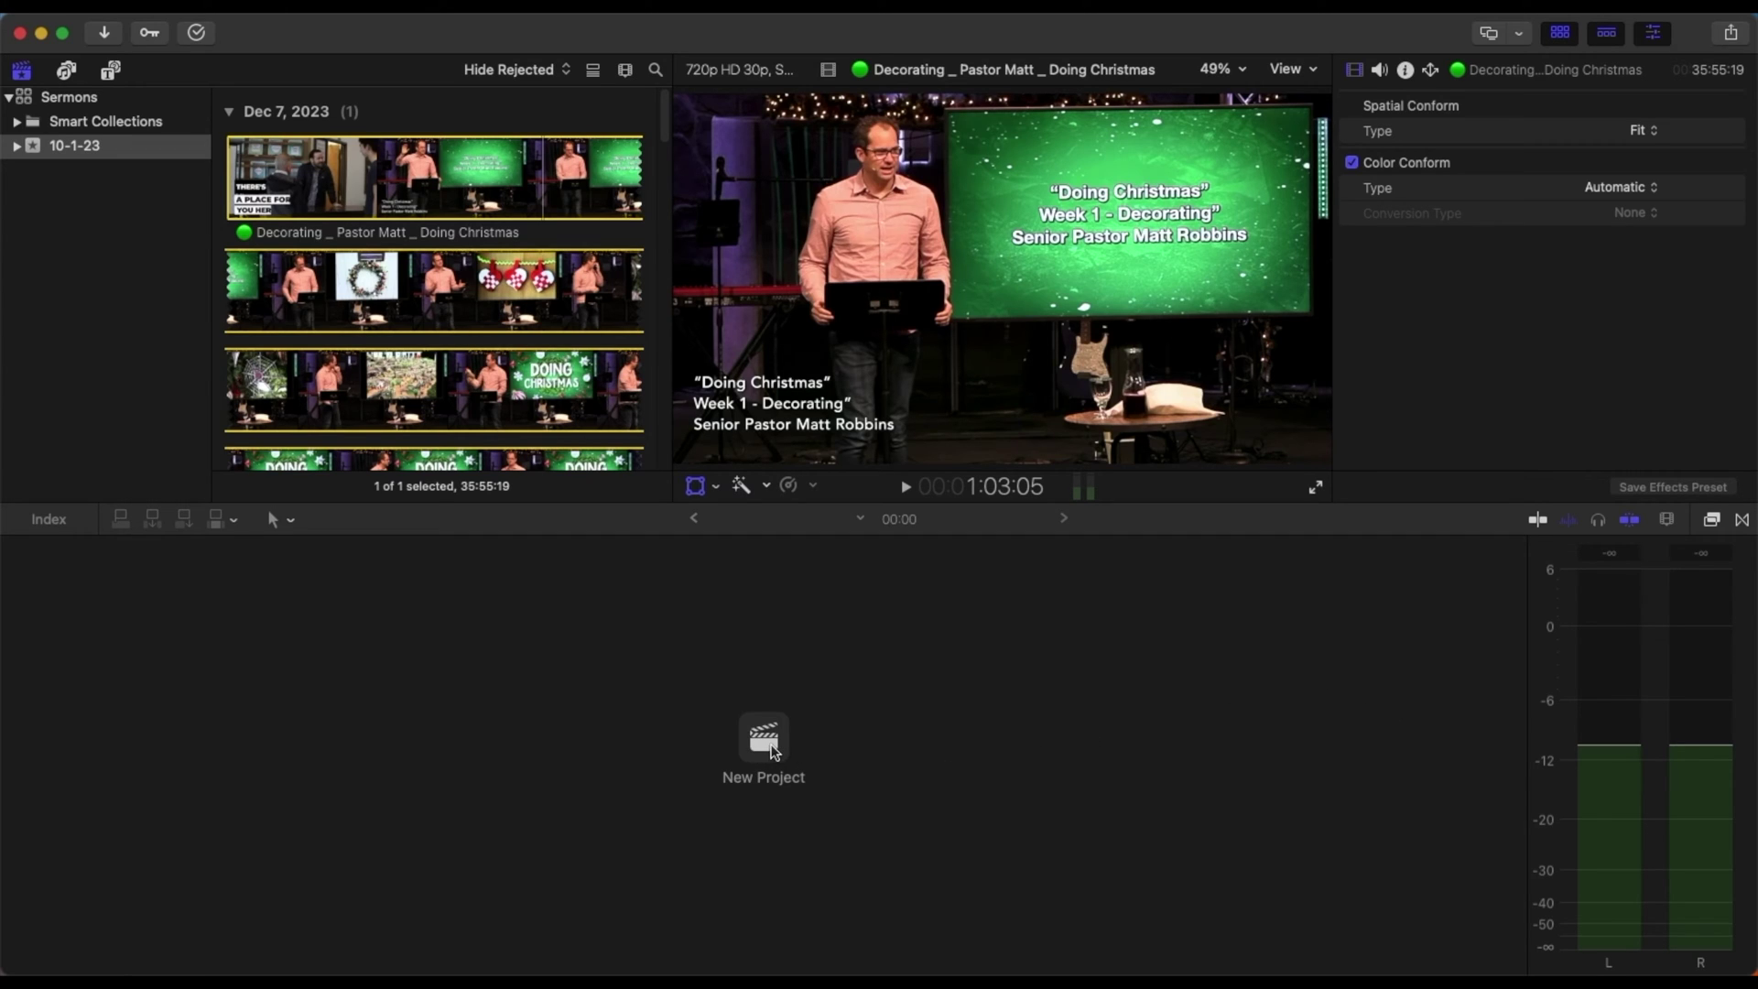
- Create a new Vertical project at 2160x3840 resolution and 60p frame rate
{"action": "left_click", "coordinate": [764, 742]}
{"action": "left_click", "coordinate": [839, 425]}
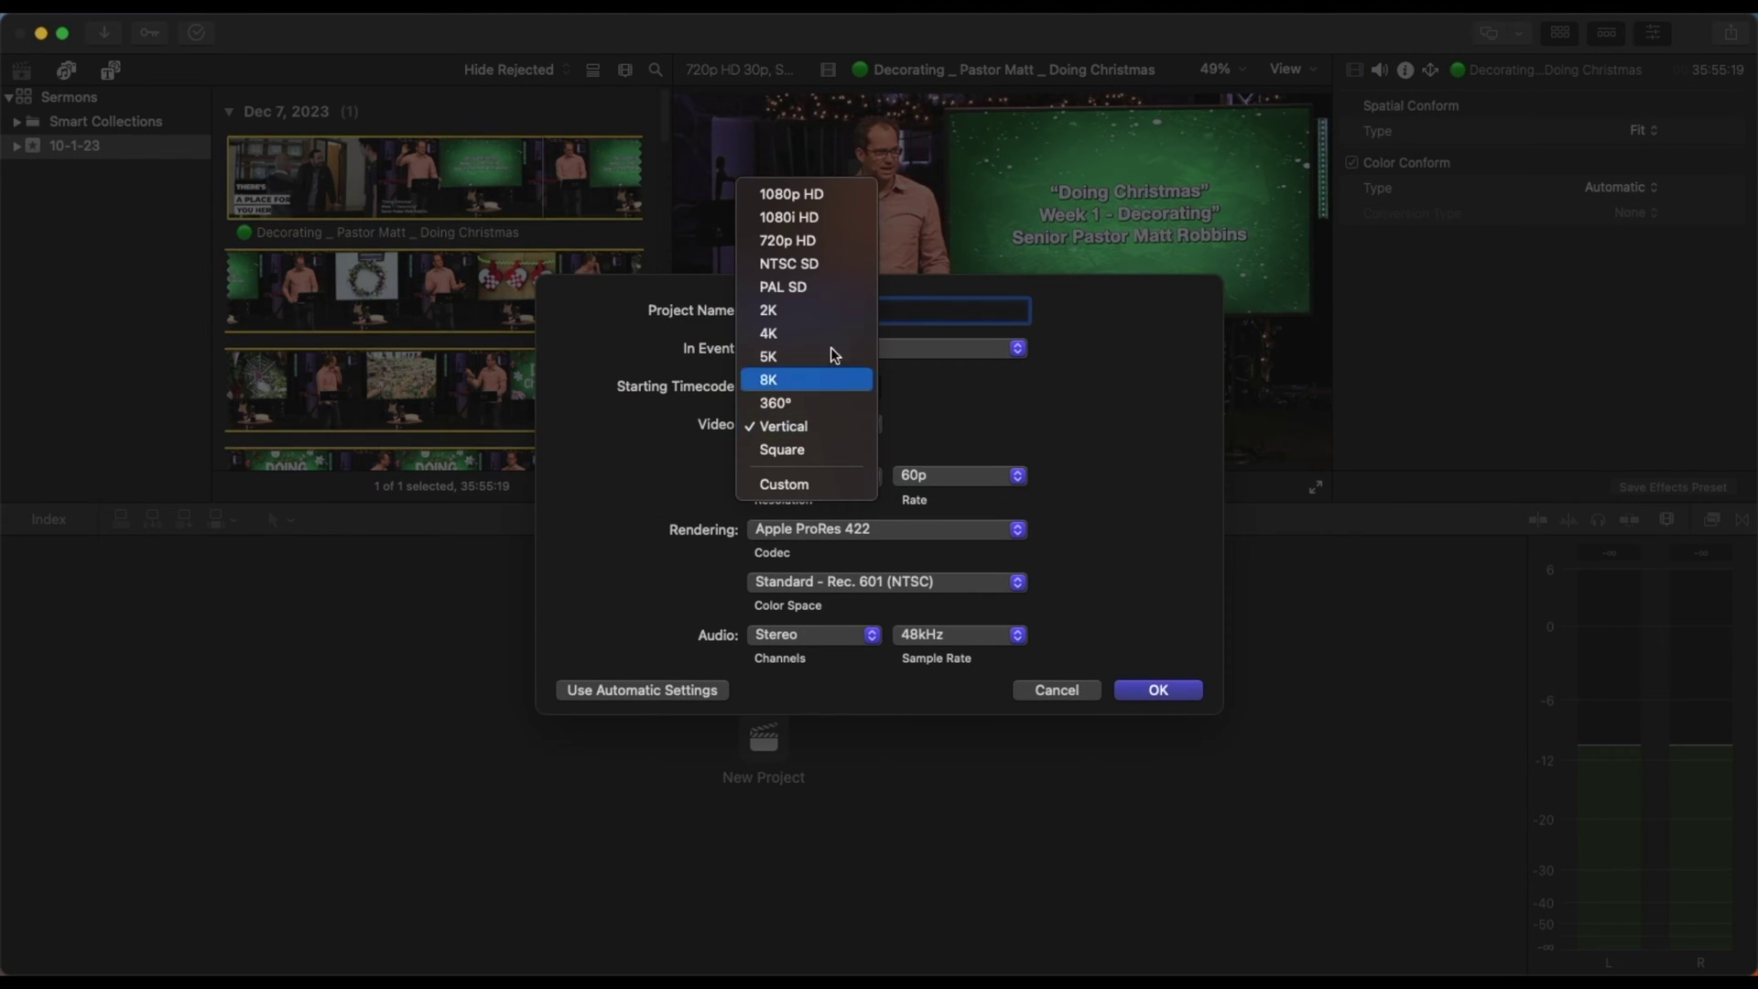
{"action": "left_click", "coordinate": [802, 427]}
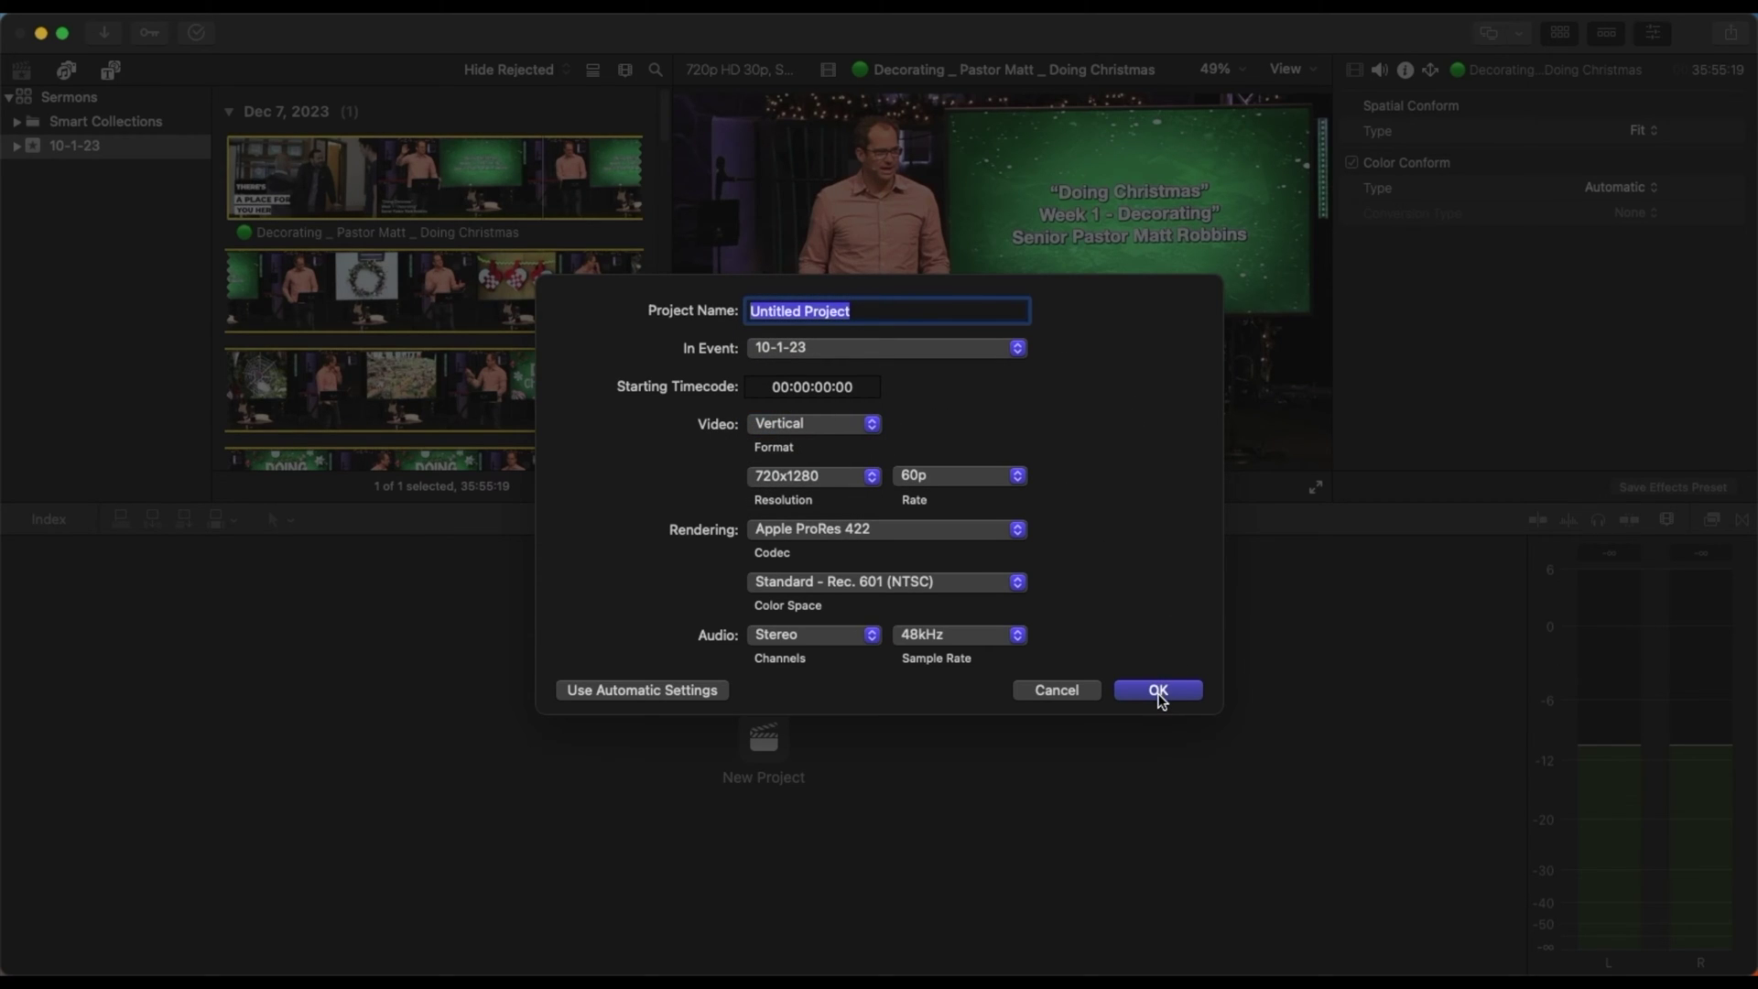
{"action": "left_click", "coordinate": [841, 473]}
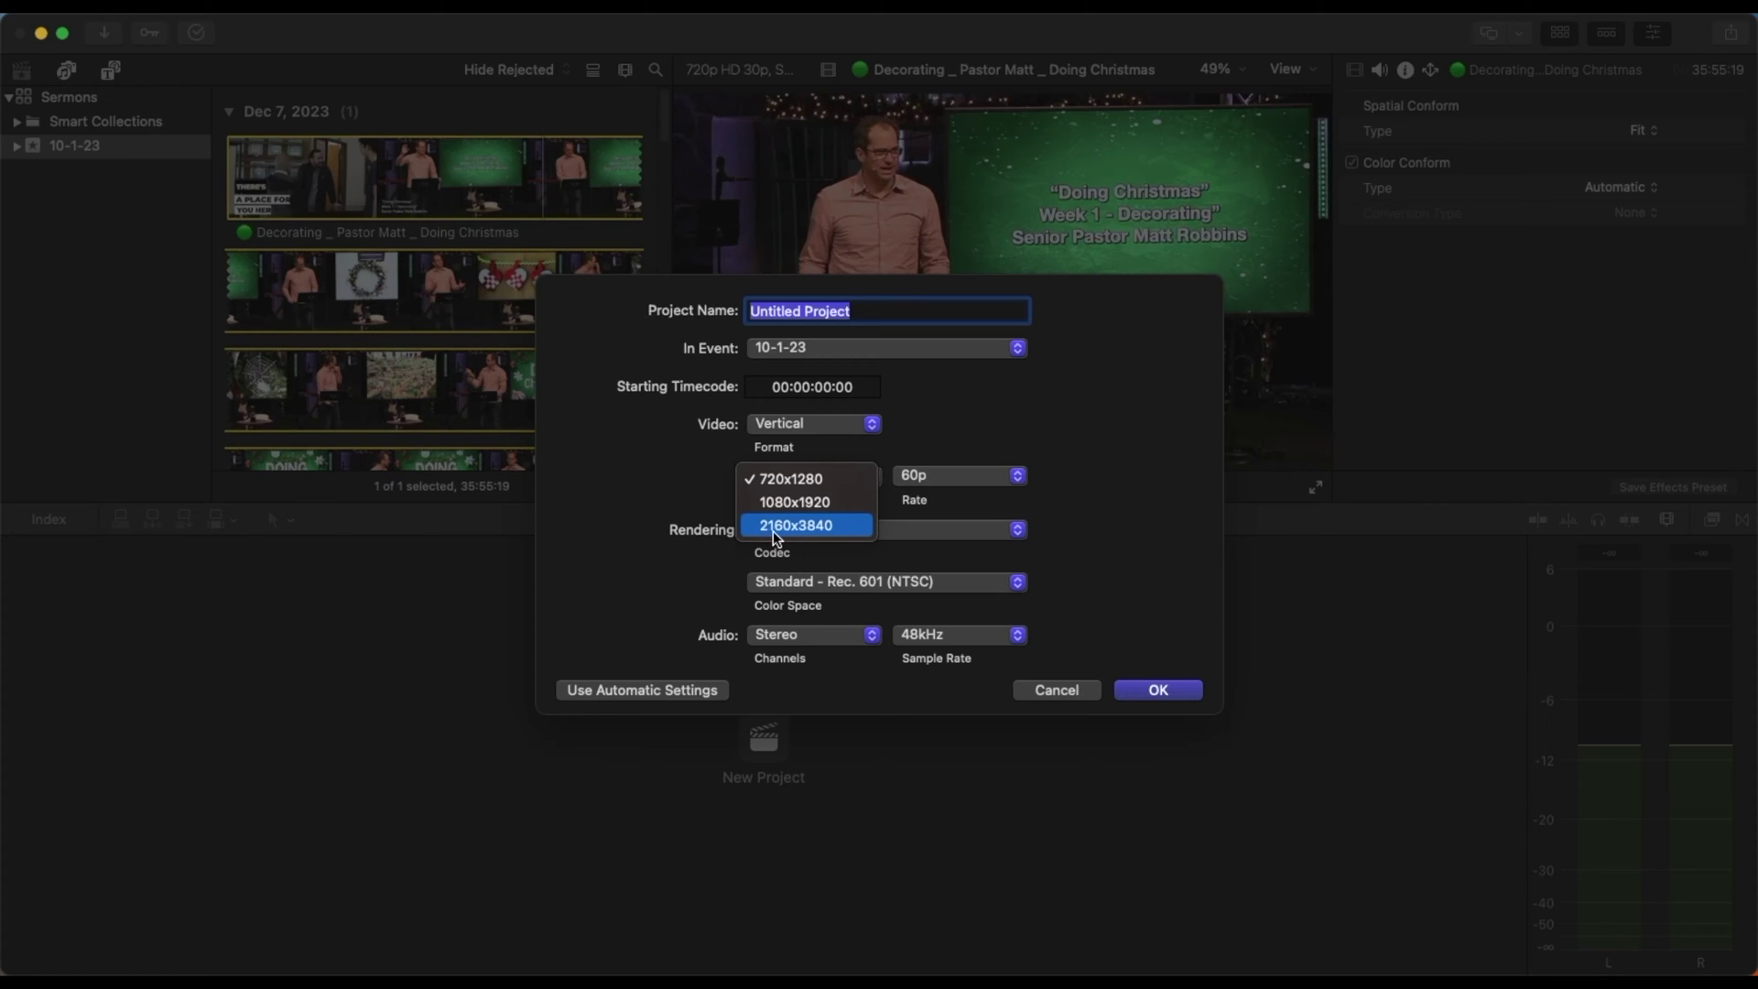
{"action": "left_click", "coordinate": [810, 526]}
{"action": "left_click", "coordinate": [966, 480]}
{"action": "left_click", "coordinate": [968, 485]}
{"action": "left_click", "coordinate": [1171, 699]}
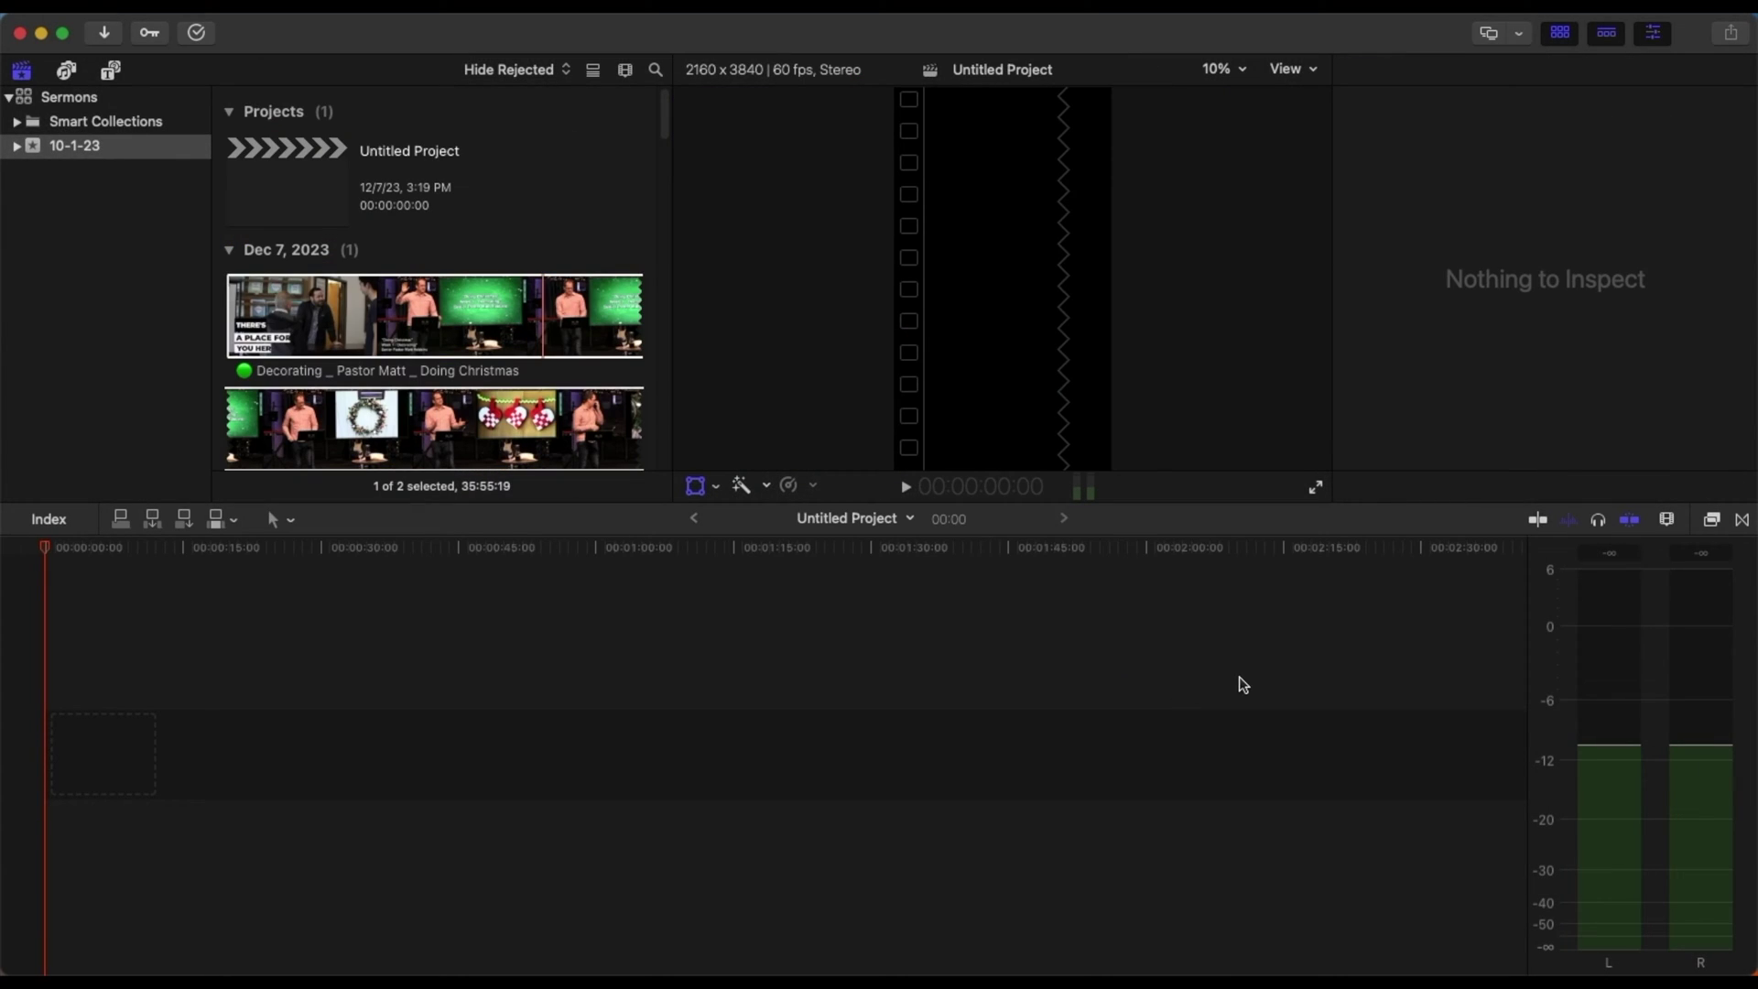
- Place the Decorating sermon clip in the vertical timeline and trim it to about 34 seconds
{"action": "left_click", "coordinate": [369, 326]}
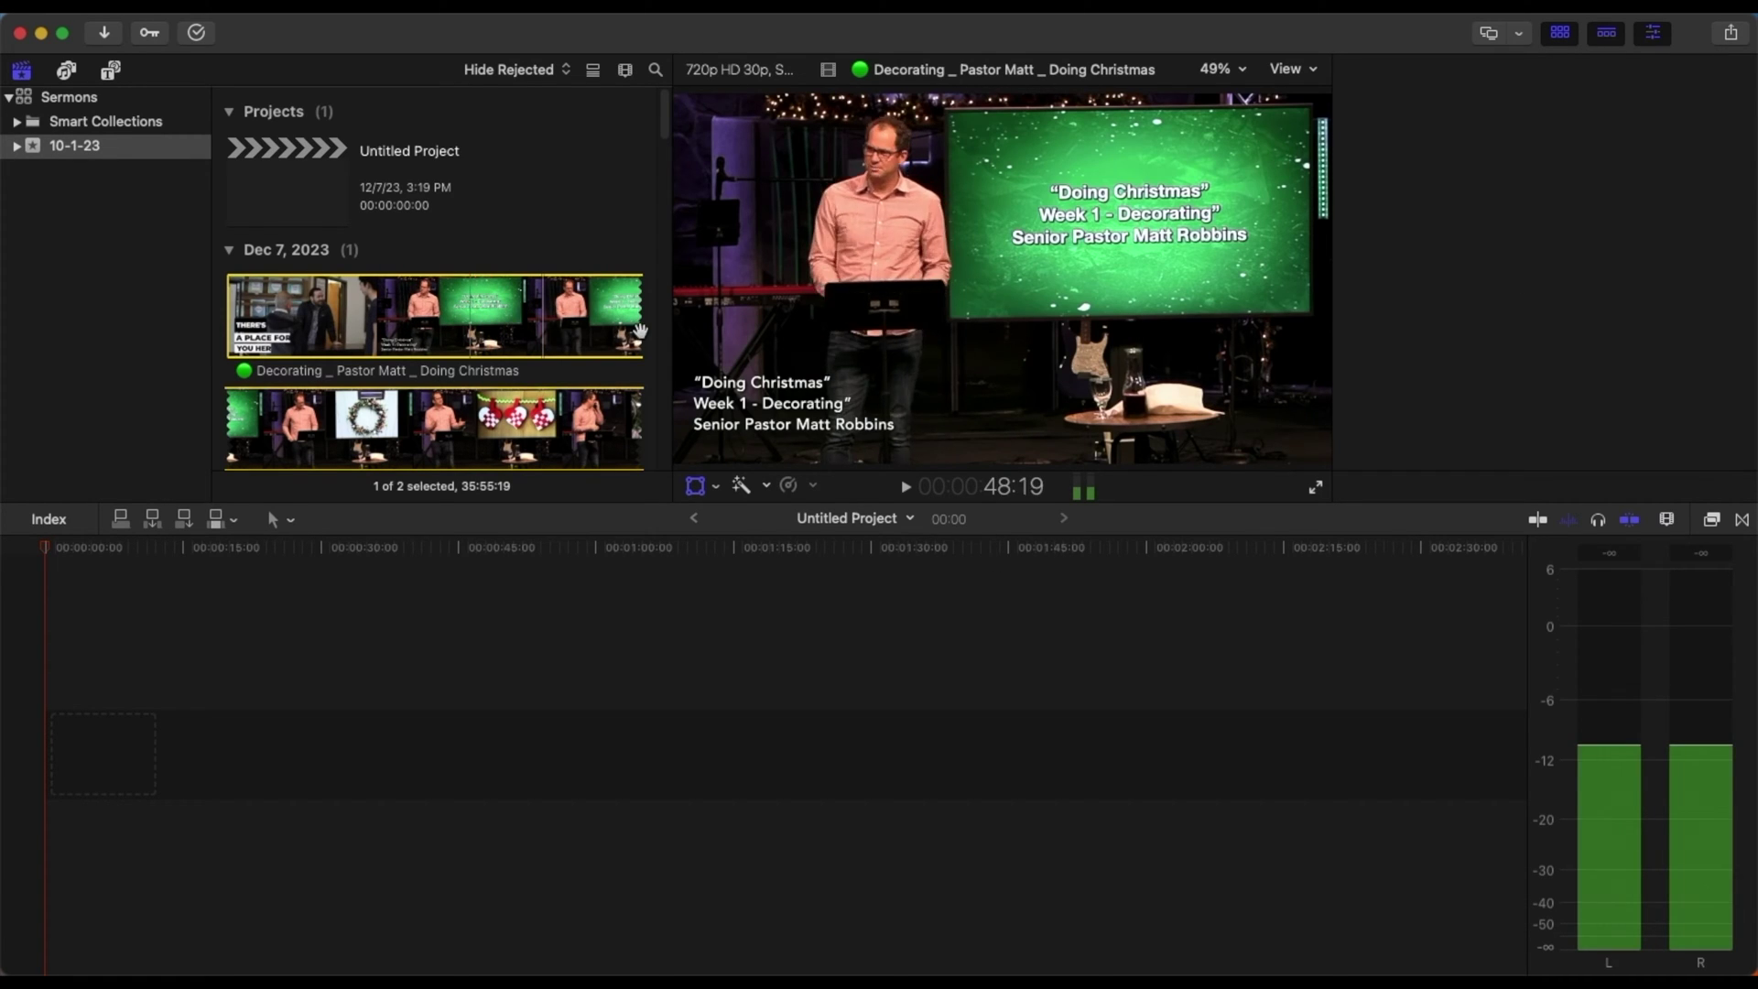
{"action": "scroll", "coordinate": [649, 238], "scroll_direction": "down", "scroll_amount": 10}
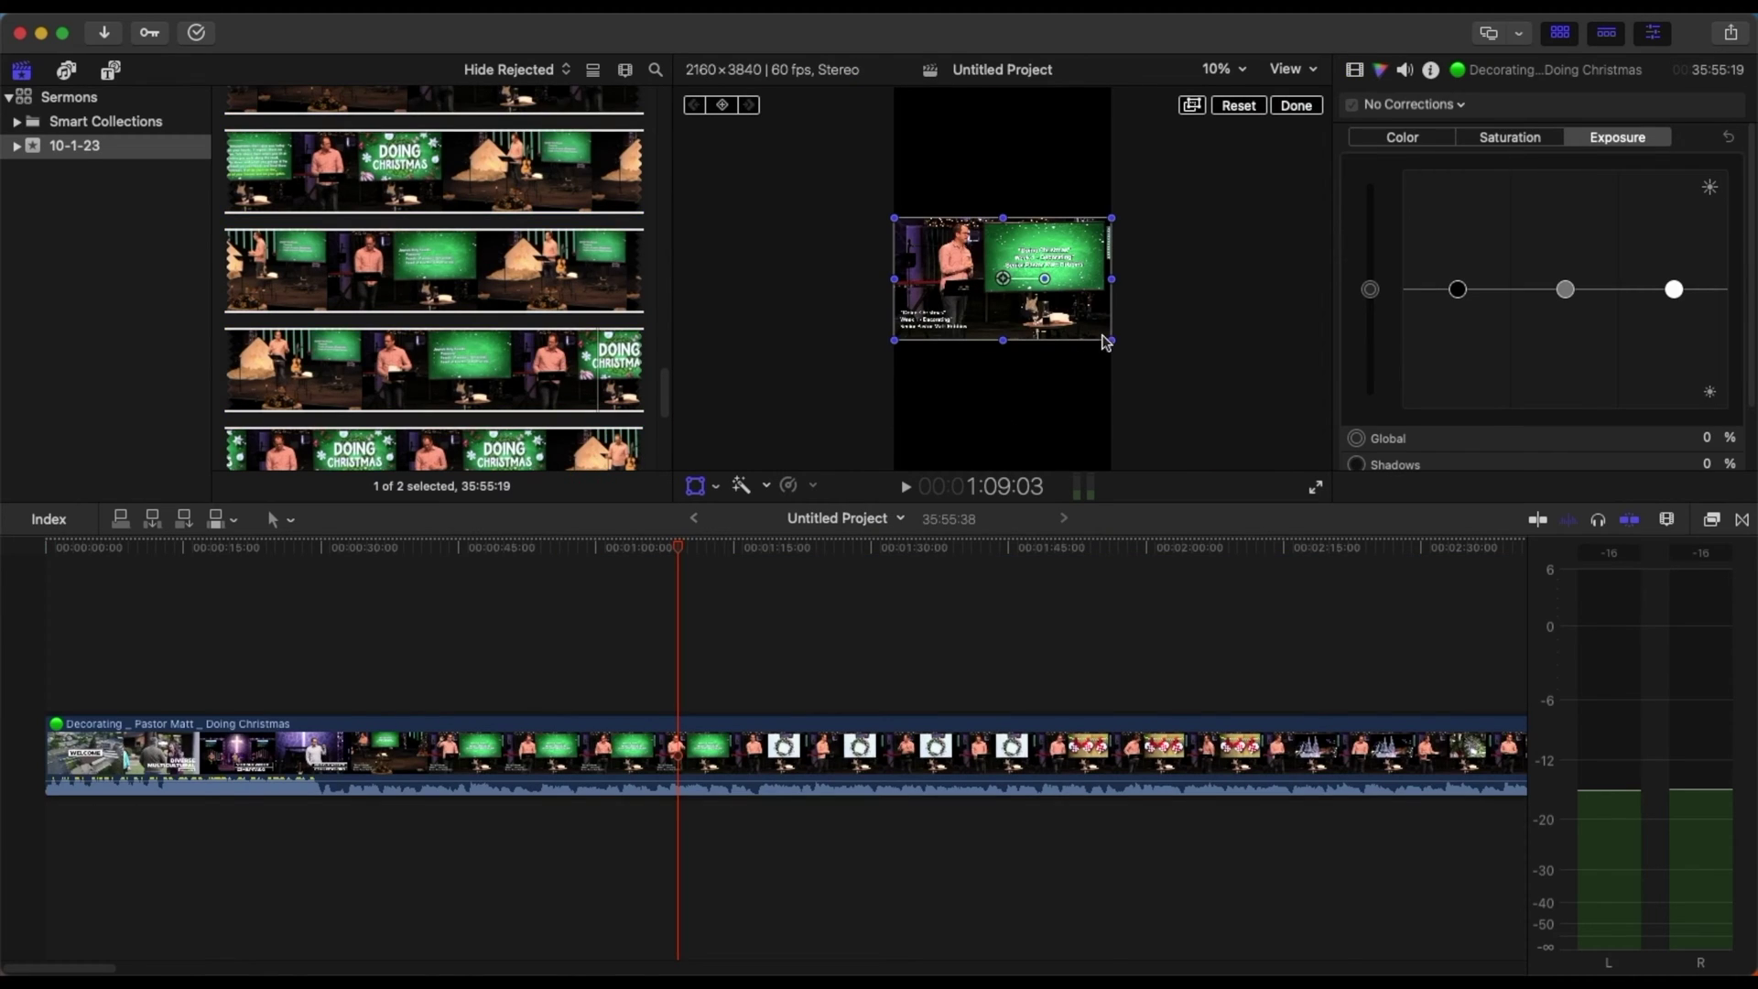
{"action": "left_click", "coordinate": [1298, 107]}
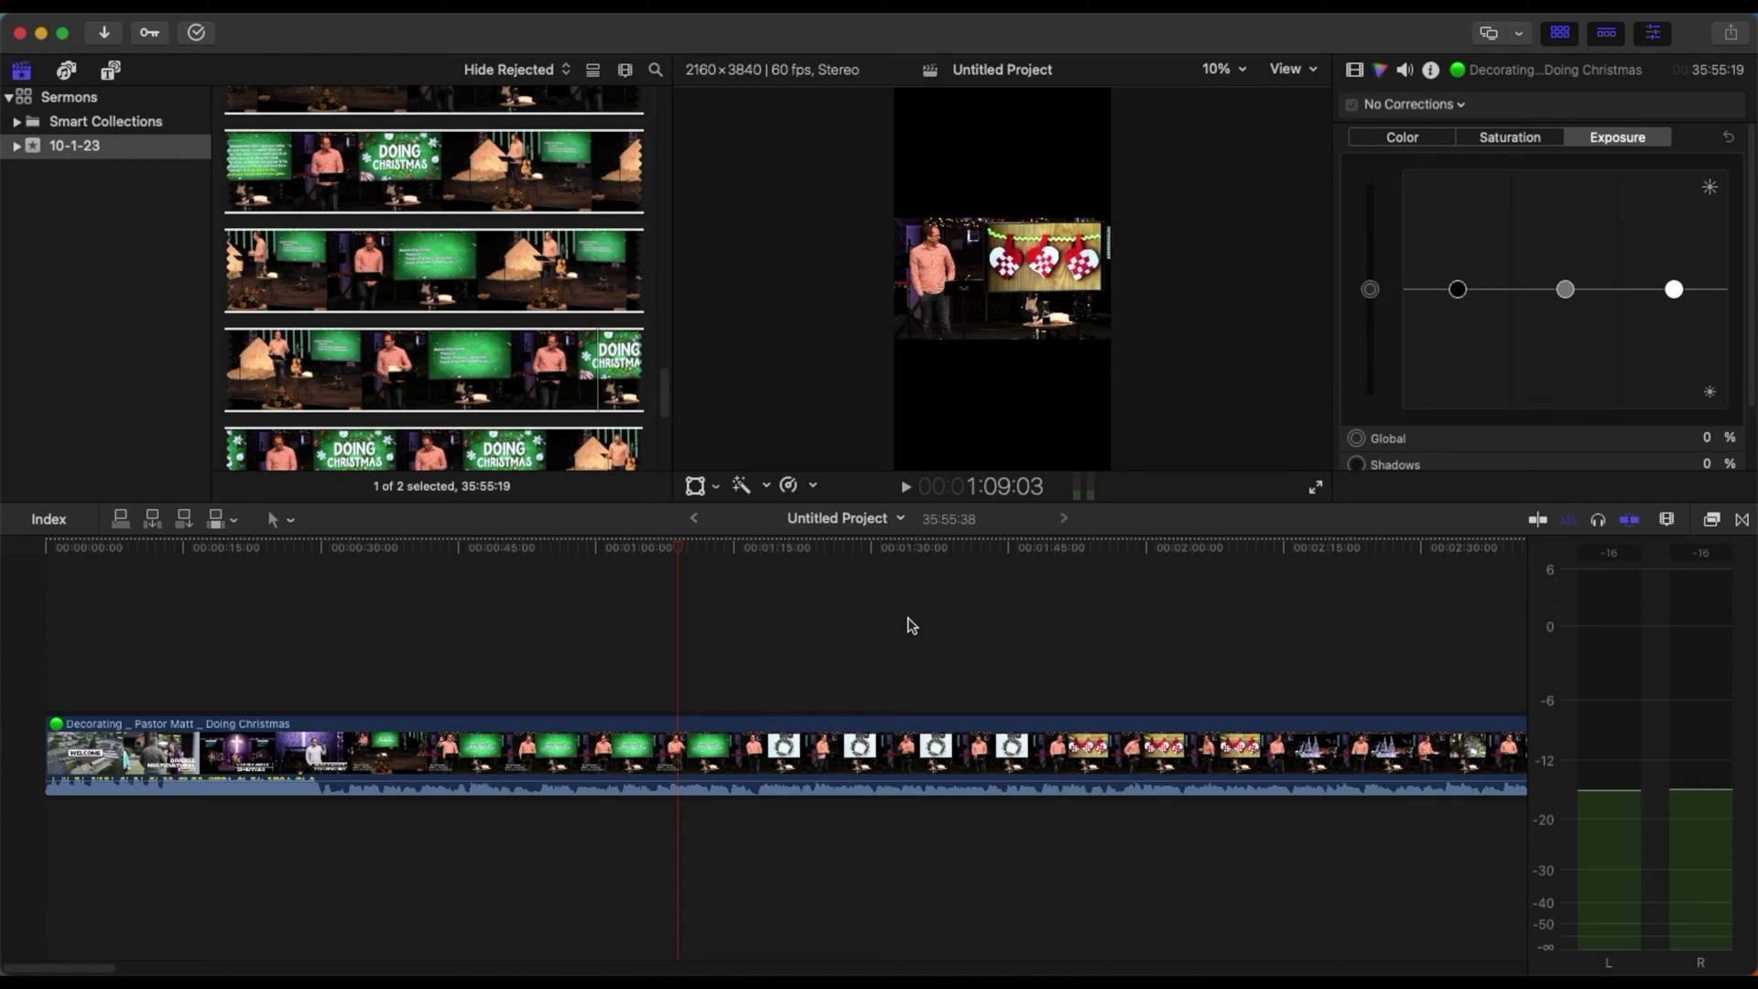
{"action": "left_click_drag", "start_coordinate": [96, 968], "coordinate": [375, 959]}
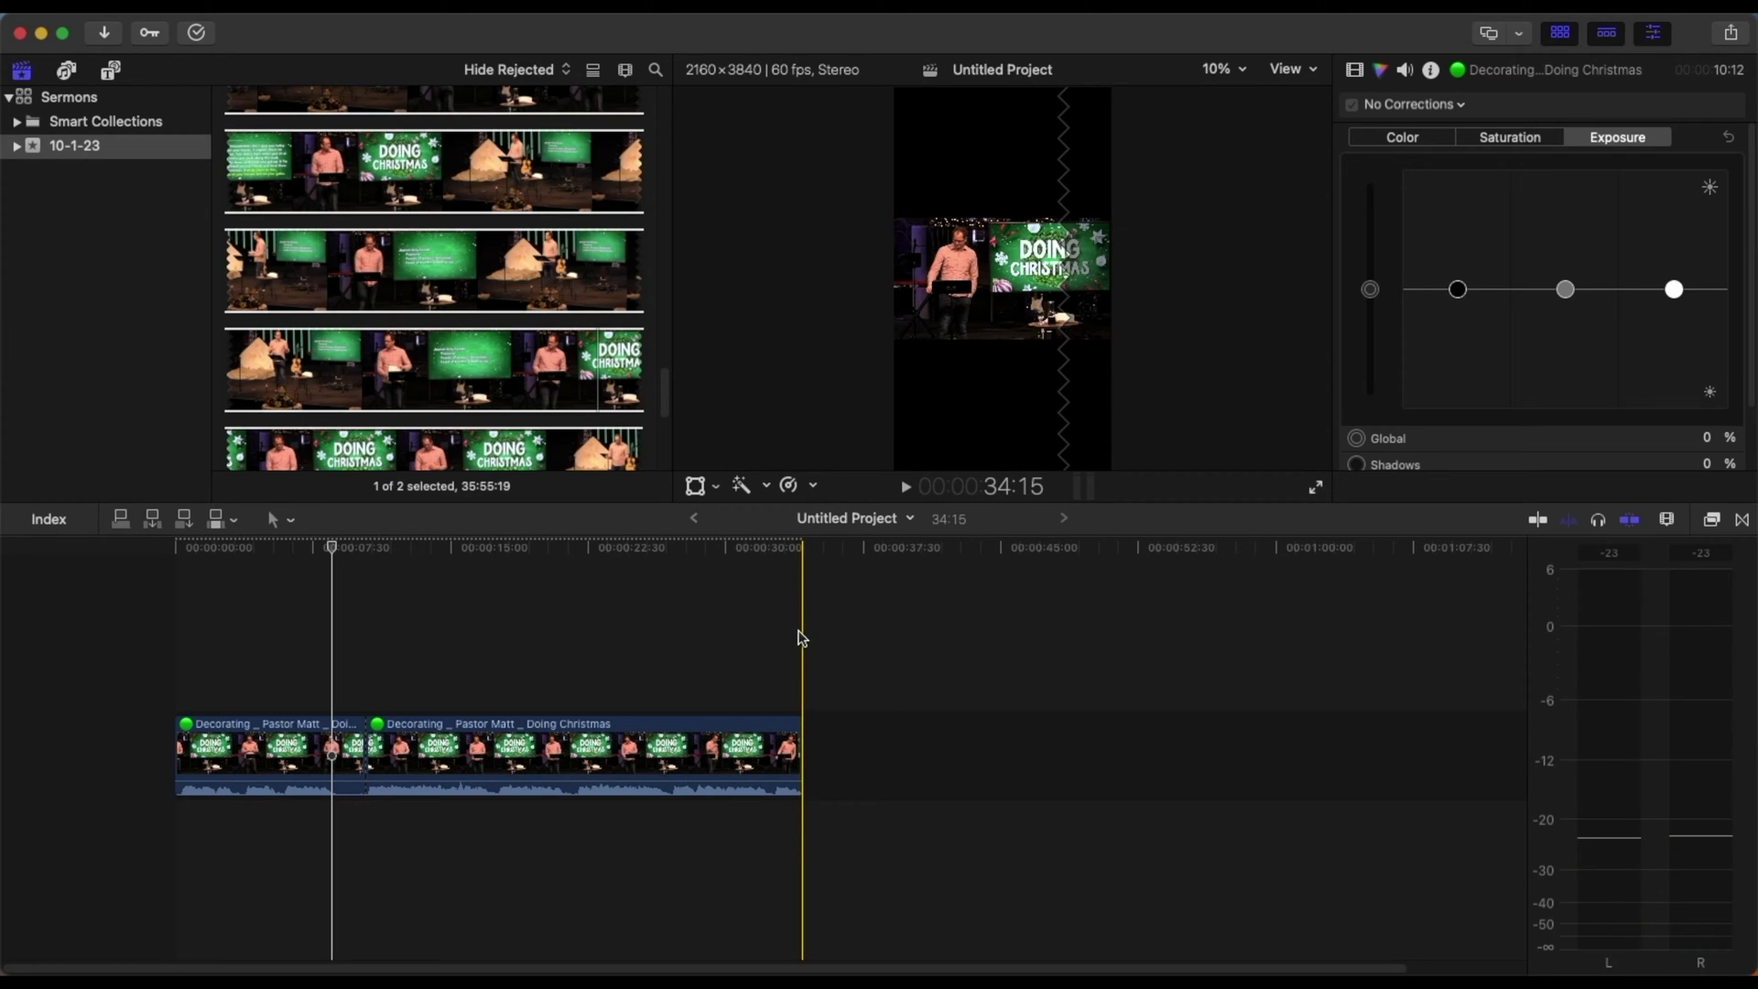
- Review the excerpt, ripple-trim the first clip's end and cut, trimming back to 03:32
{"action": "key", "text": "space"}
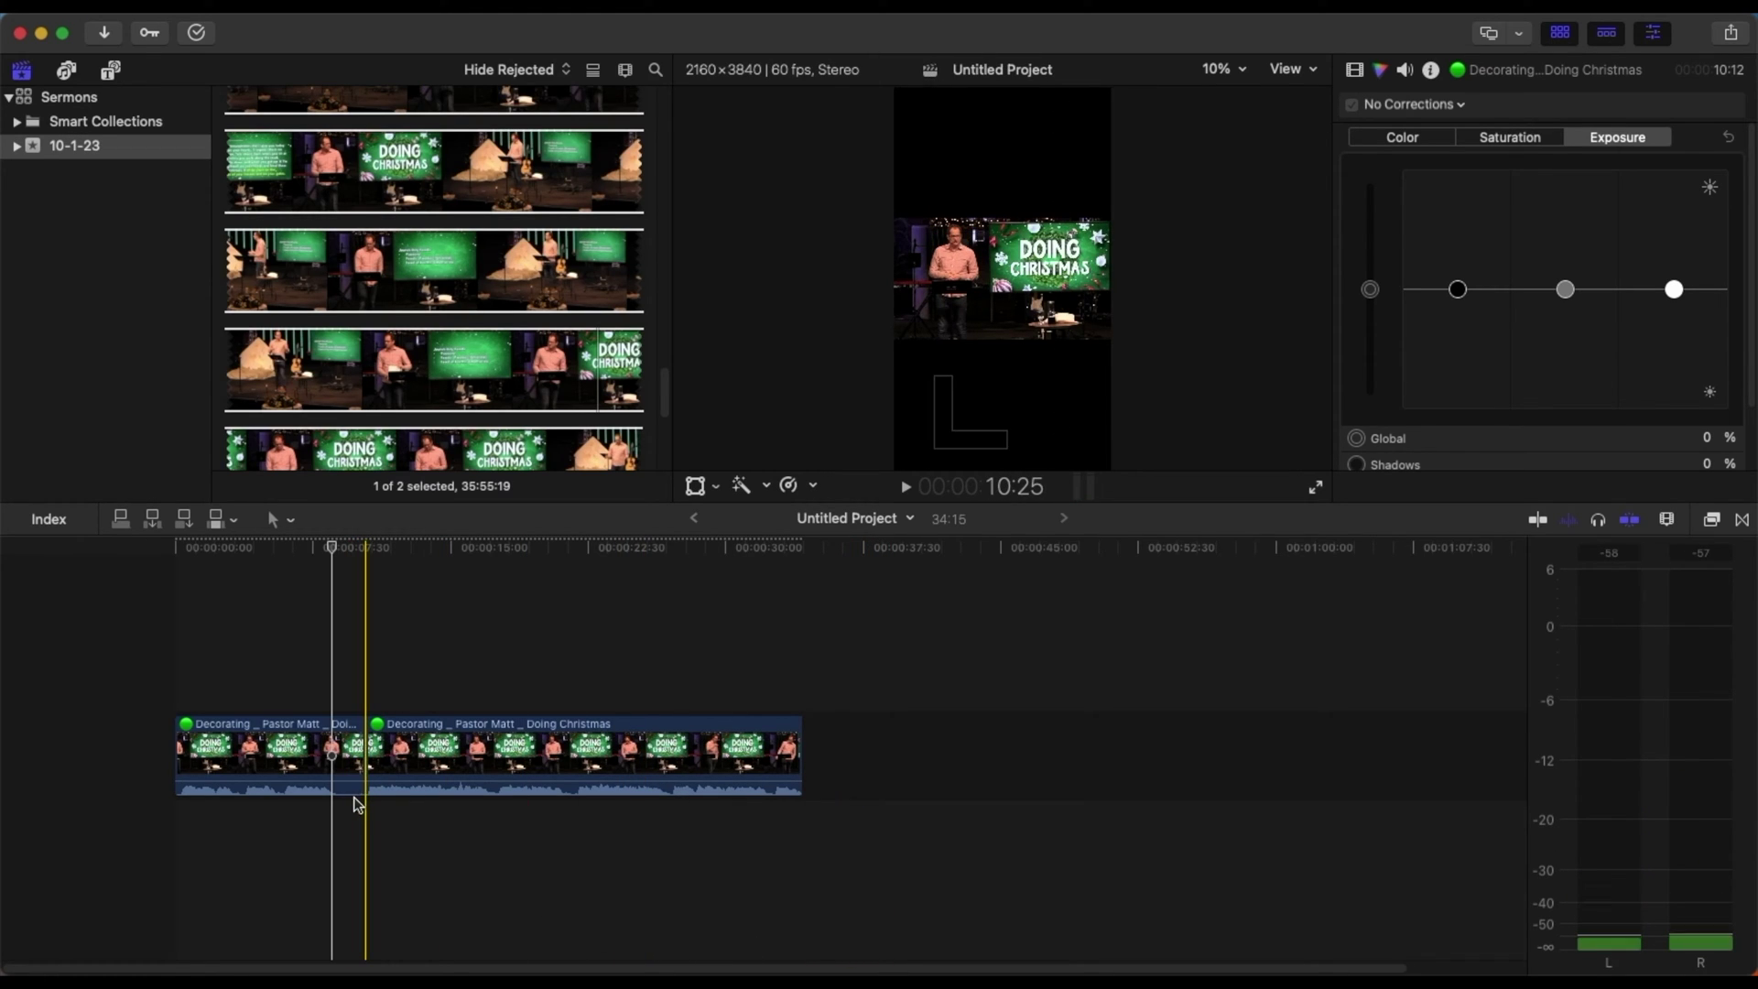
{"action": "key", "text": "super+equal"}
{"action": "key", "text": "super+equal"}
{"action": "key", "text": "super+equal"}
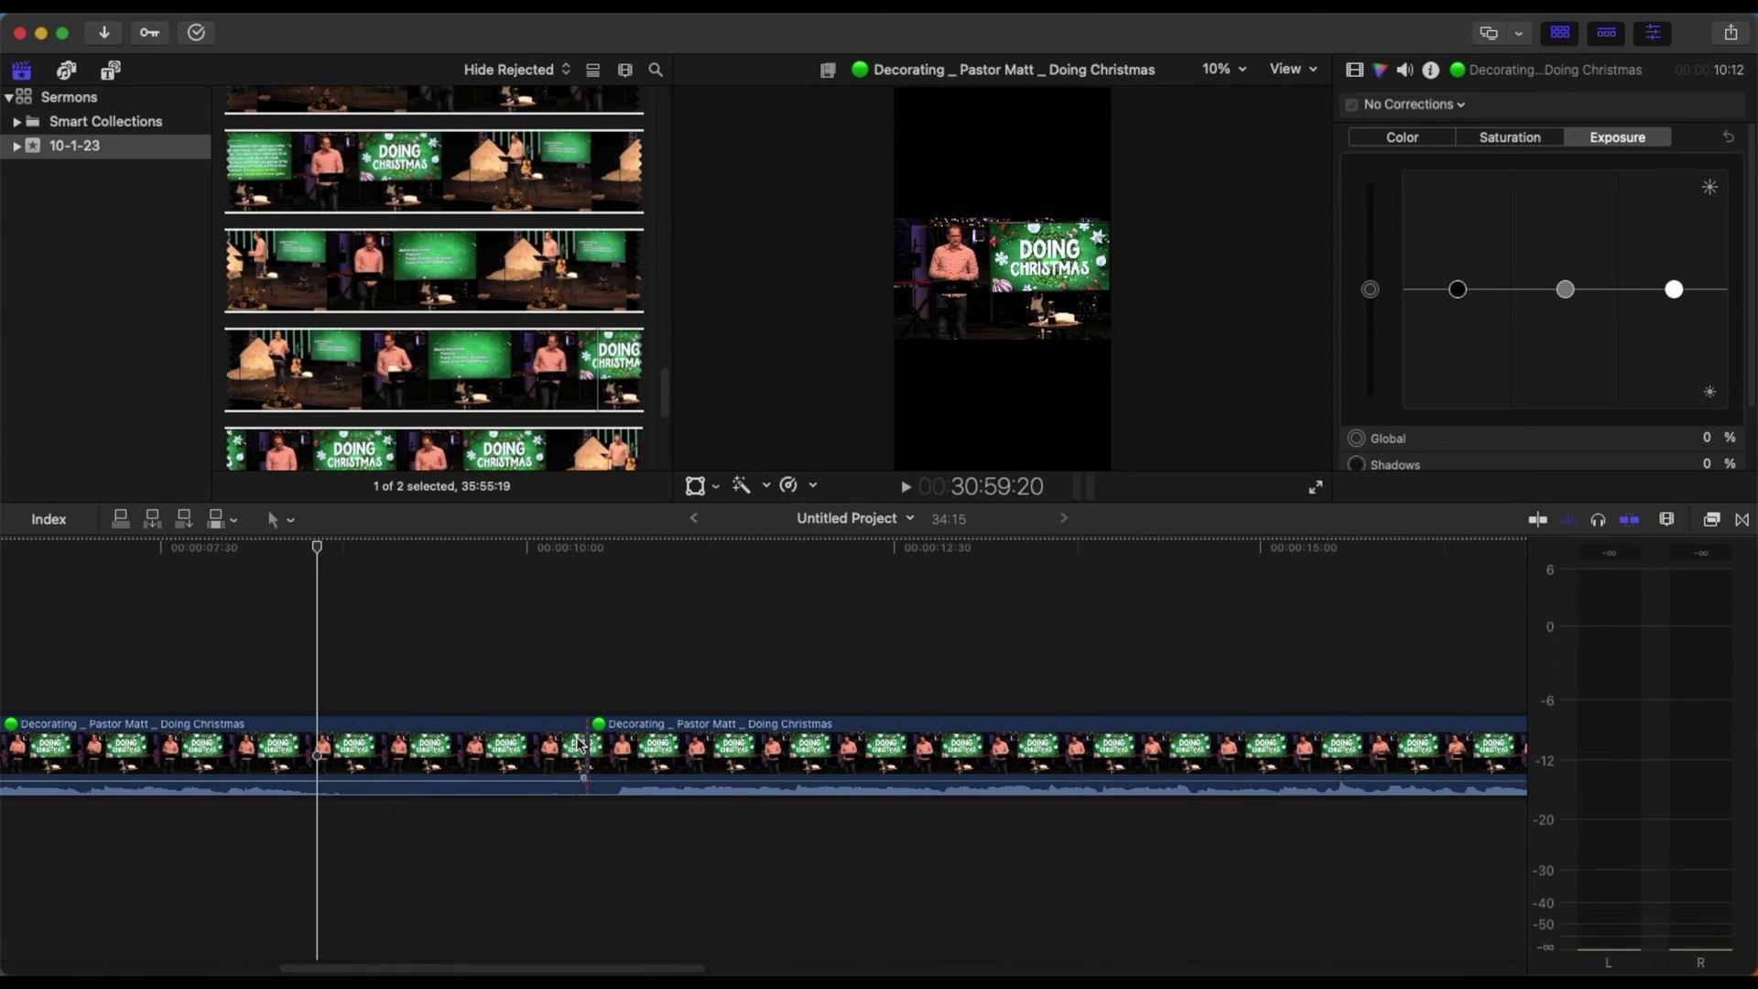
{"action": "left_click_drag", "start_coordinate": [587, 747], "coordinate": [373, 750]}
{"action": "left_click_drag", "start_coordinate": [479, 927], "coordinate": [305, 969]}
{"action": "left_click", "coordinate": [333, 680]}
{"action": "key", "text": "super+b"}
{"action": "left_click", "coordinate": [322, 731]}
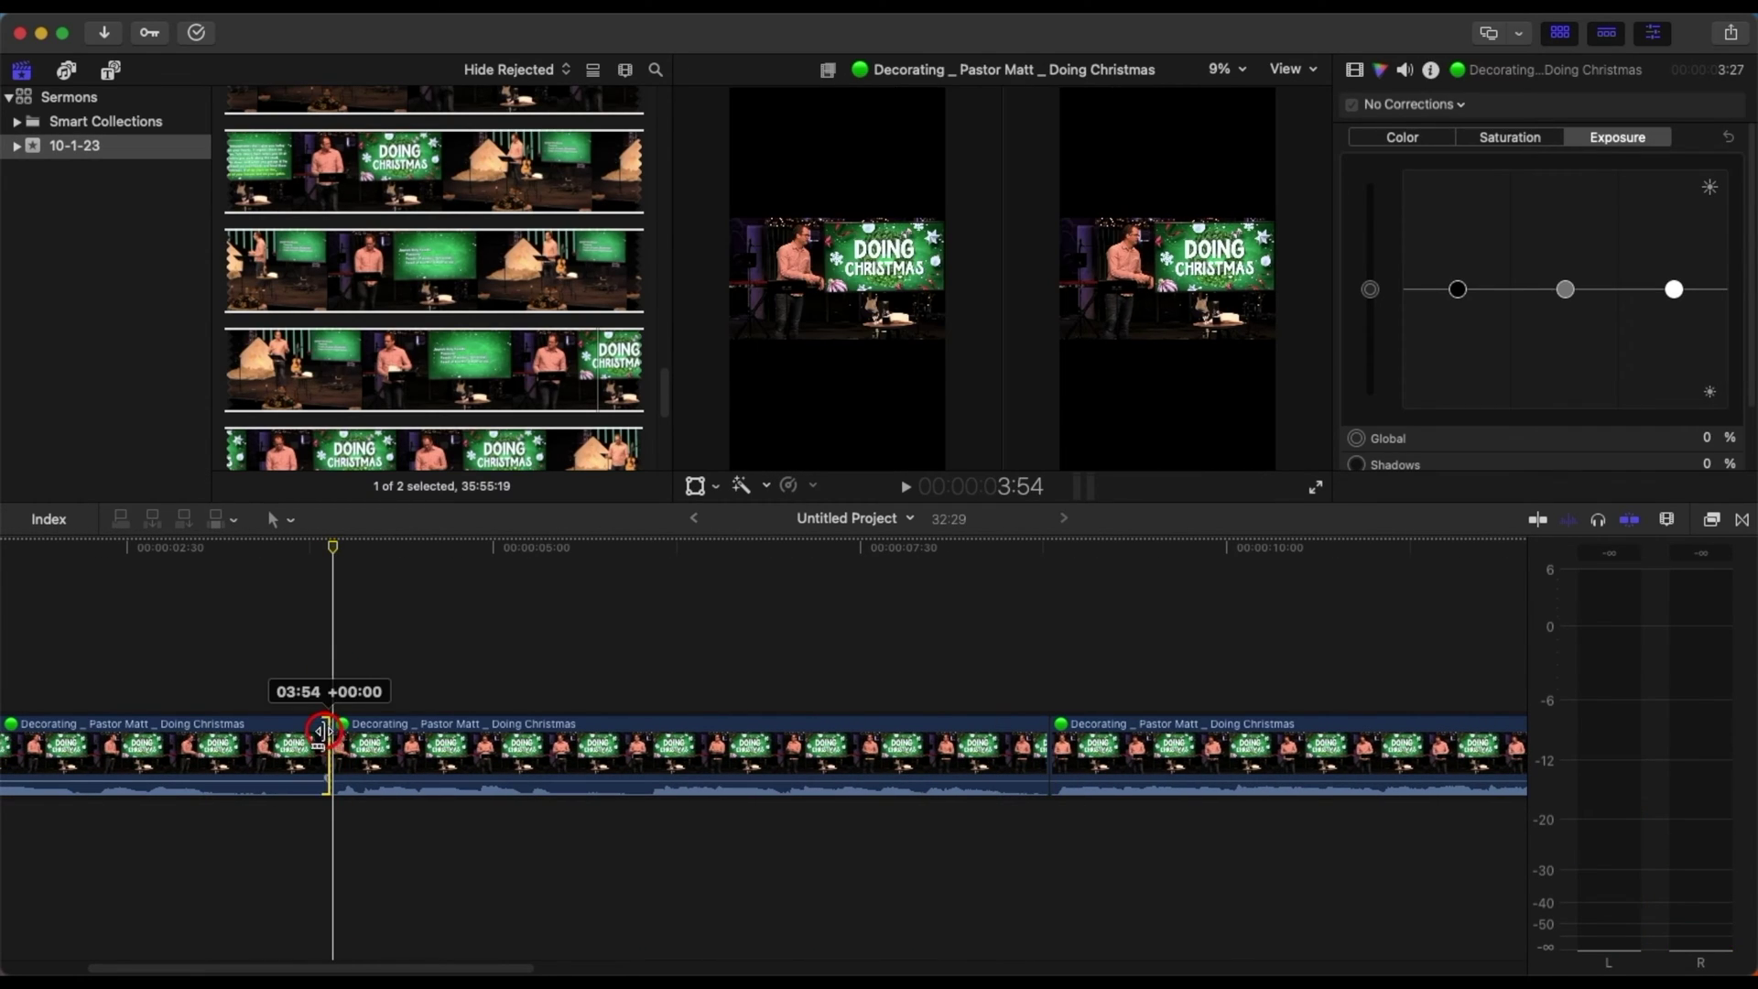
{"action": "left_click_drag", "start_coordinate": [322, 731], "coordinate": [271, 733]}
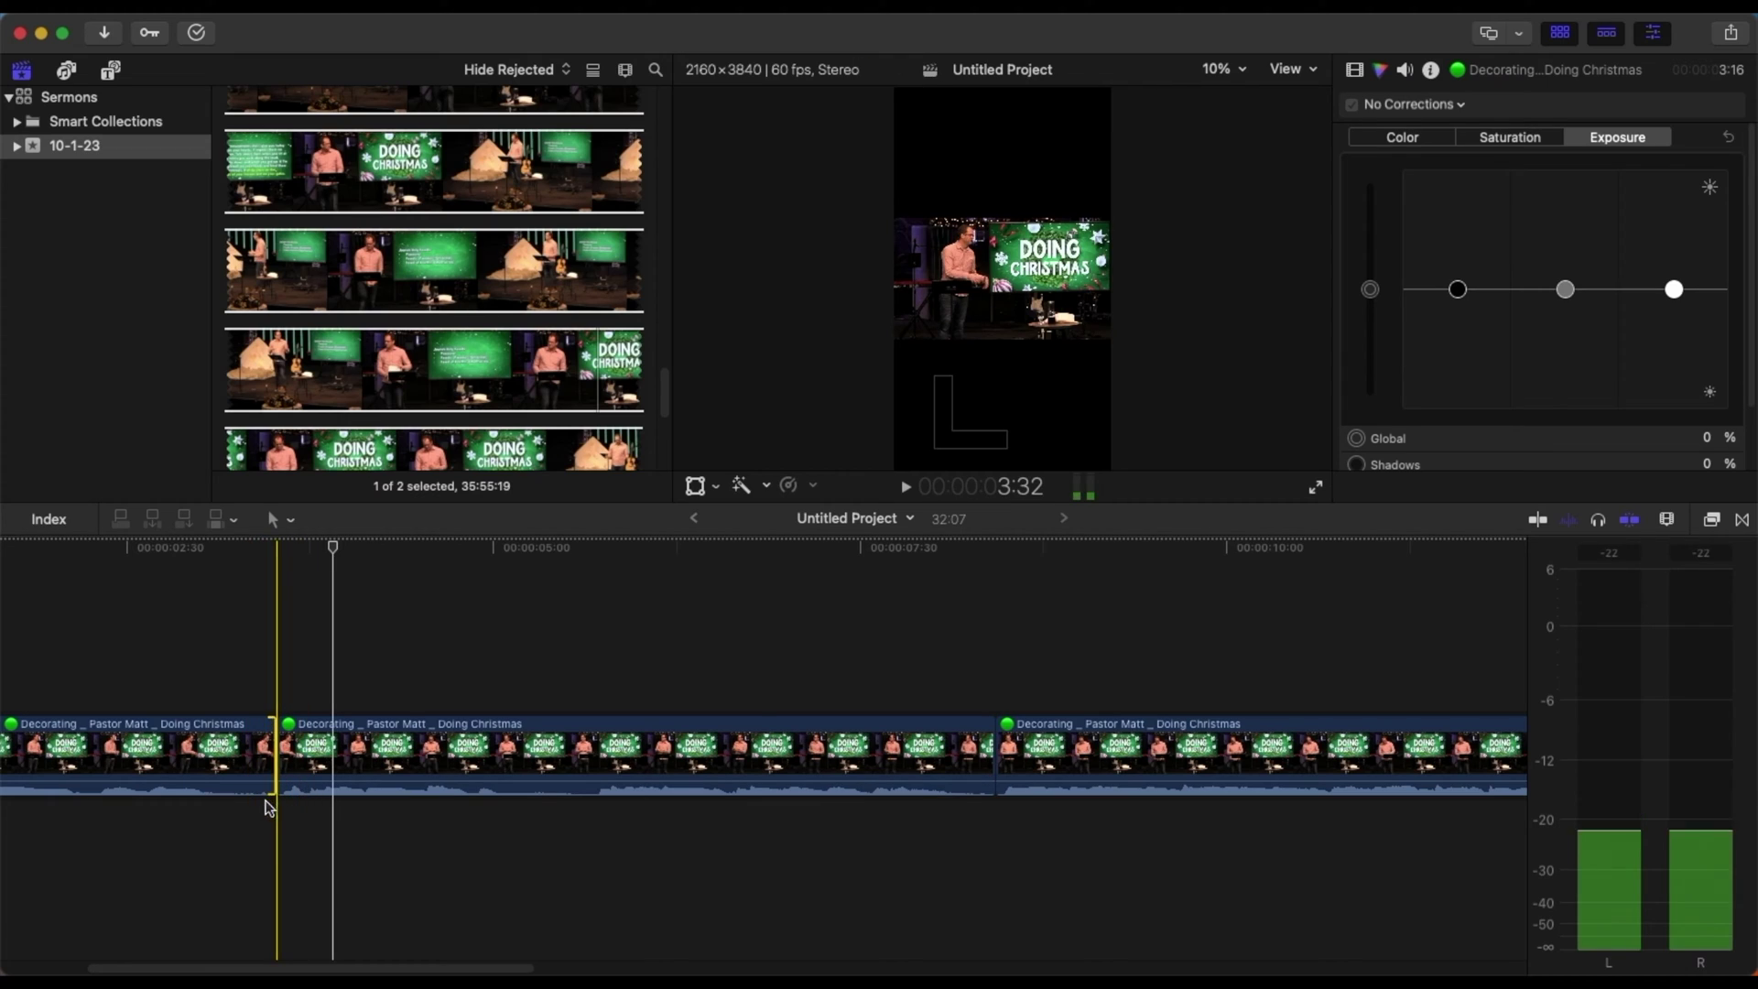
{"action": "left_click_drag", "start_coordinate": [351, 968], "coordinate": [314, 962]}
- Shorten the first clip by 7 frames, then cut at 5:37 and ripple-trim 35 frames
{"action": "left_click", "coordinate": [290, 665]}
{"action": "left_click", "coordinate": [394, 740]}
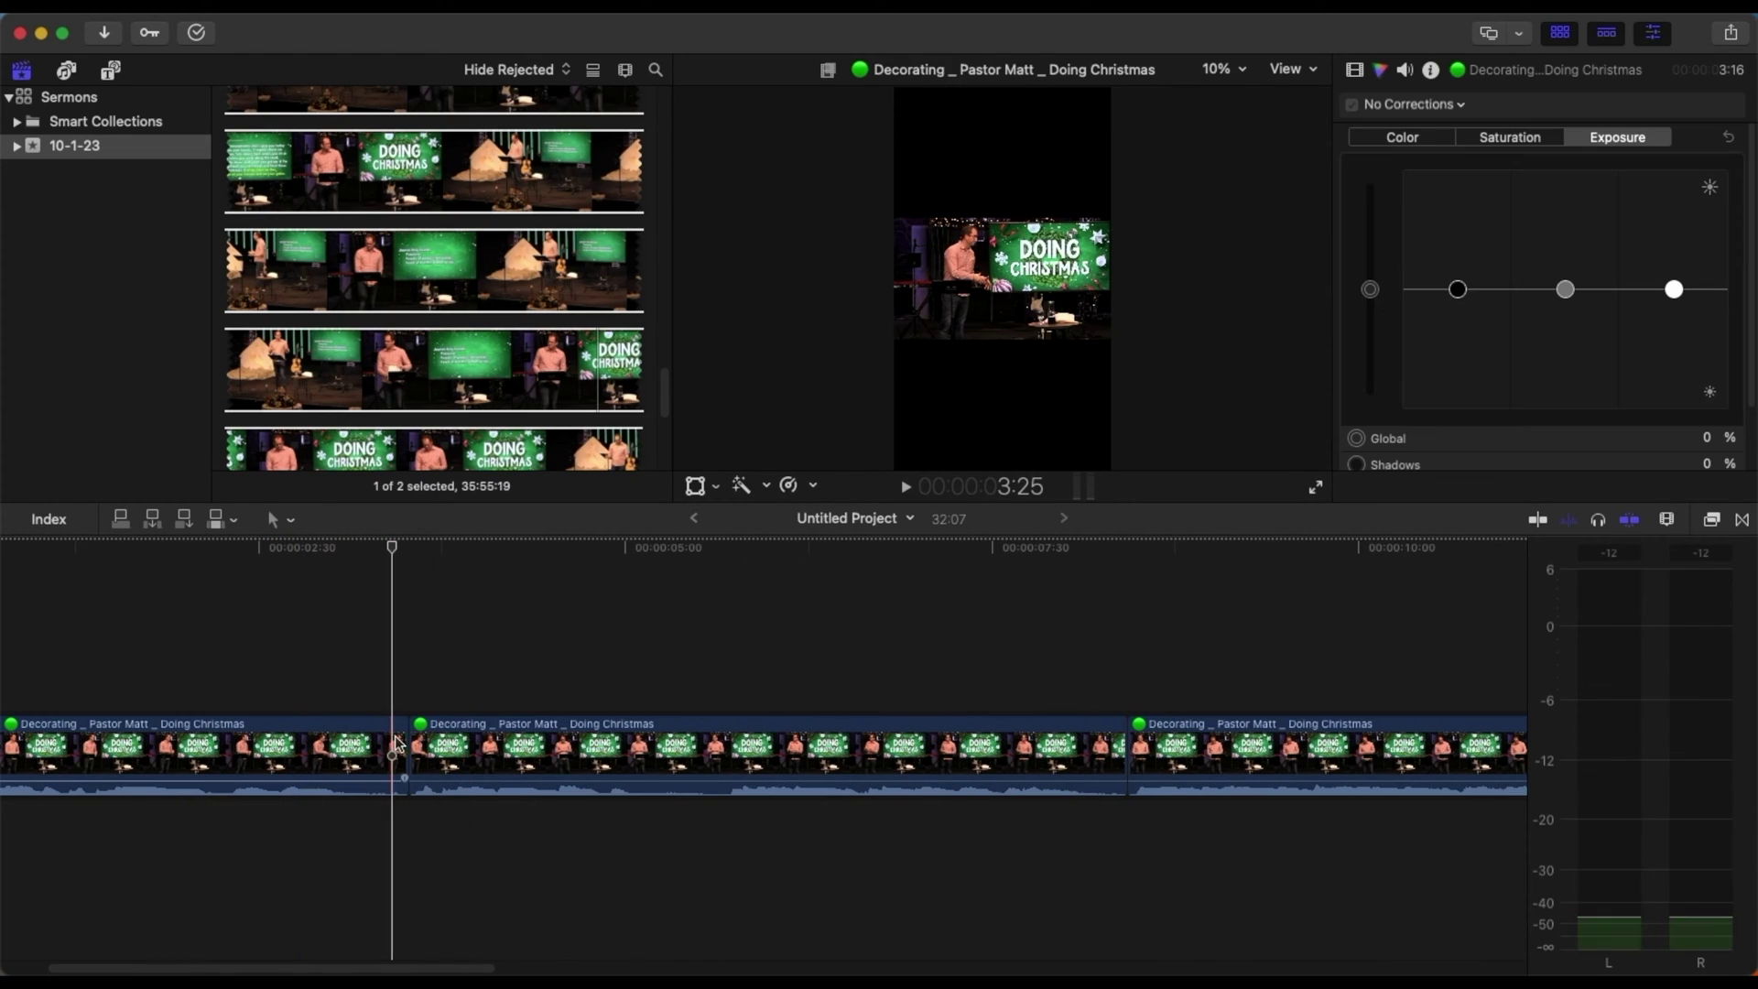
{"action": "left_click_drag", "start_coordinate": [397, 744], "coordinate": [381, 744]}
{"action": "key", "text": "space"}
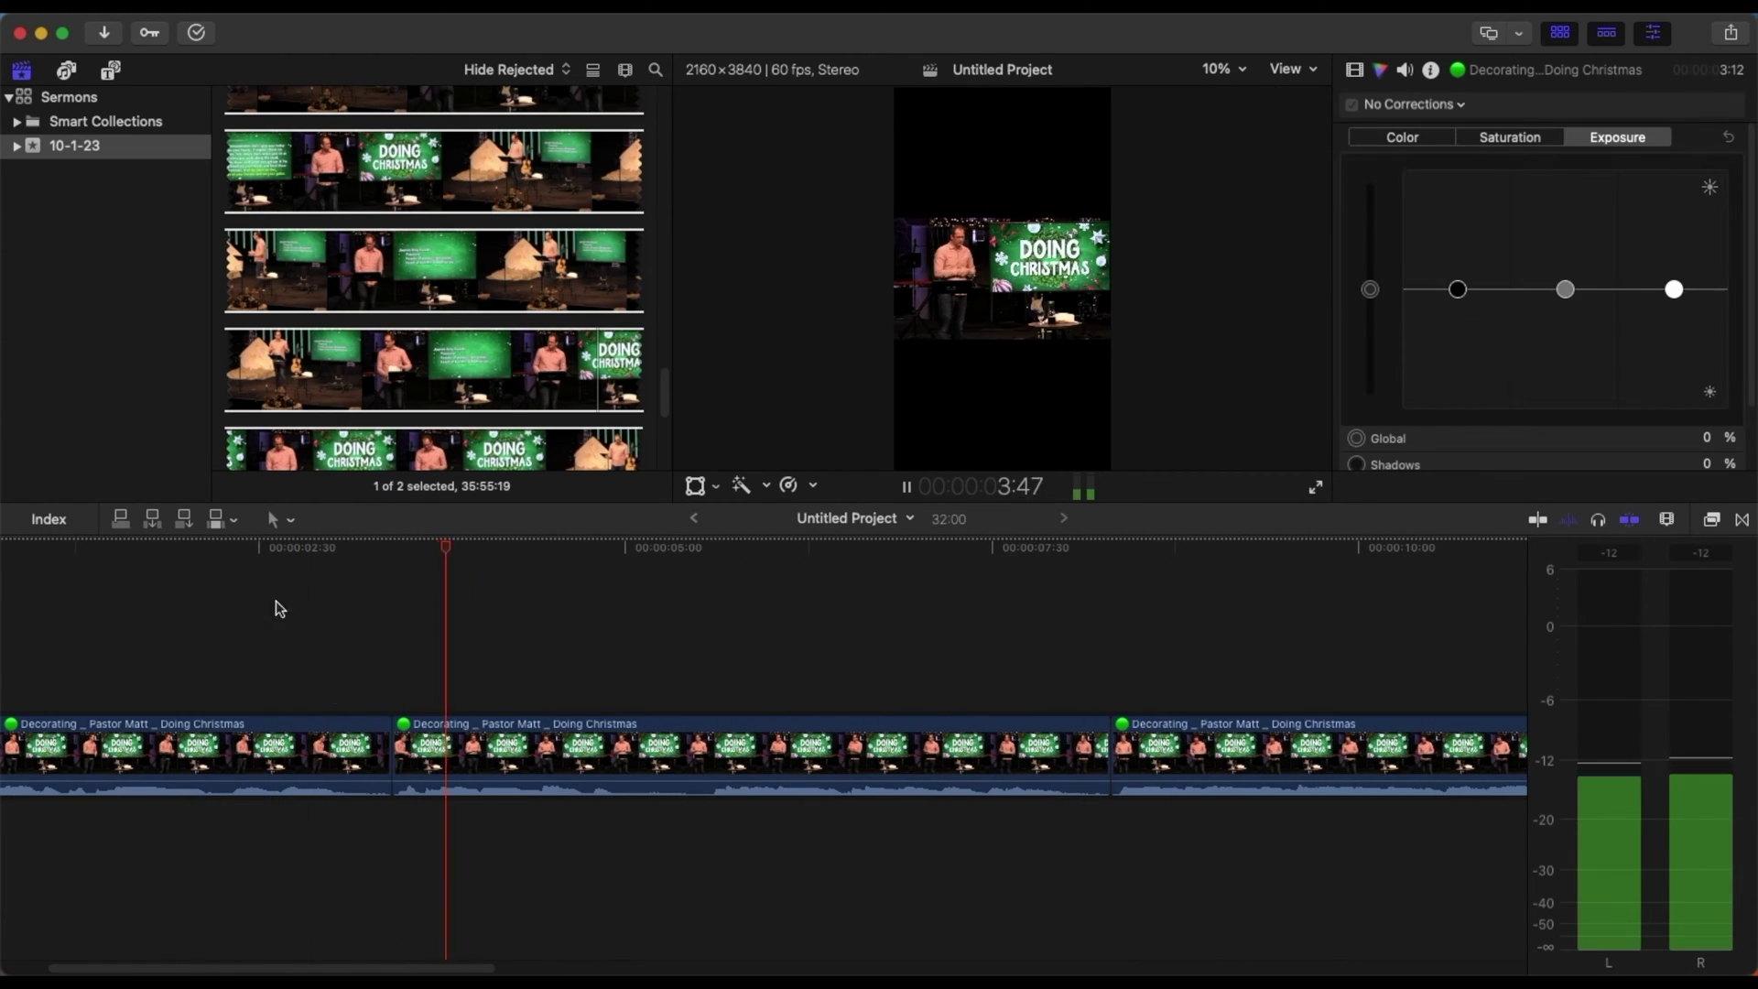
{"action": "left_click", "coordinate": [714, 678]}
{"action": "key", "text": "cmd+b"}
{"action": "left_click_drag", "start_coordinate": [715, 733], "coordinate": [653, 738]}
{"action": "left_click", "coordinate": [179, 648]}
{"action": "key", "text": "space"}
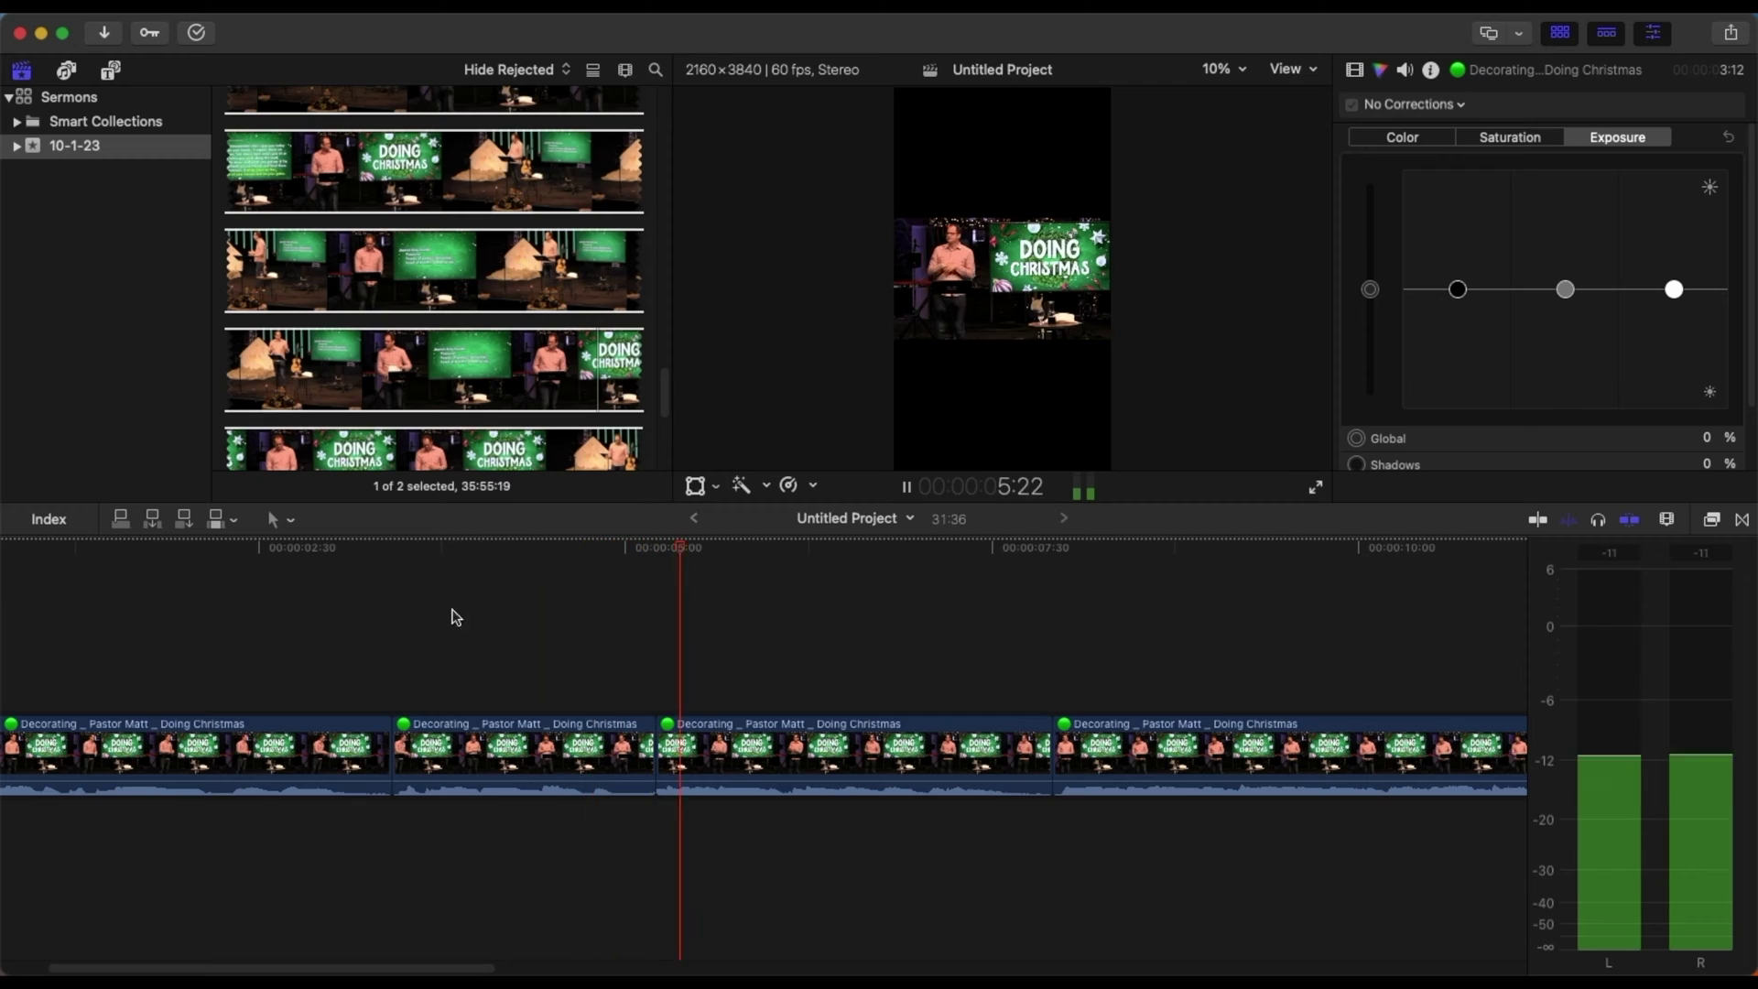
- Make another cut further along and ripple-trim 24 frames off it
{"action": "left_click", "coordinate": [647, 740]}
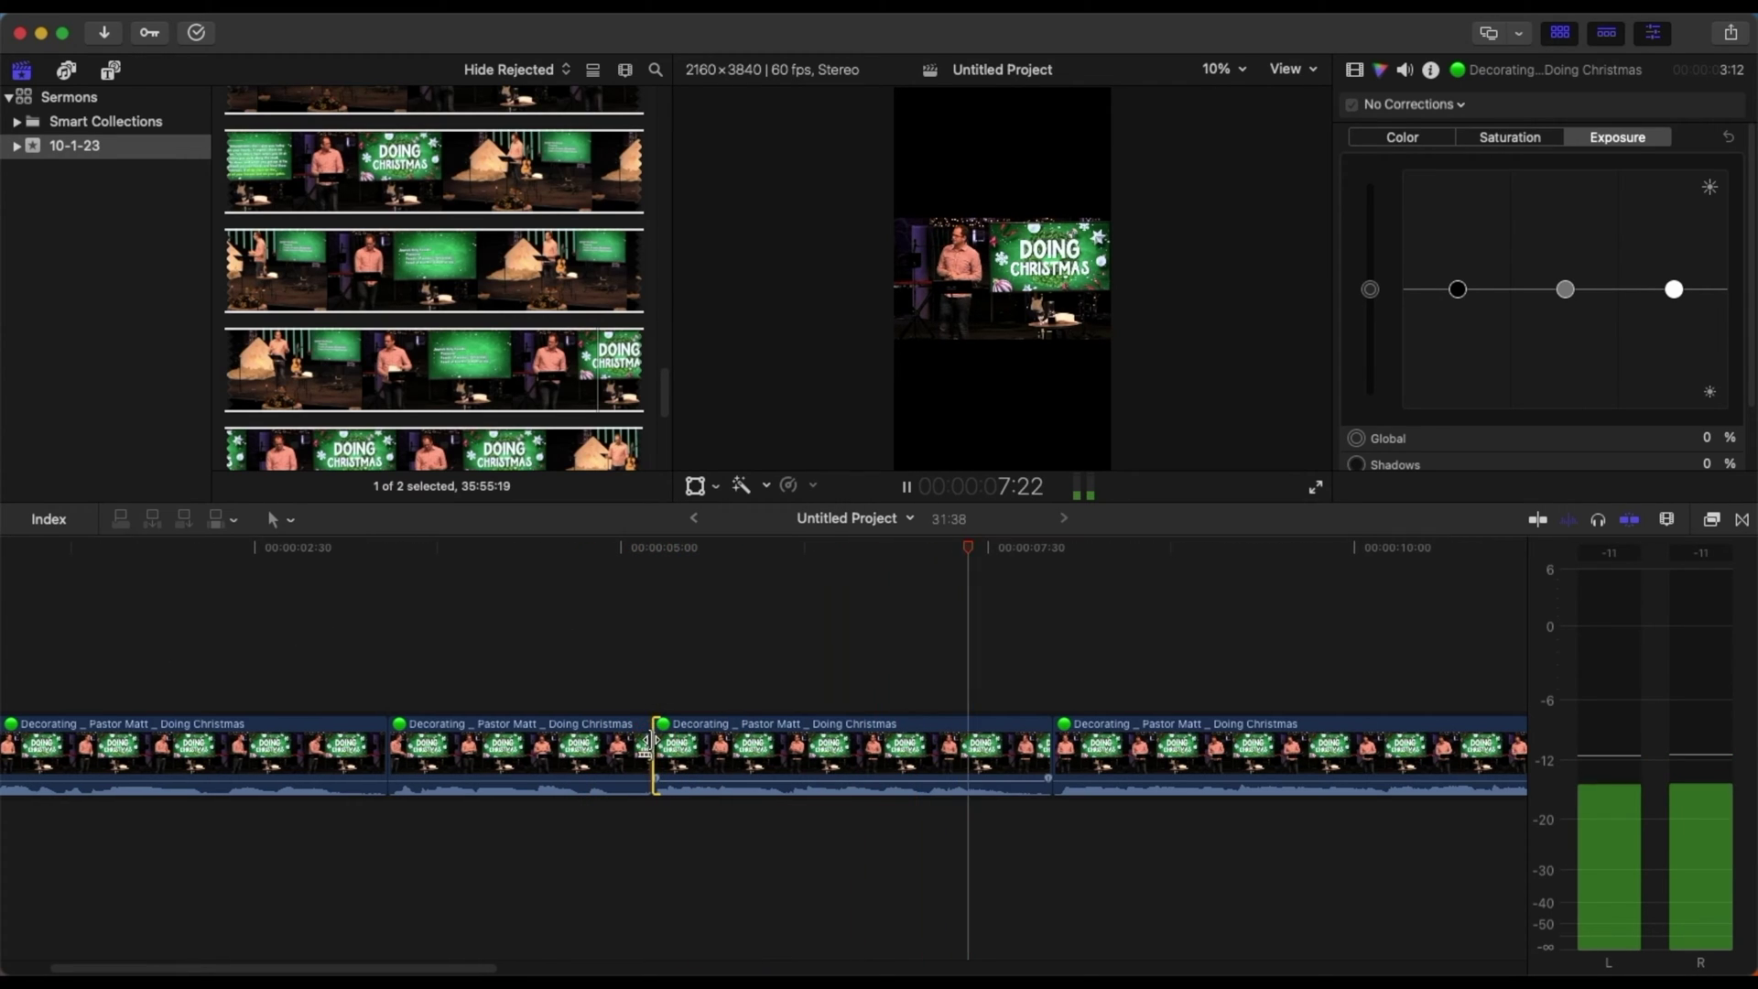
{"action": "left_click", "coordinate": [573, 687]}
{"action": "key", "text": "space"}
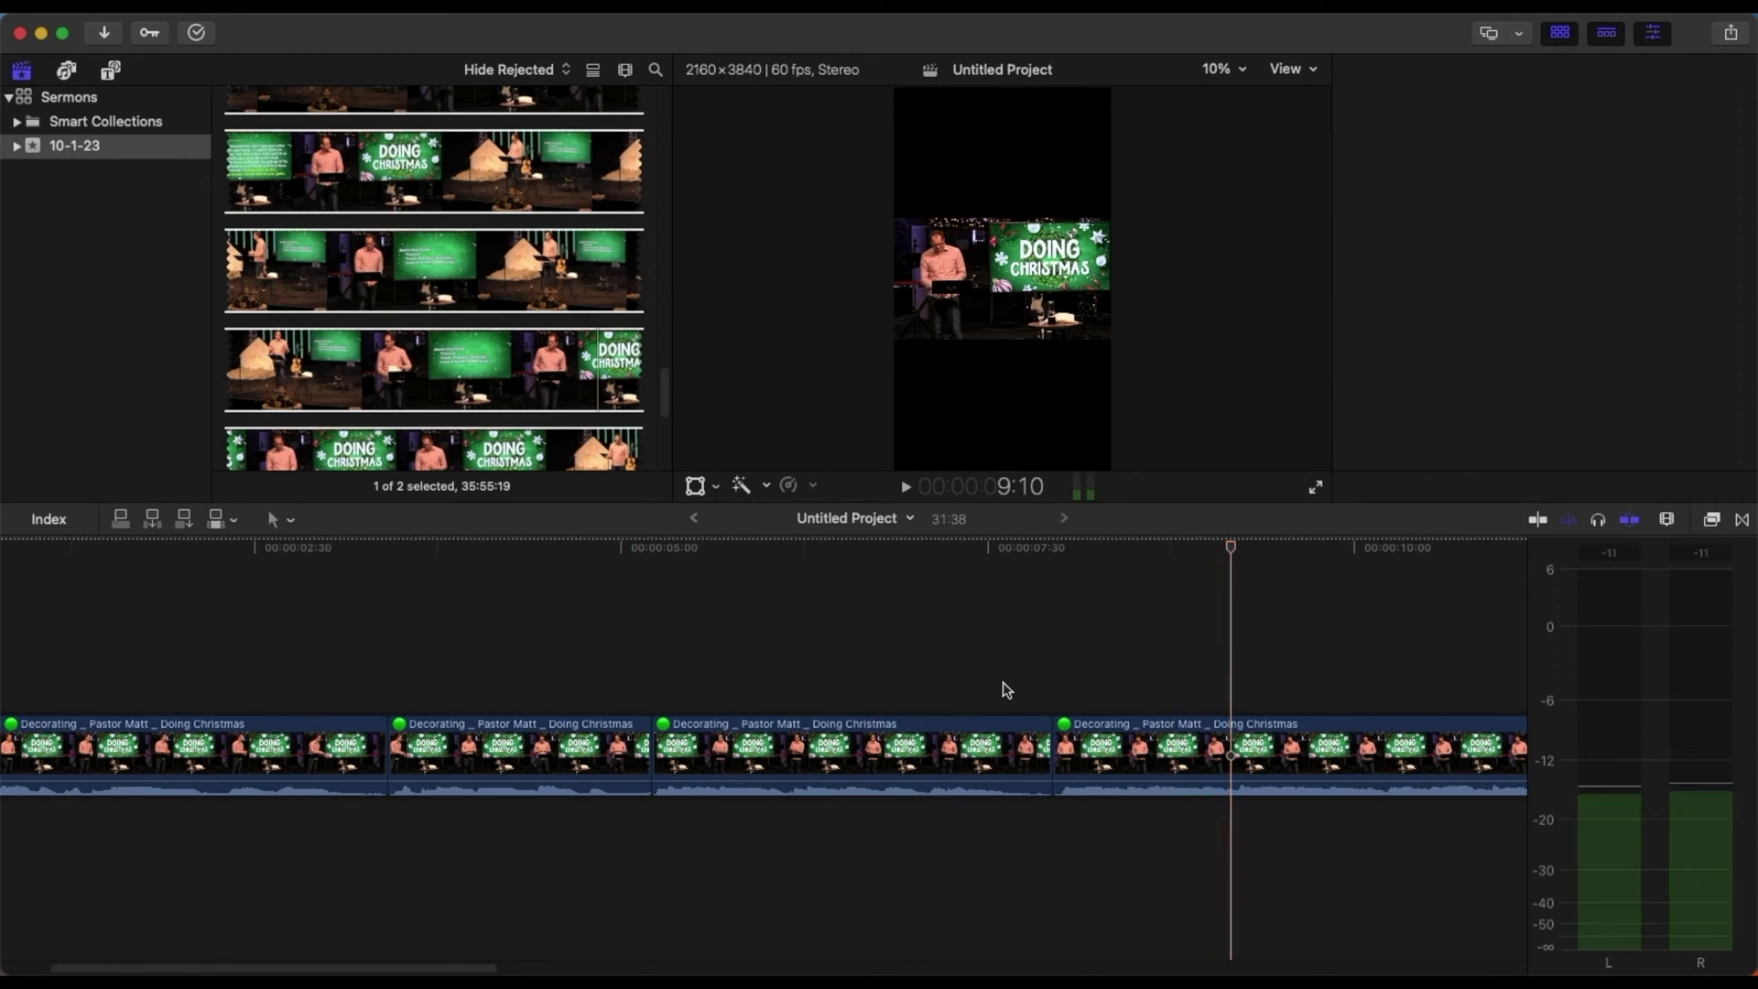
{"action": "key", "text": "l"}
{"action": "key", "text": "l"}
{"action": "key", "text": "l"}
{"action": "key", "text": "l"}
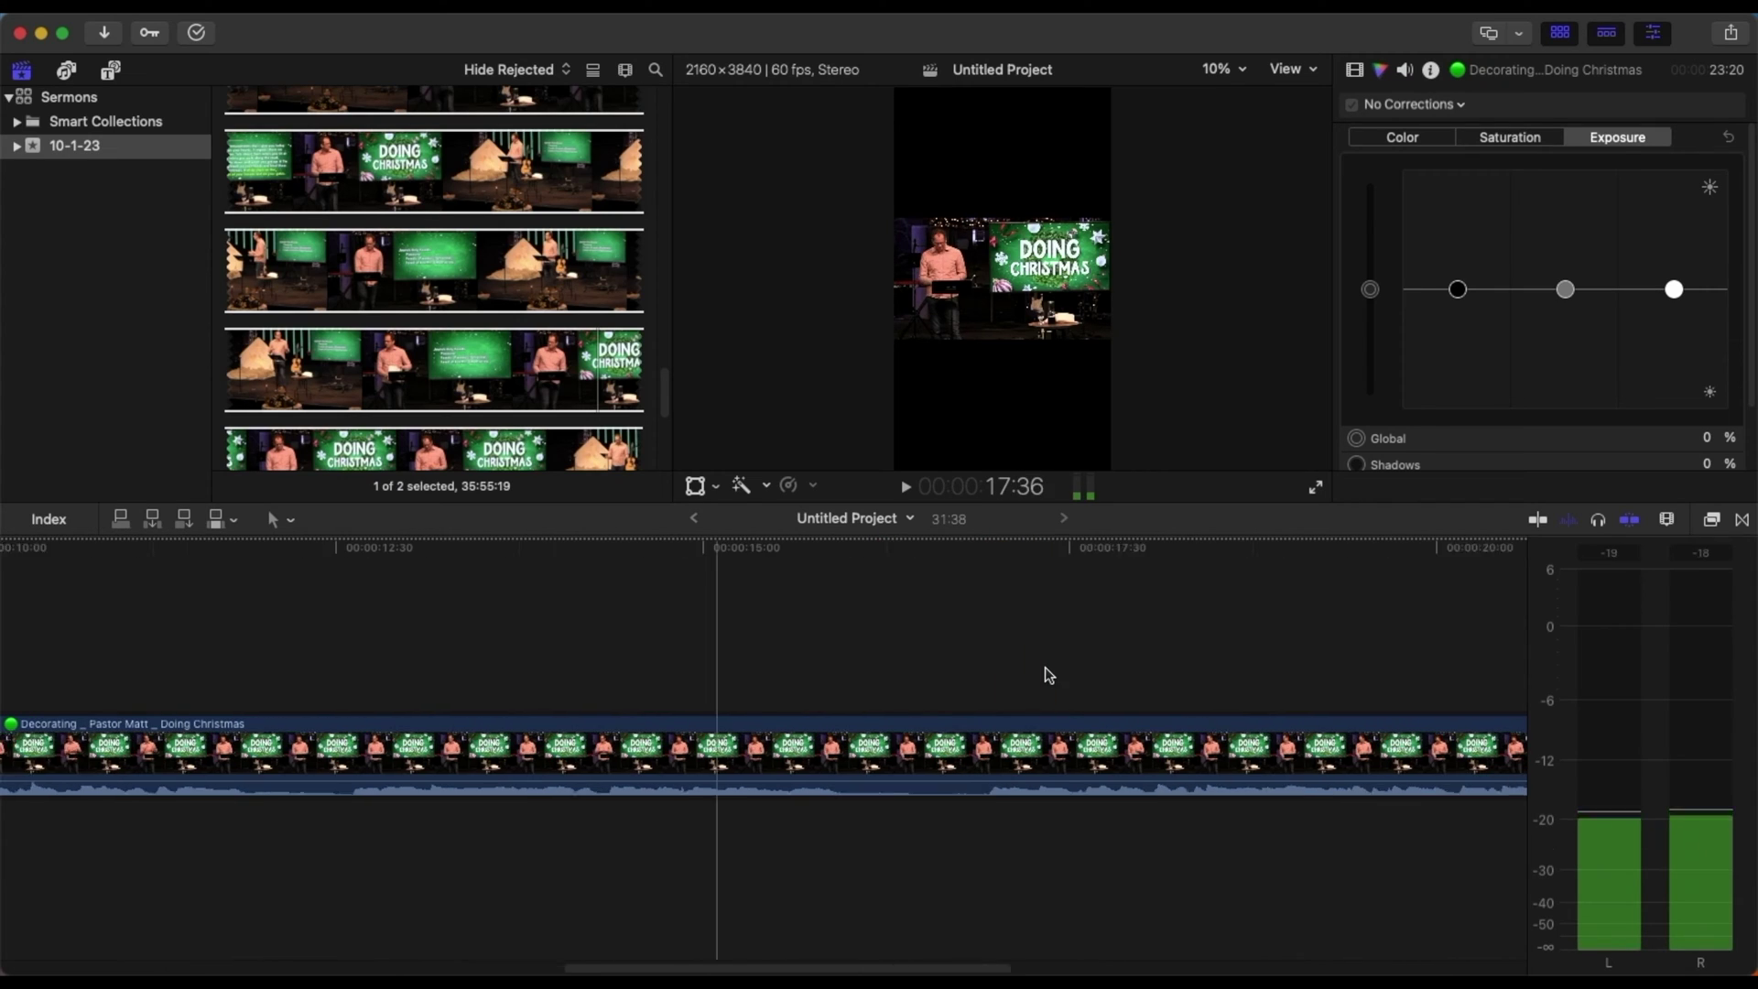
{"action": "key", "text": "space"}
{"action": "key", "text": "super+b"}
{"action": "left_click_drag", "start_coordinate": [896, 738], "coordinate": [834, 736]}
{"action": "key", "text": "space"}
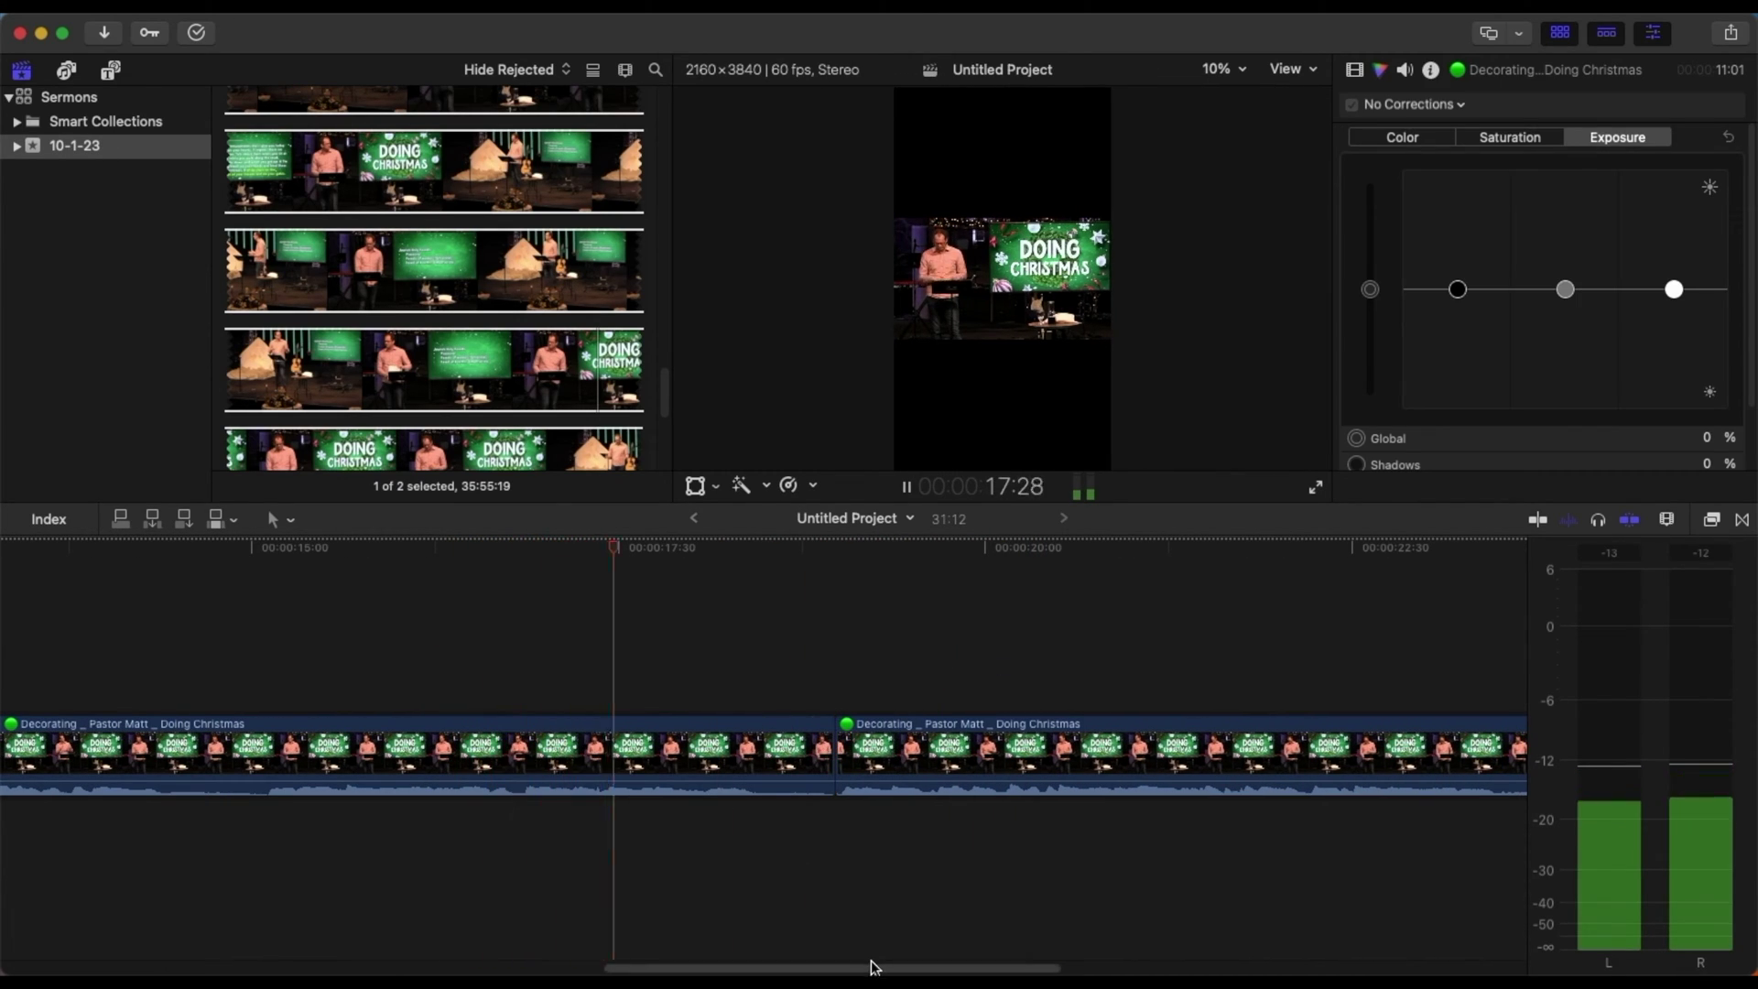
- Trim the last clip's end and 22 frames off the first clip's start, then zoom out
{"action": "scroll", "coordinate": [890, 957], "scroll_direction": "right", "scroll_amount": 10}
{"action": "left_click_drag", "start_coordinate": [1071, 723], "coordinate": [1067, 722]}
{"action": "scroll", "coordinate": [190, 888], "scroll_direction": "left", "scroll_amount": 10}
{"action": "scroll", "coordinate": [190, 888], "scroll_direction": "left", "scroll_amount": 5}
{"action": "key", "text": "space"}
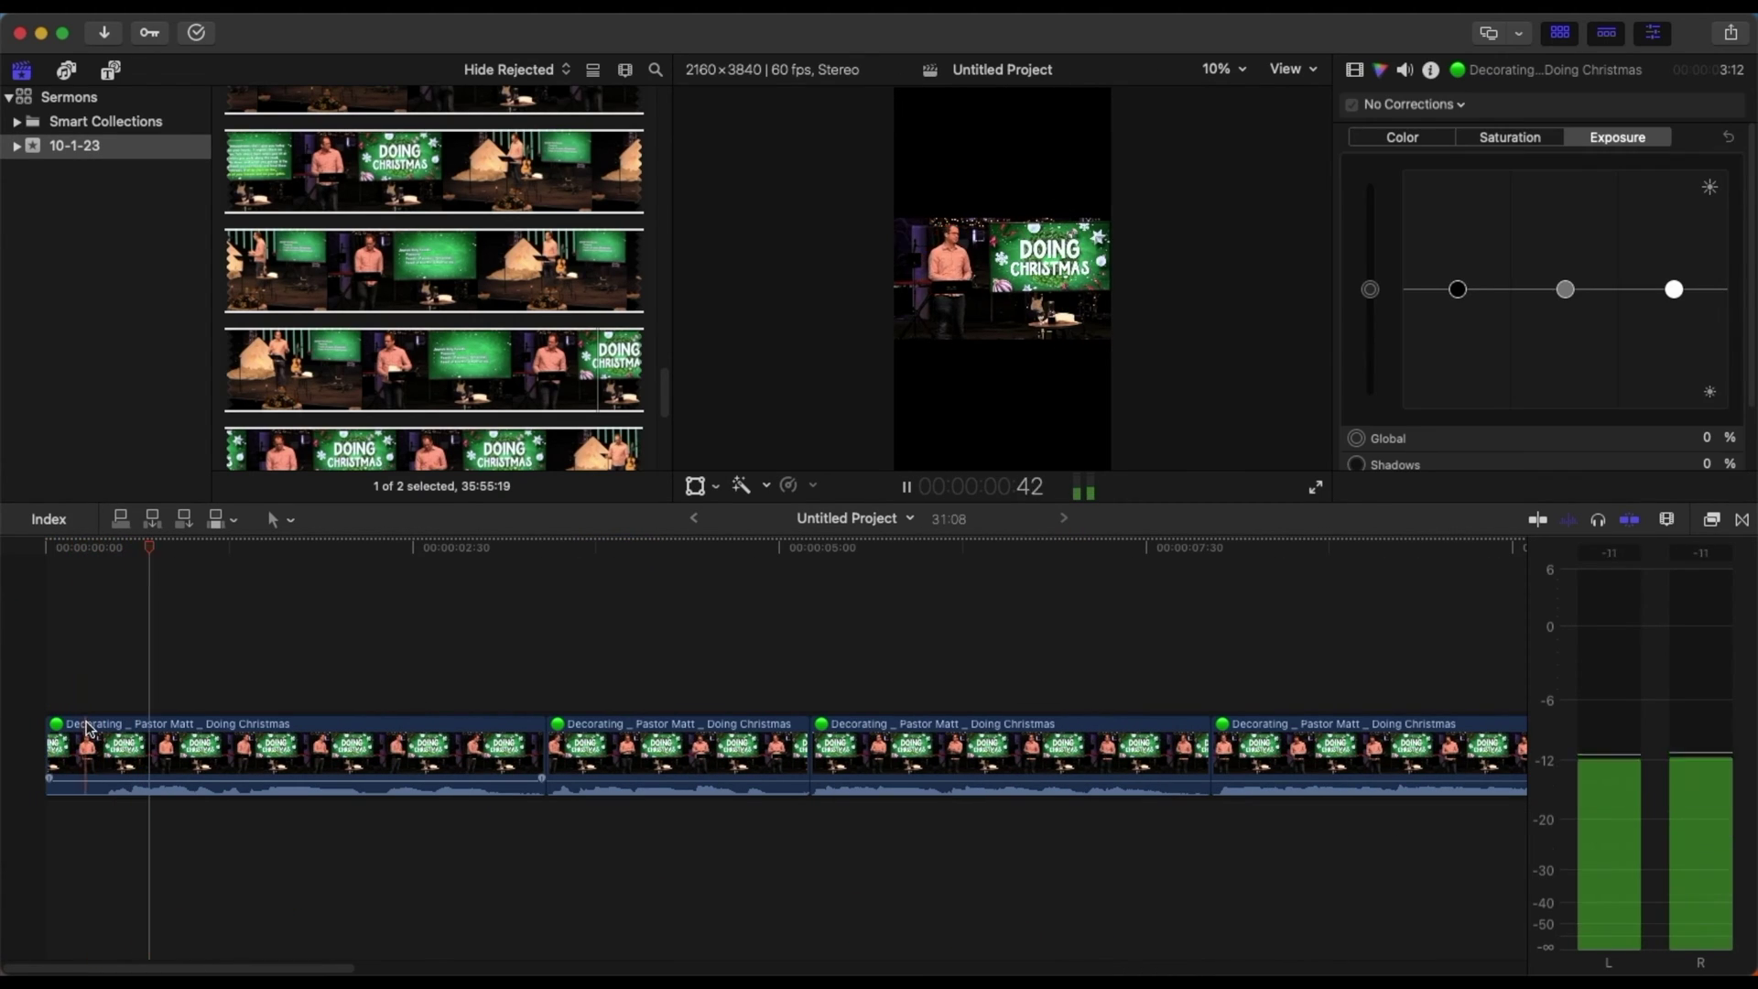
{"action": "key", "text": "space"}
{"action": "left_click_drag", "start_coordinate": [47, 738], "coordinate": [103, 740]}
{"action": "key", "text": "super+minus"}
{"action": "key", "text": "super+minus"}
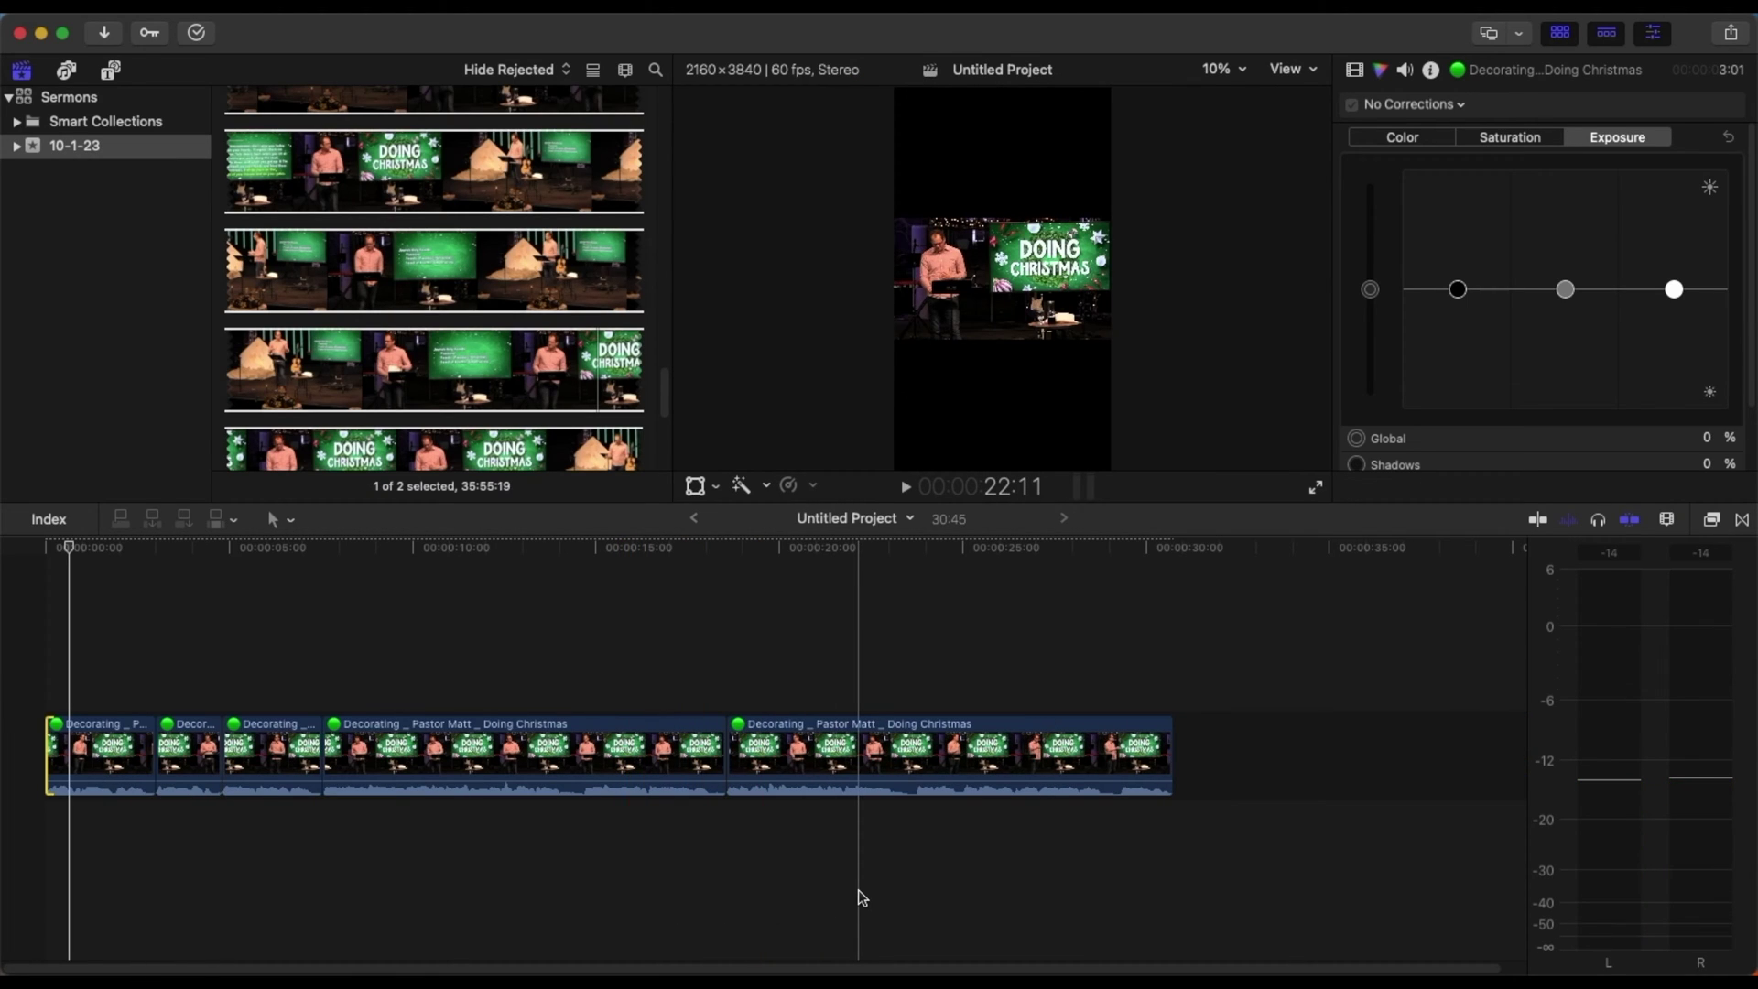
- Combine all five sermon clips into one compound clip, keeping the default name
{"action": "left_click_drag", "start_coordinate": [859, 888], "coordinate": [112, 725]}
{"action": "right_click", "coordinate": [116, 742]}
{"action": "left_click", "coordinate": [234, 578]}
{"action": "left_click", "coordinate": [1165, 537]}
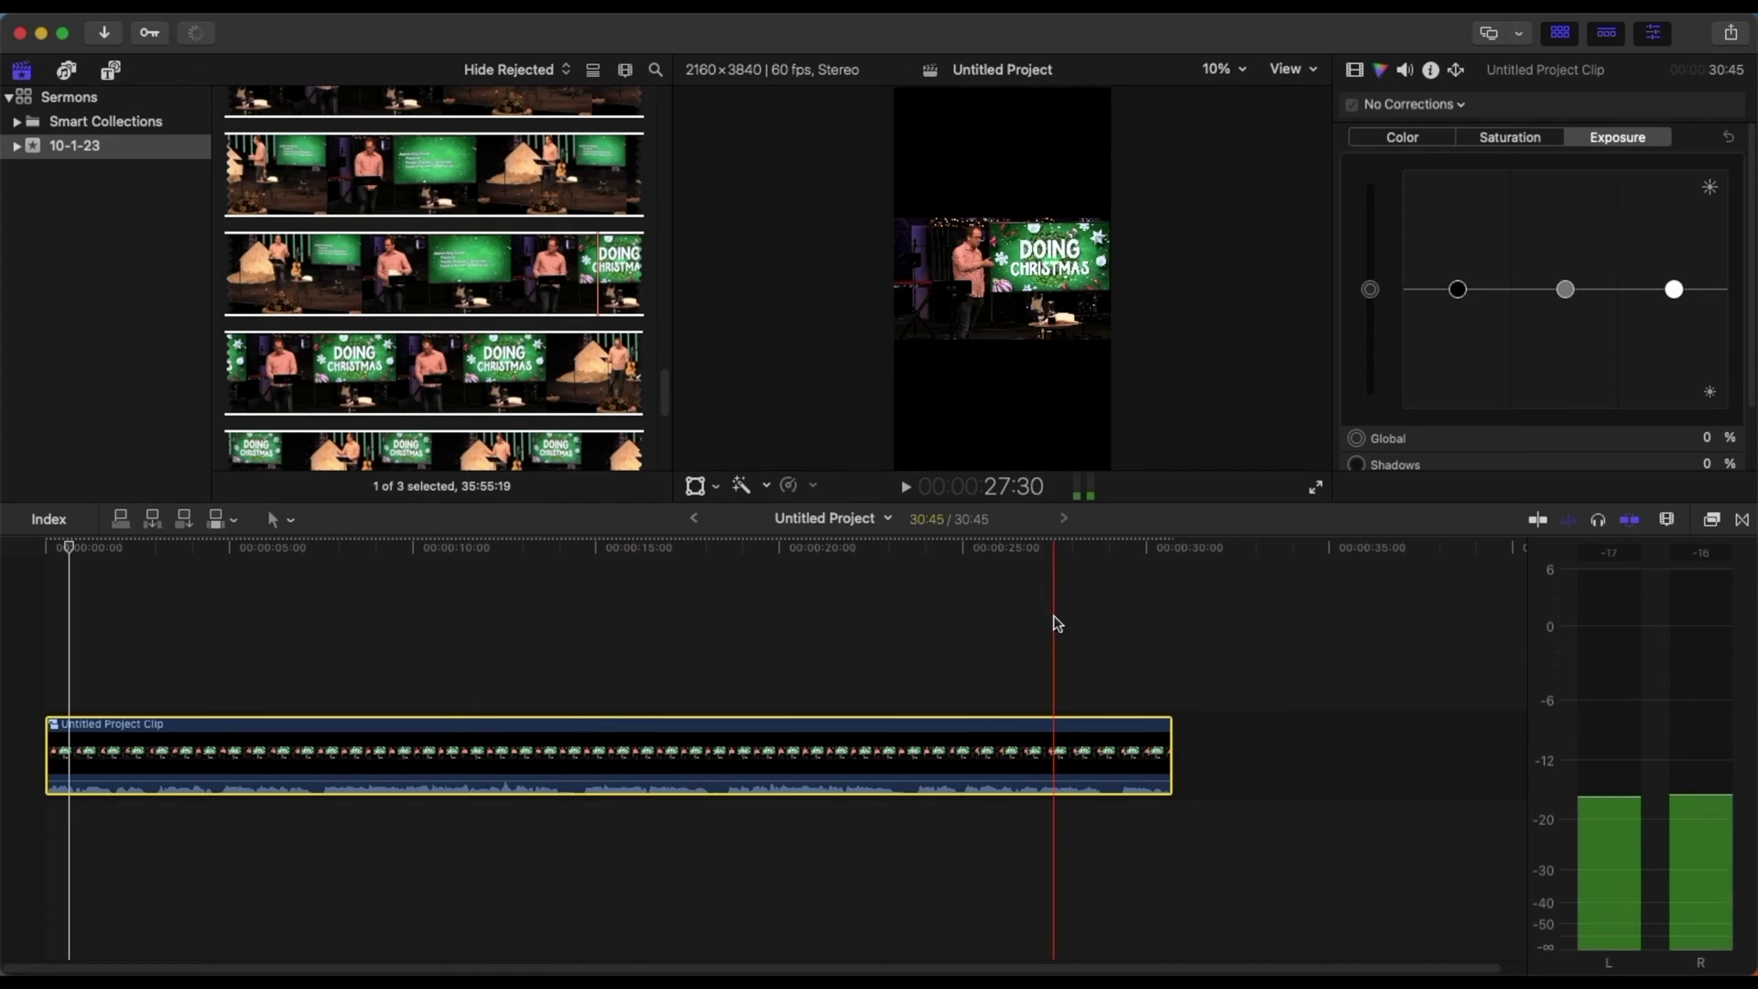
- Browse the video effects library, then close it
{"action": "left_click", "coordinate": [1712, 521]}
{"action": "left_click", "coordinate": [1712, 521]}
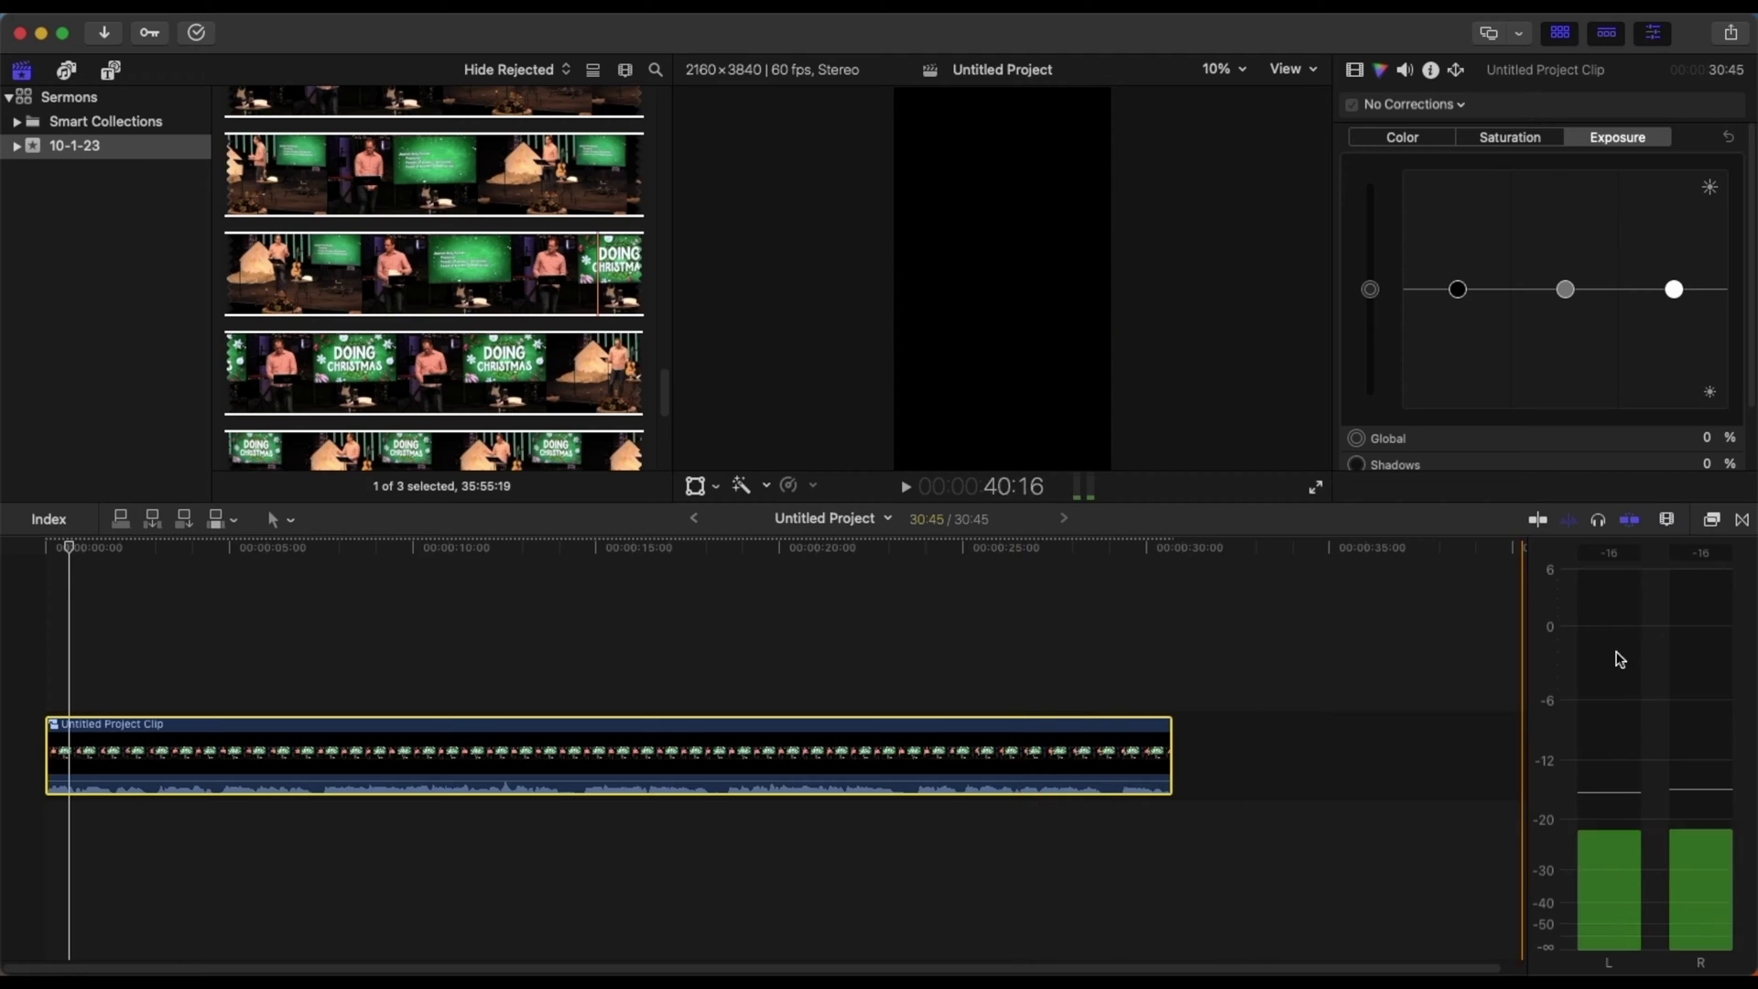
{"action": "left_click", "coordinate": [1714, 520]}
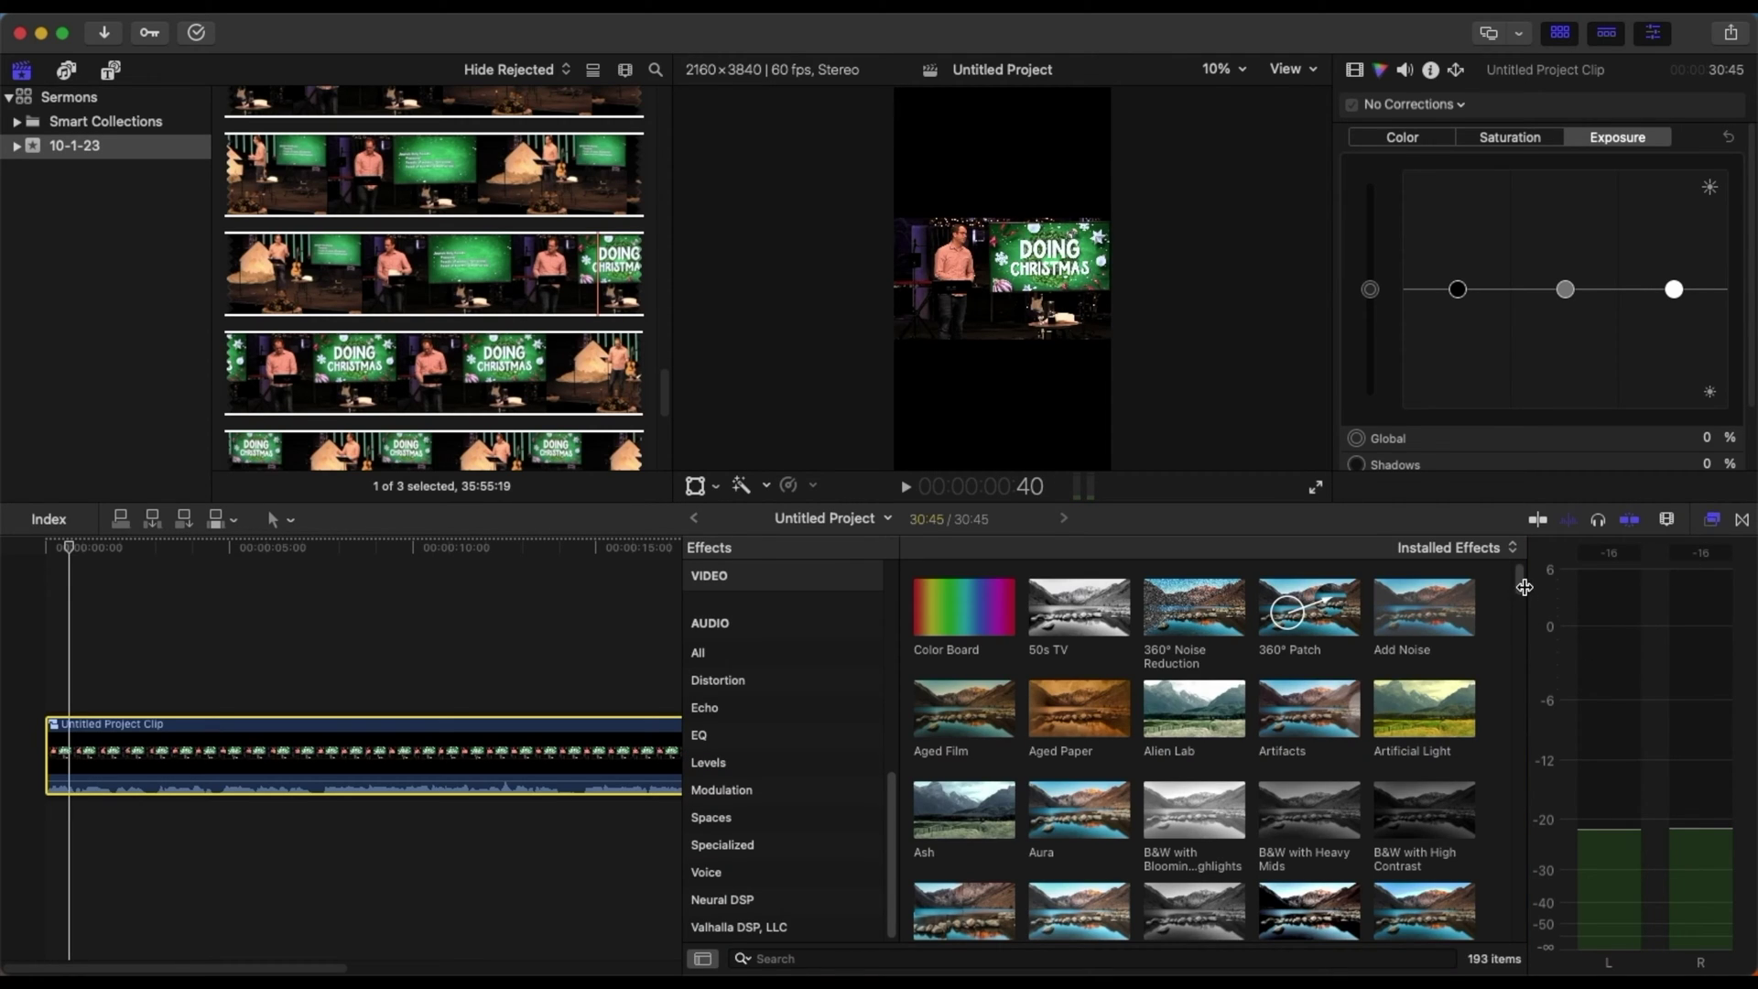
{"action": "mouse_move", "coordinate": [1524, 587]}
{"action": "left_mouse_down"}
{"action": "mouse_move", "coordinate": [1524, 604]}
{"action": "mouse_move", "coordinate": [1524, 586]}
{"action": "left_mouse_up"}
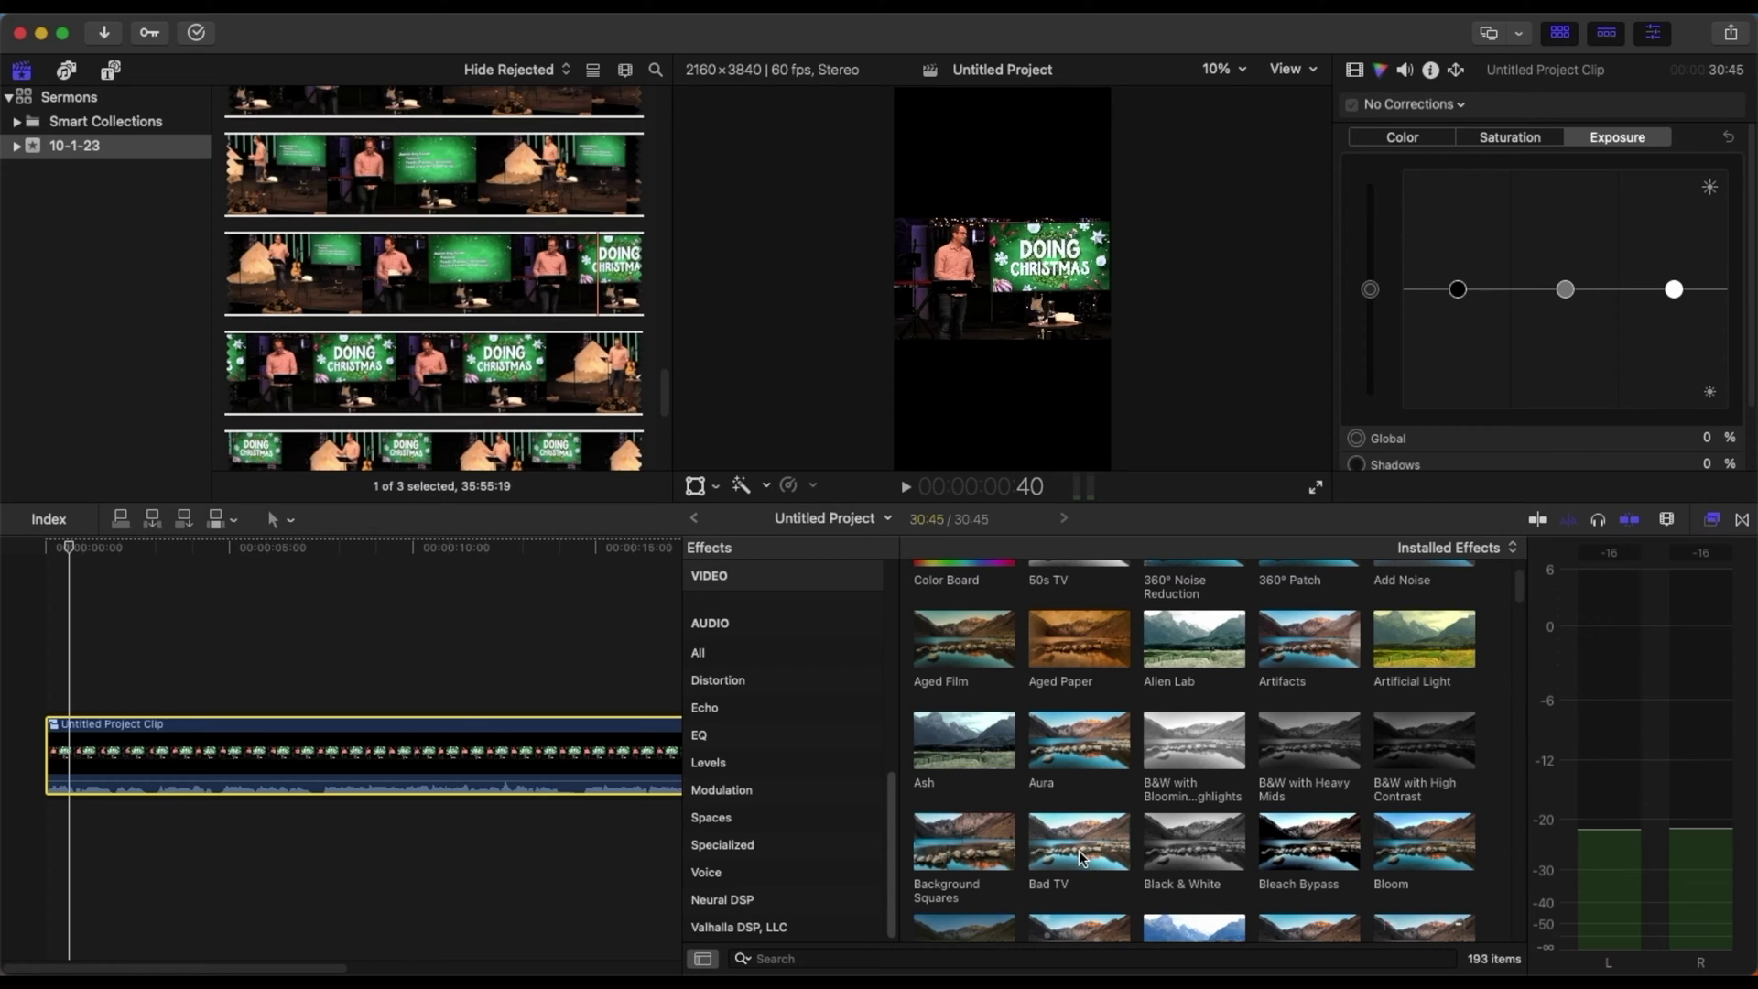
{"action": "left_click_drag", "start_coordinate": [892, 825], "coordinate": [880, 626]}
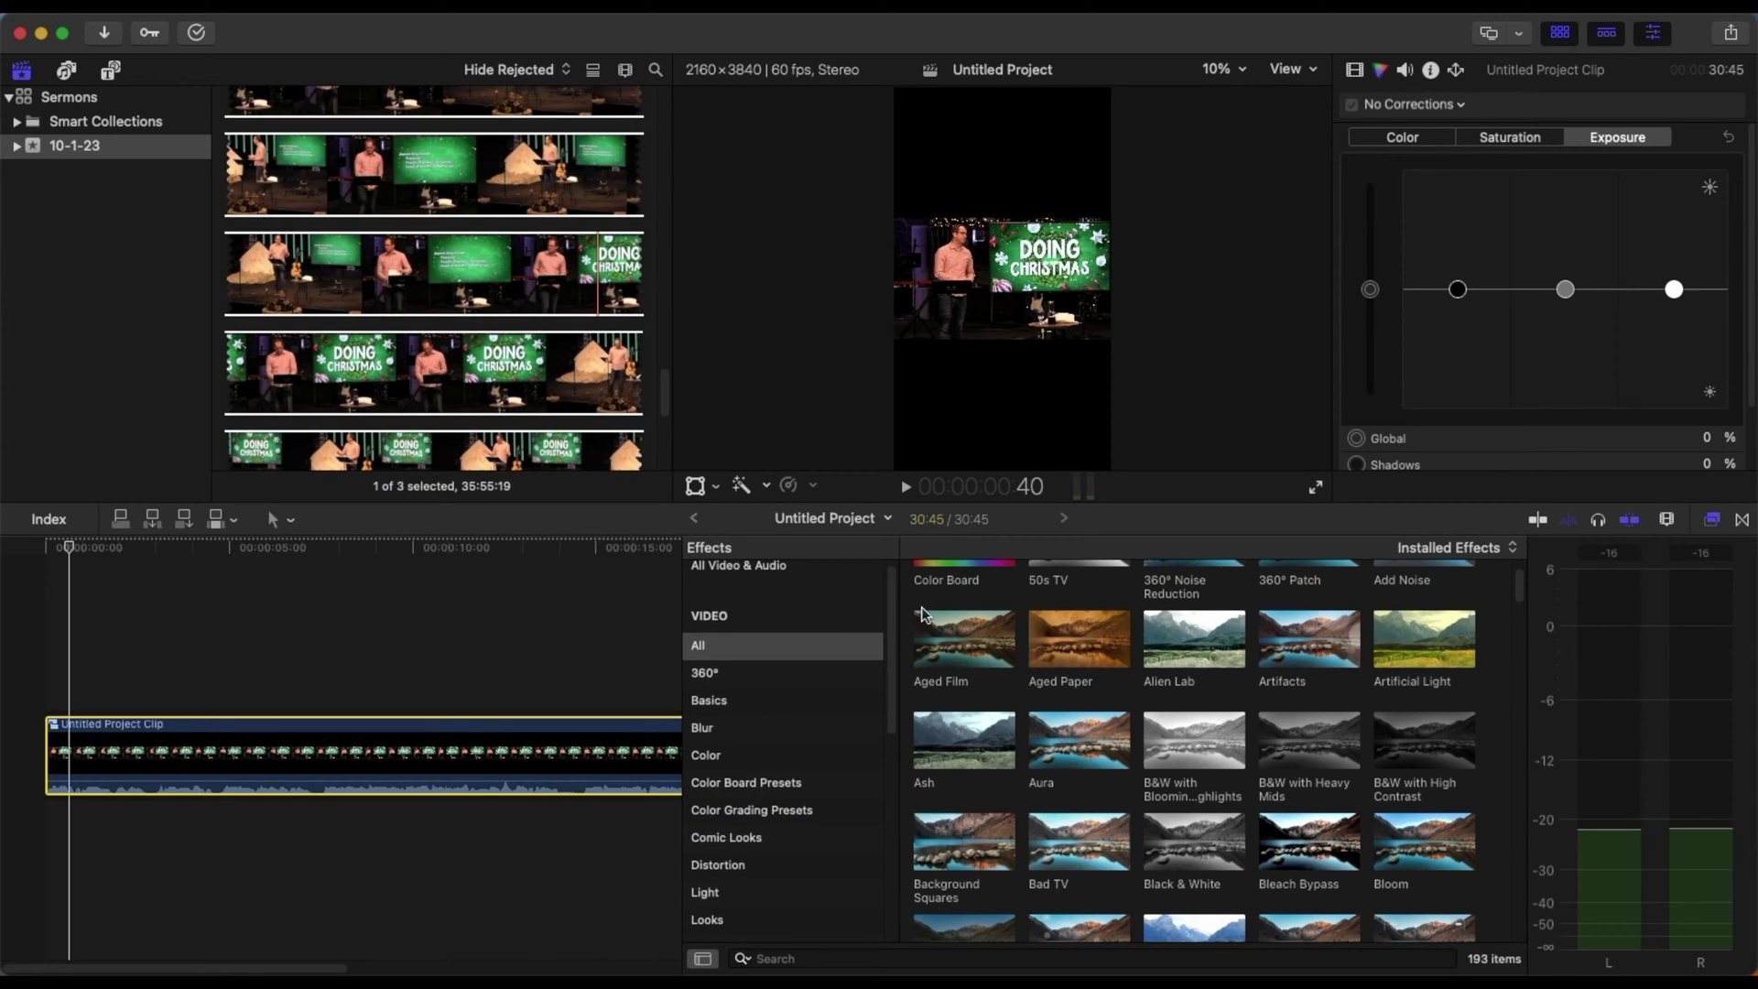
{"action": "left_click", "coordinate": [1712, 522]}
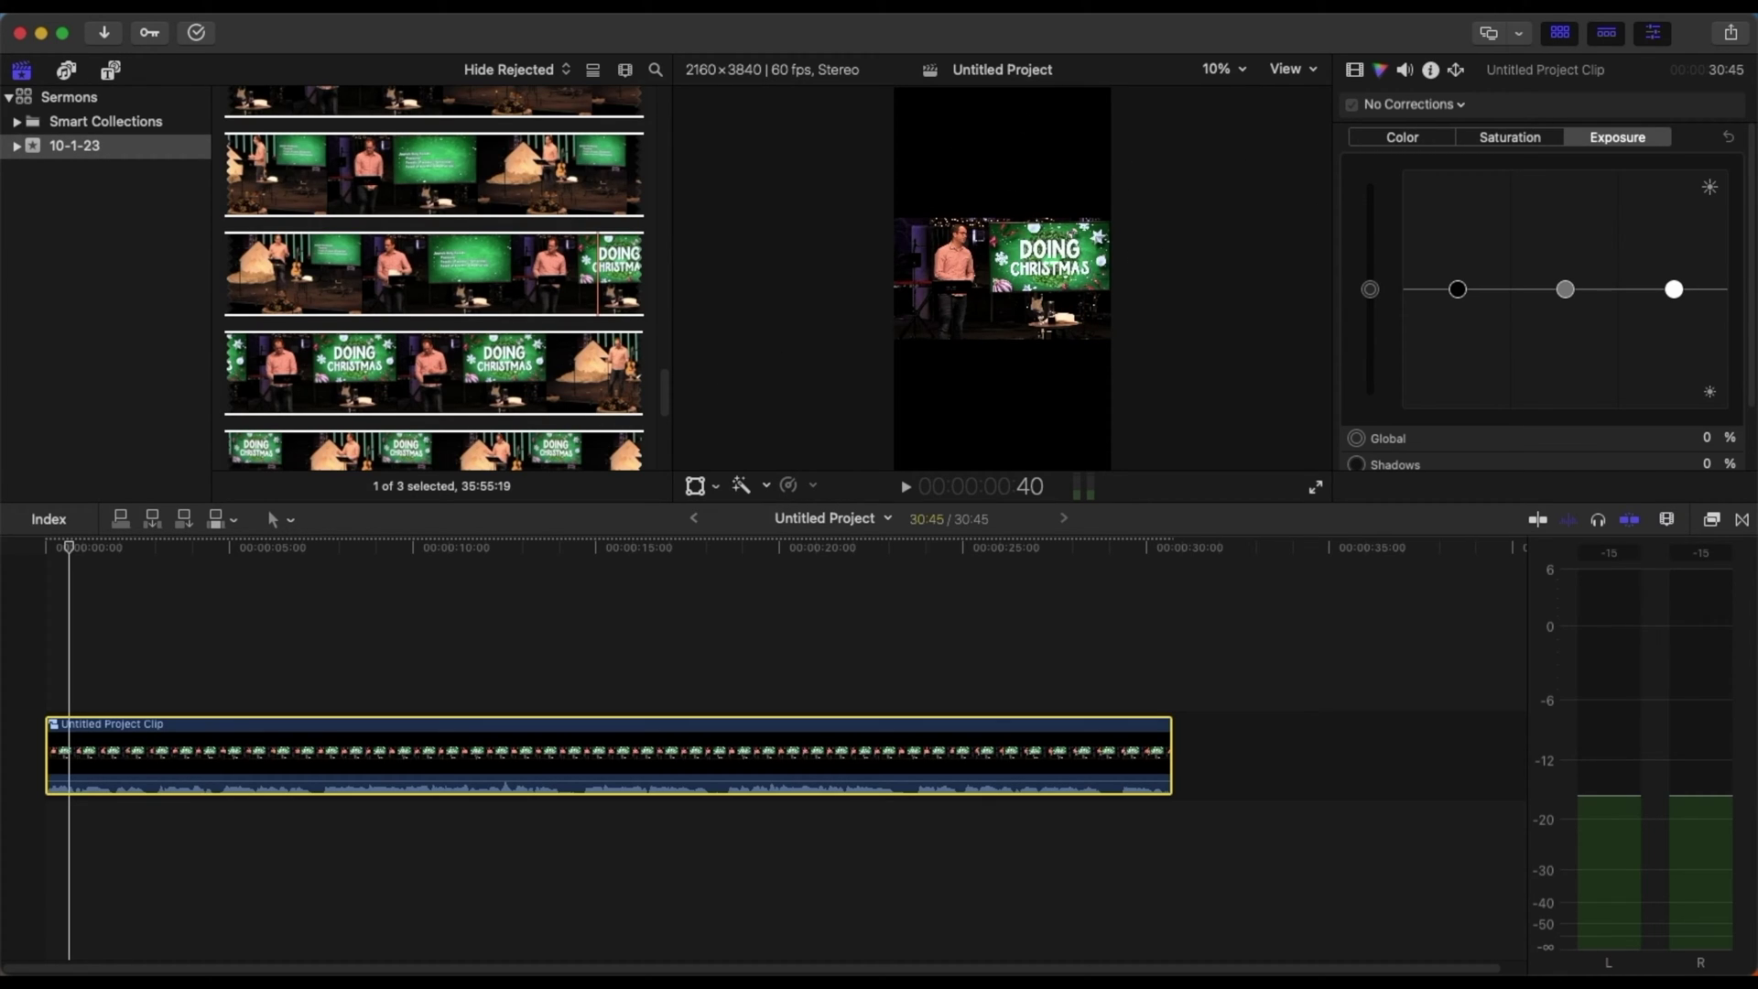
- Add the gradient background below the sermon clip and browse the Backgrounds generators
{"action": "left_click_drag", "start_coordinate": [2, 839], "coordinate": [33, 839]}
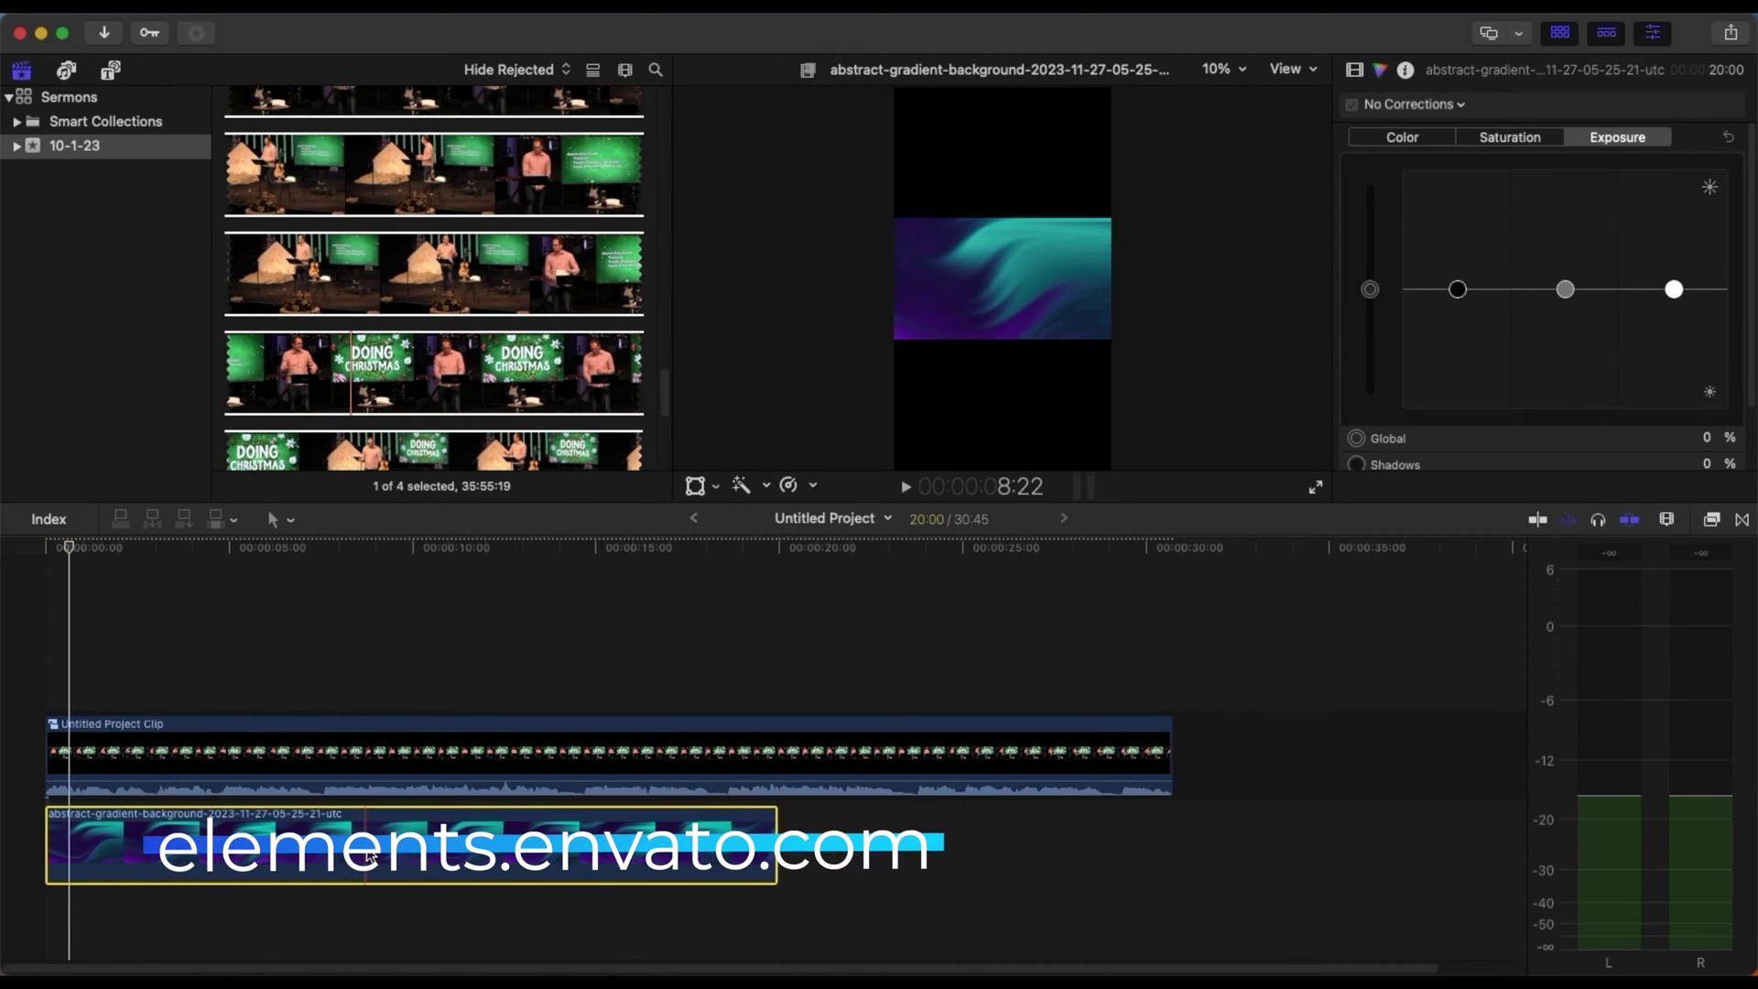
{"action": "left_click", "coordinate": [345, 682]}
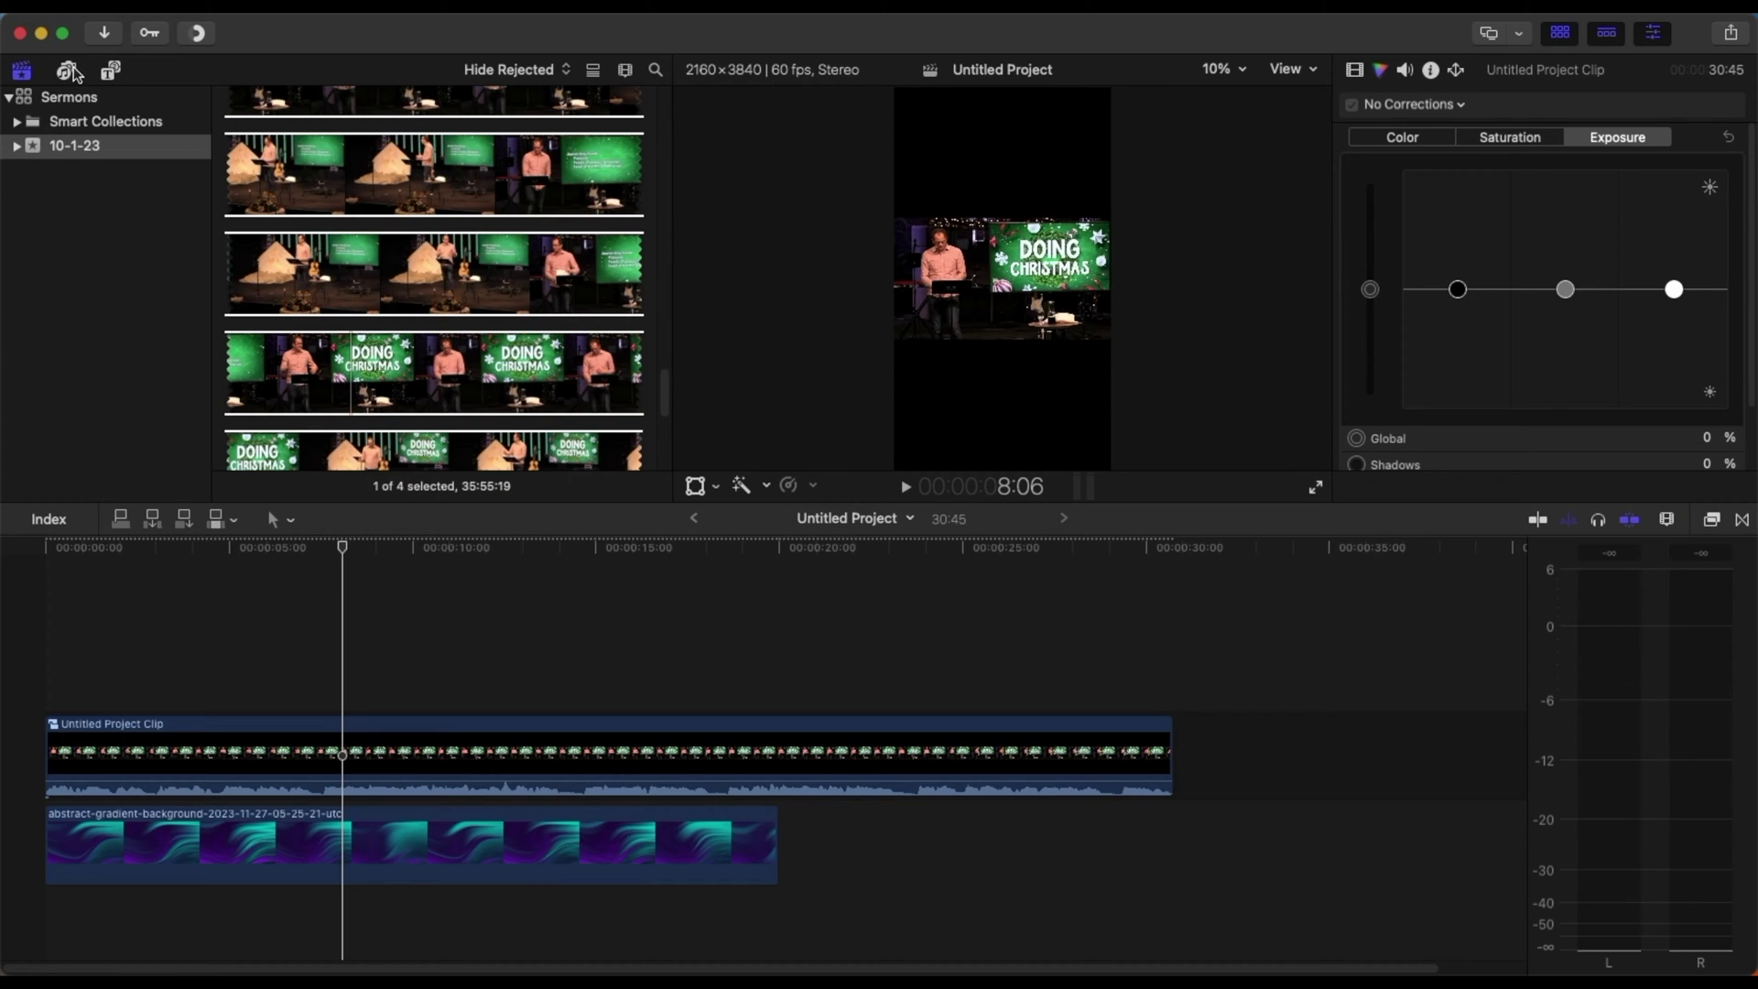
{"action": "left_click", "coordinate": [110, 70]}
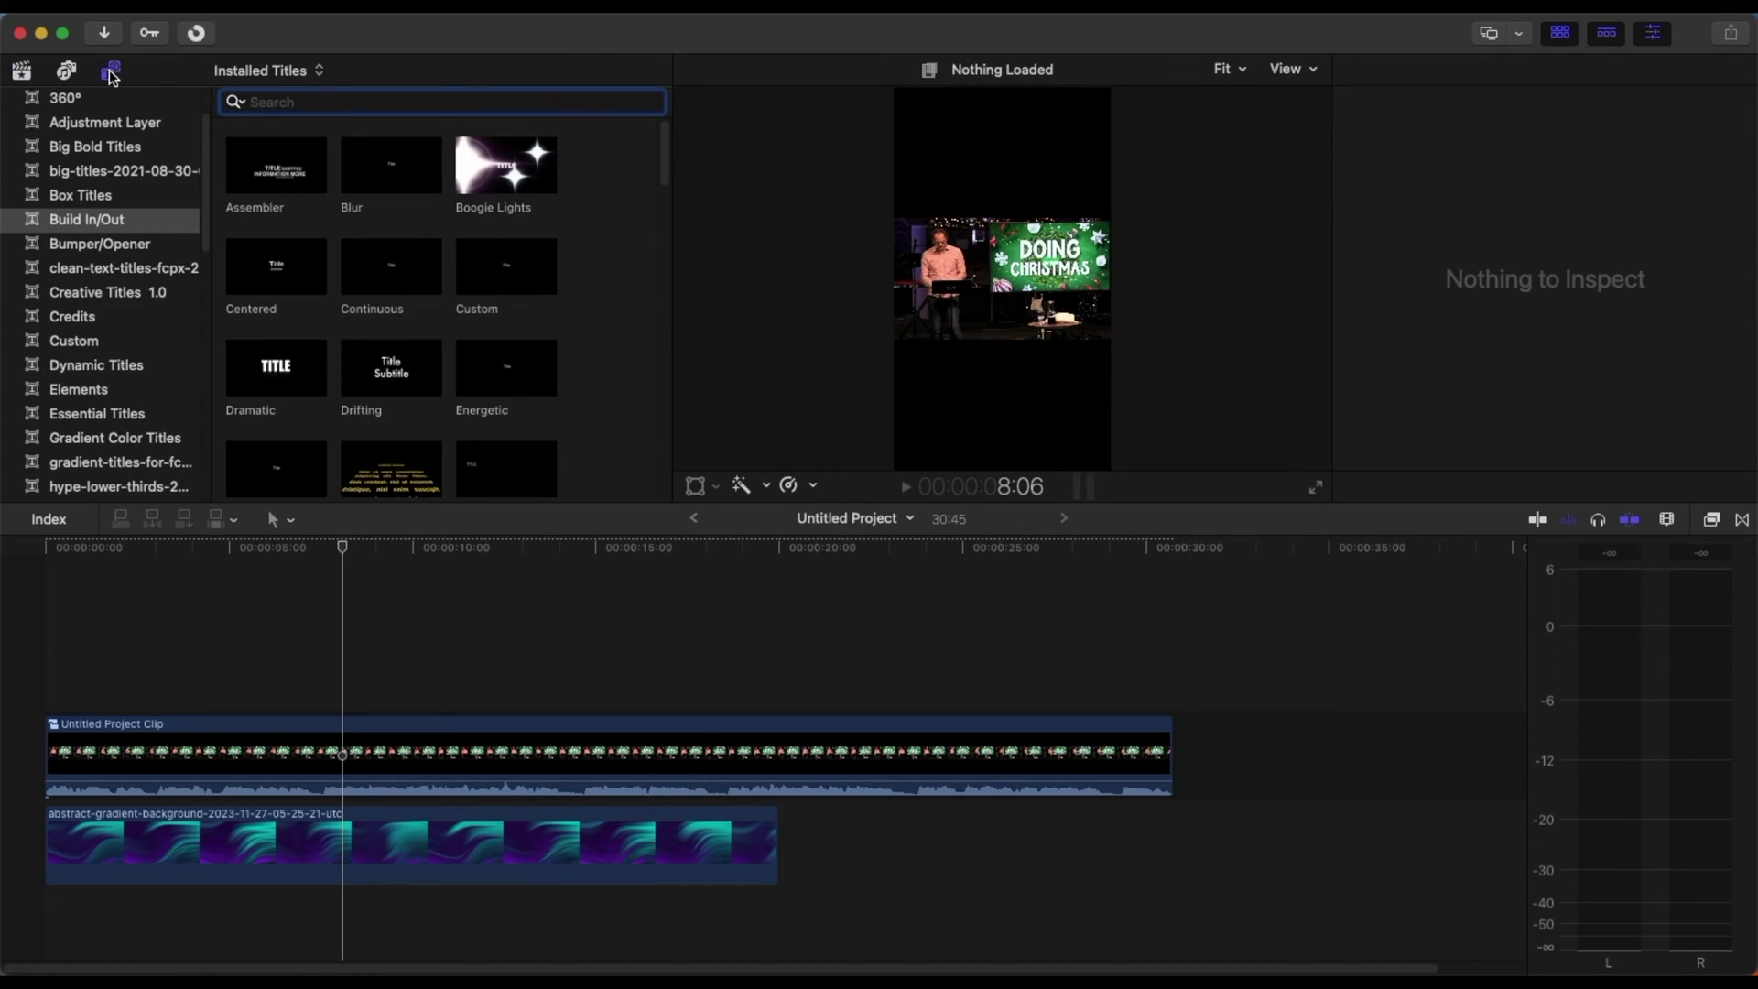
{"action": "scroll", "coordinate": [110, 184], "scroll_direction": "up", "scroll_amount": 2}
{"action": "scroll", "coordinate": [119, 211], "scroll_direction": "down", "scroll_amount": 10}
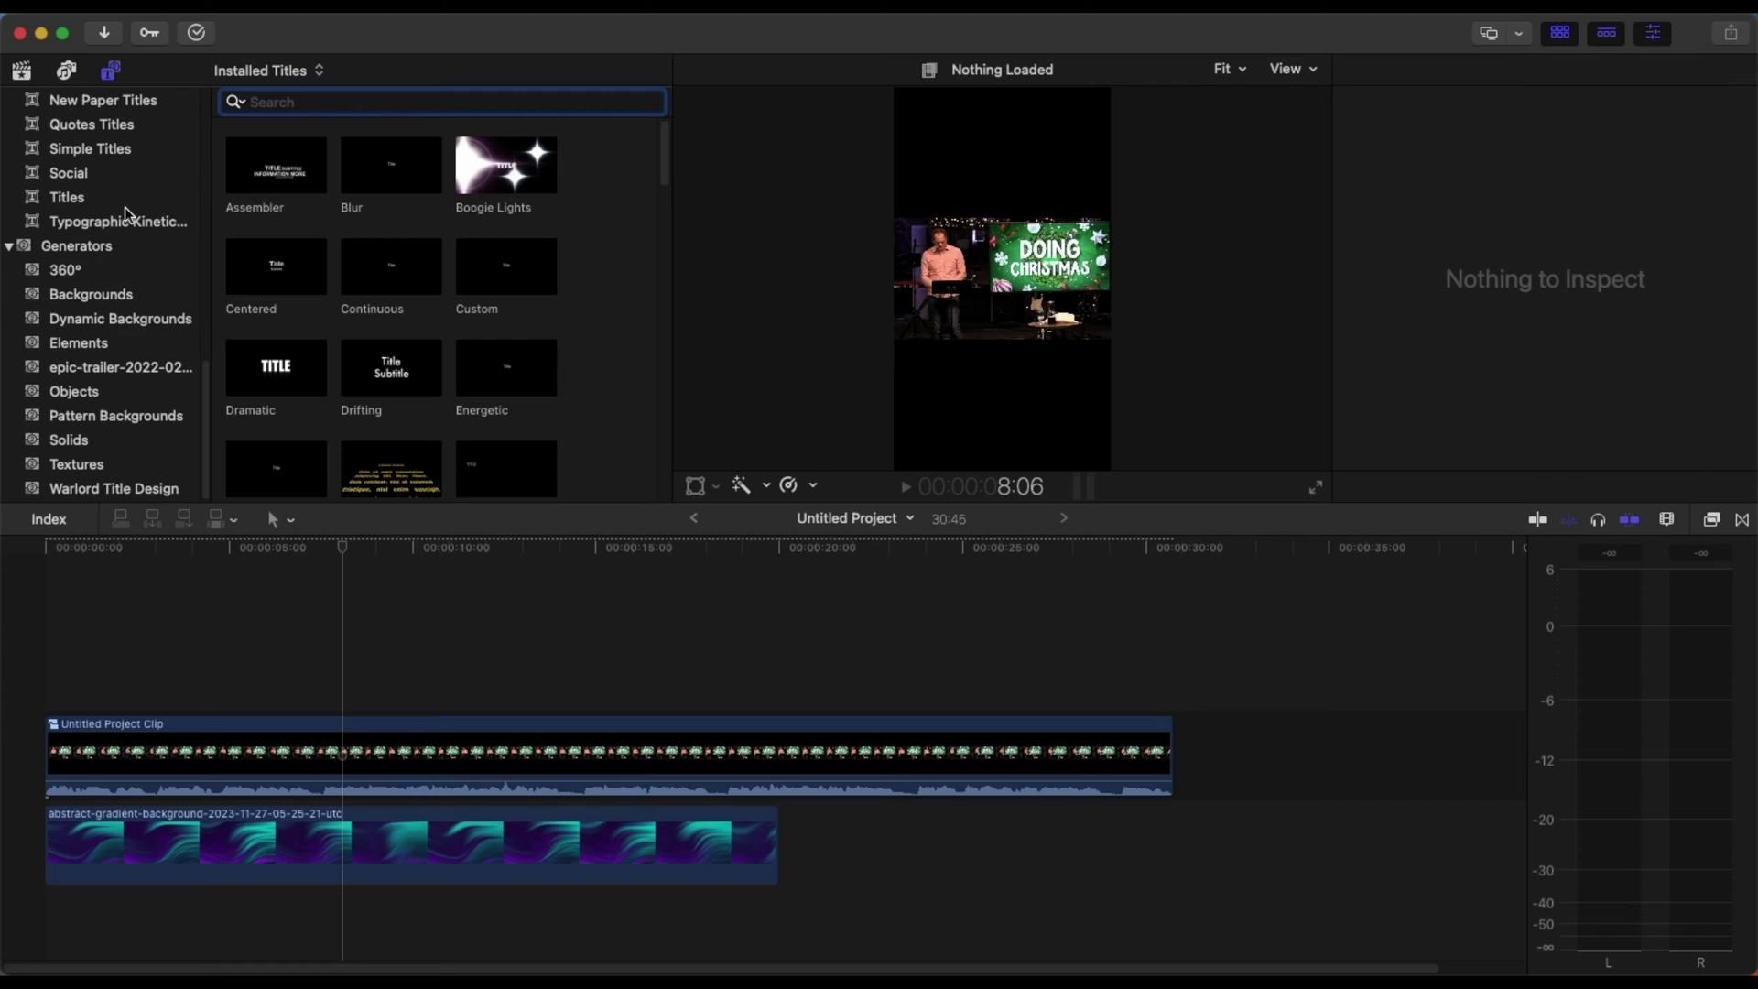
{"action": "left_click", "coordinate": [110, 293]}
{"action": "scroll", "coordinate": [579, 240], "scroll_direction": "down", "scroll_amount": 10}
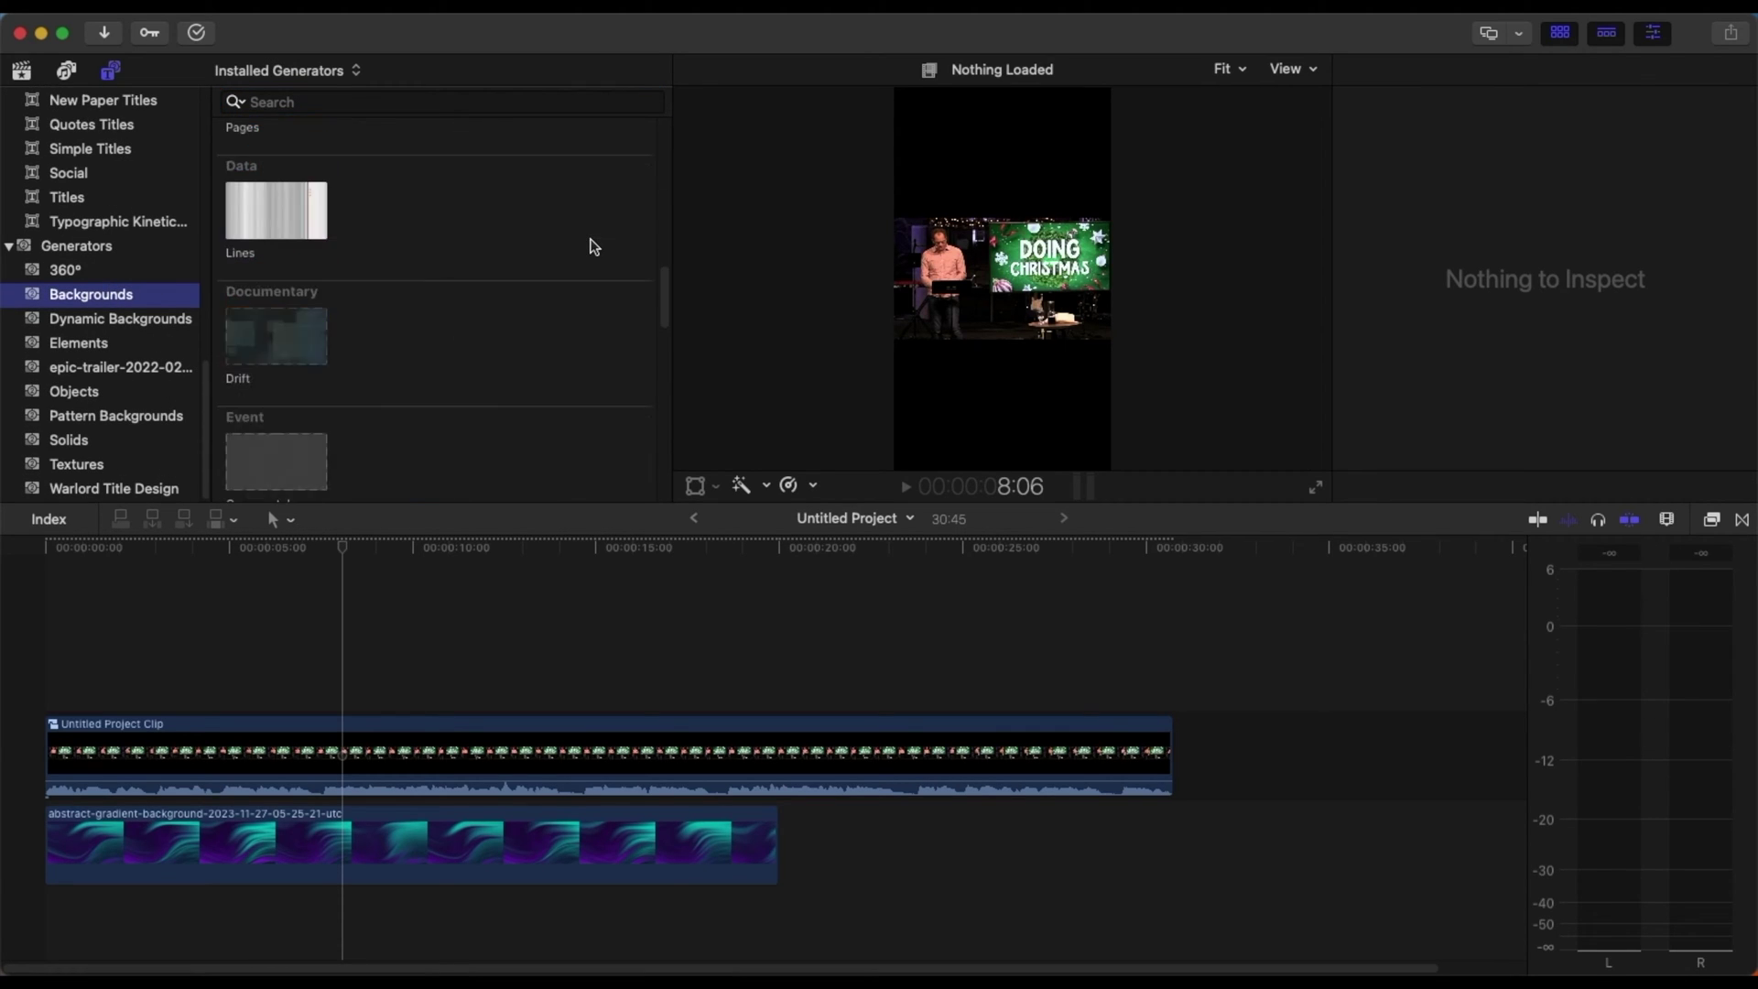
{"action": "scroll", "coordinate": [522, 284], "scroll_direction": "down", "scroll_amount": 2}
{"action": "scroll", "coordinate": [306, 420], "scroll_direction": "down", "scroll_amount": 5}
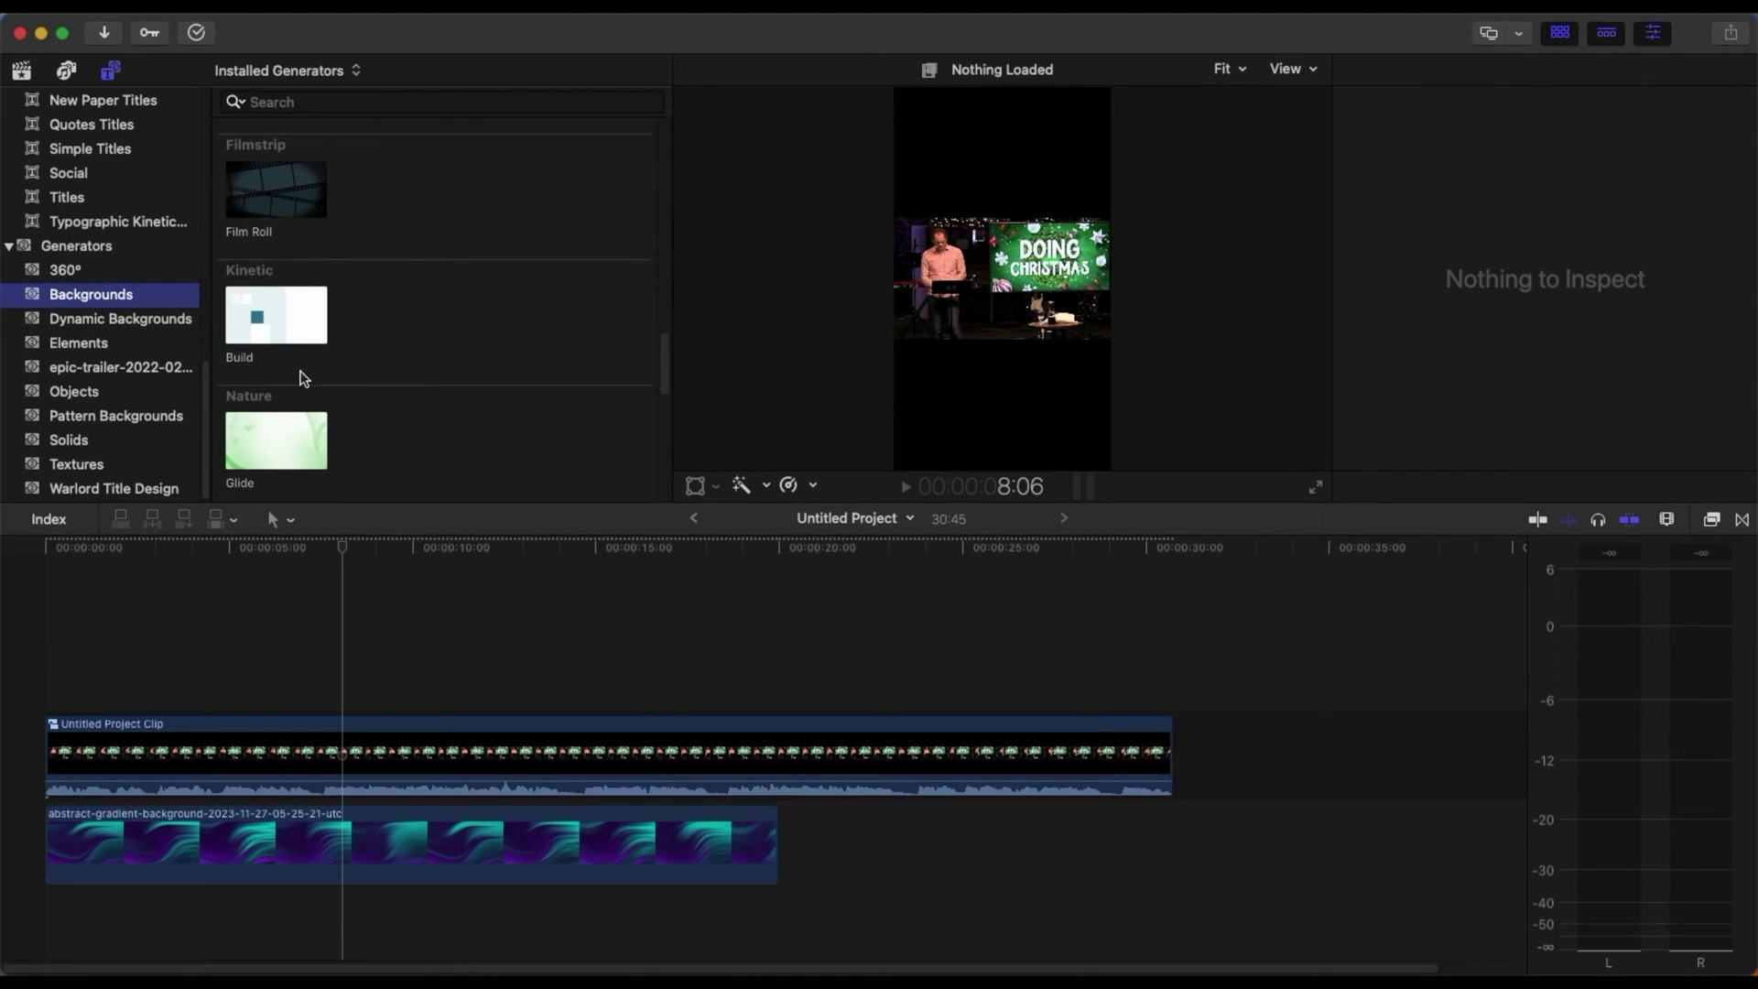
{"action": "key", "text": "super+6"}
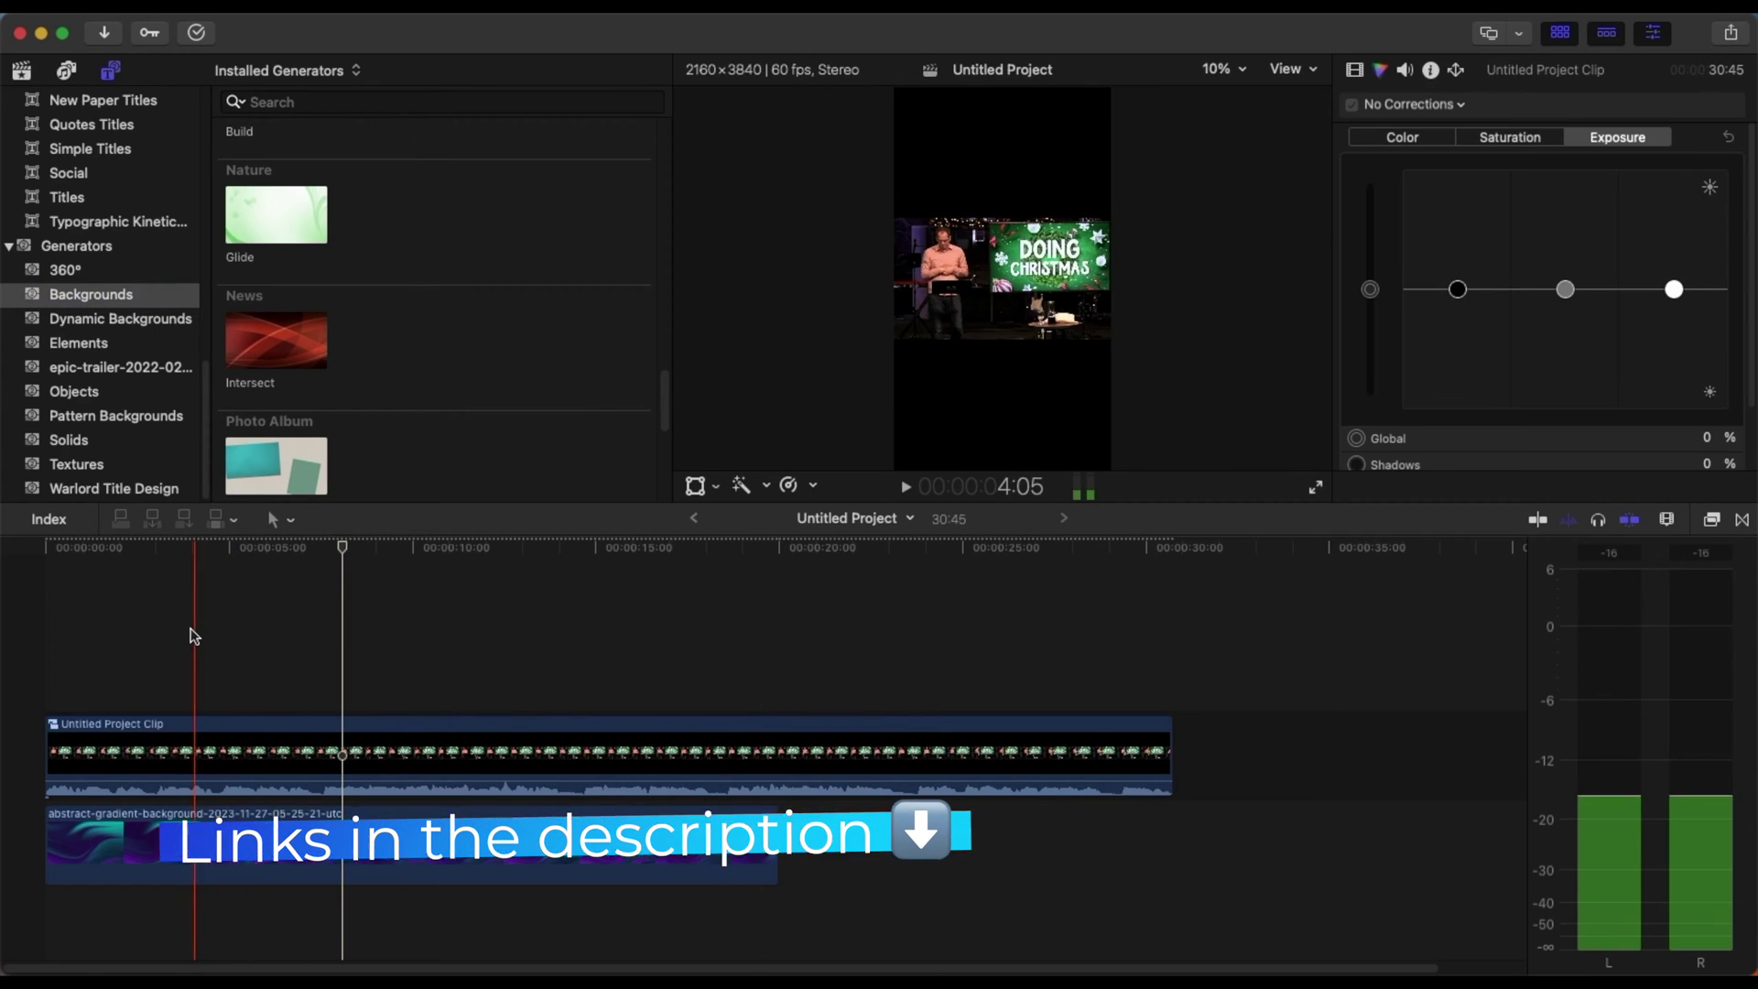
- Try lengthening the gradient clip and park the playhead at its 20:00 end
{"action": "left_click", "coordinate": [424, 856]}
{"action": "mouse_move", "coordinate": [776, 836]}
{"action": "left_mouse_down"}
{"action": "mouse_move", "coordinate": [844, 836]}
{"action": "mouse_move", "coordinate": [778, 838]}
{"action": "left_mouse_up"}
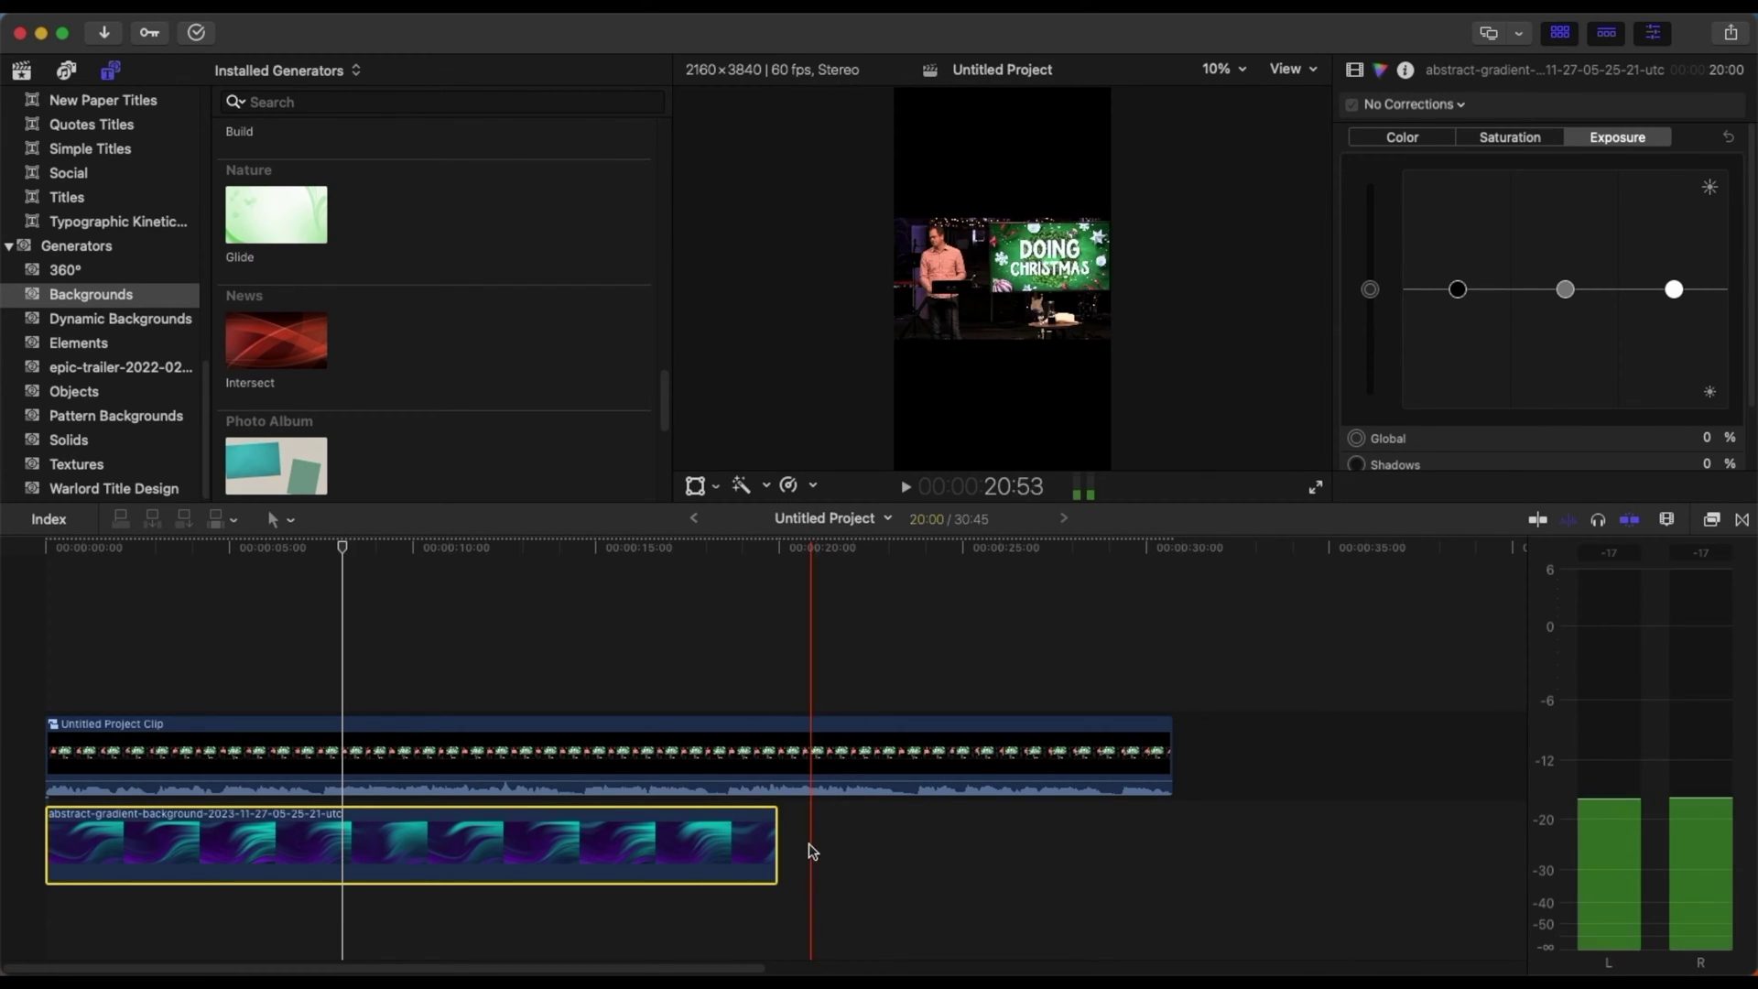
{"action": "left_click", "coordinate": [789, 856]}
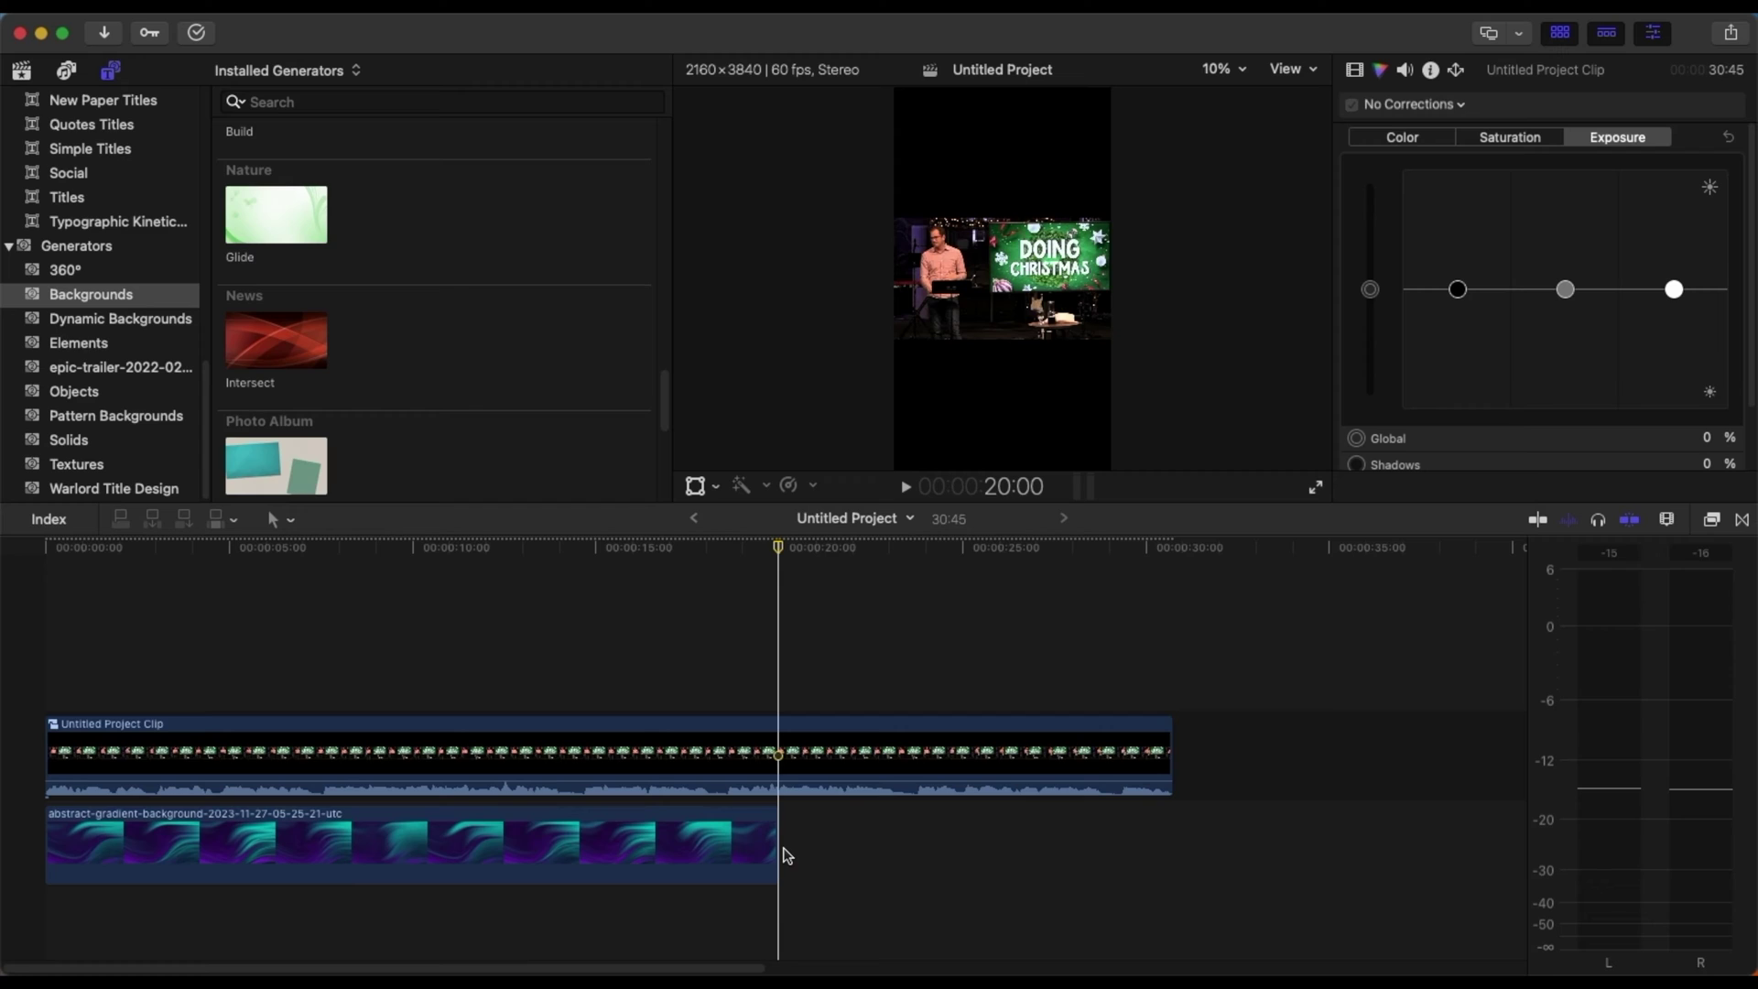
- Paste a second gradient at 20:00 and cut it off at 30:45
{"action": "key", "text": "super+v"}
{"action": "left_click", "coordinate": [1179, 666]}
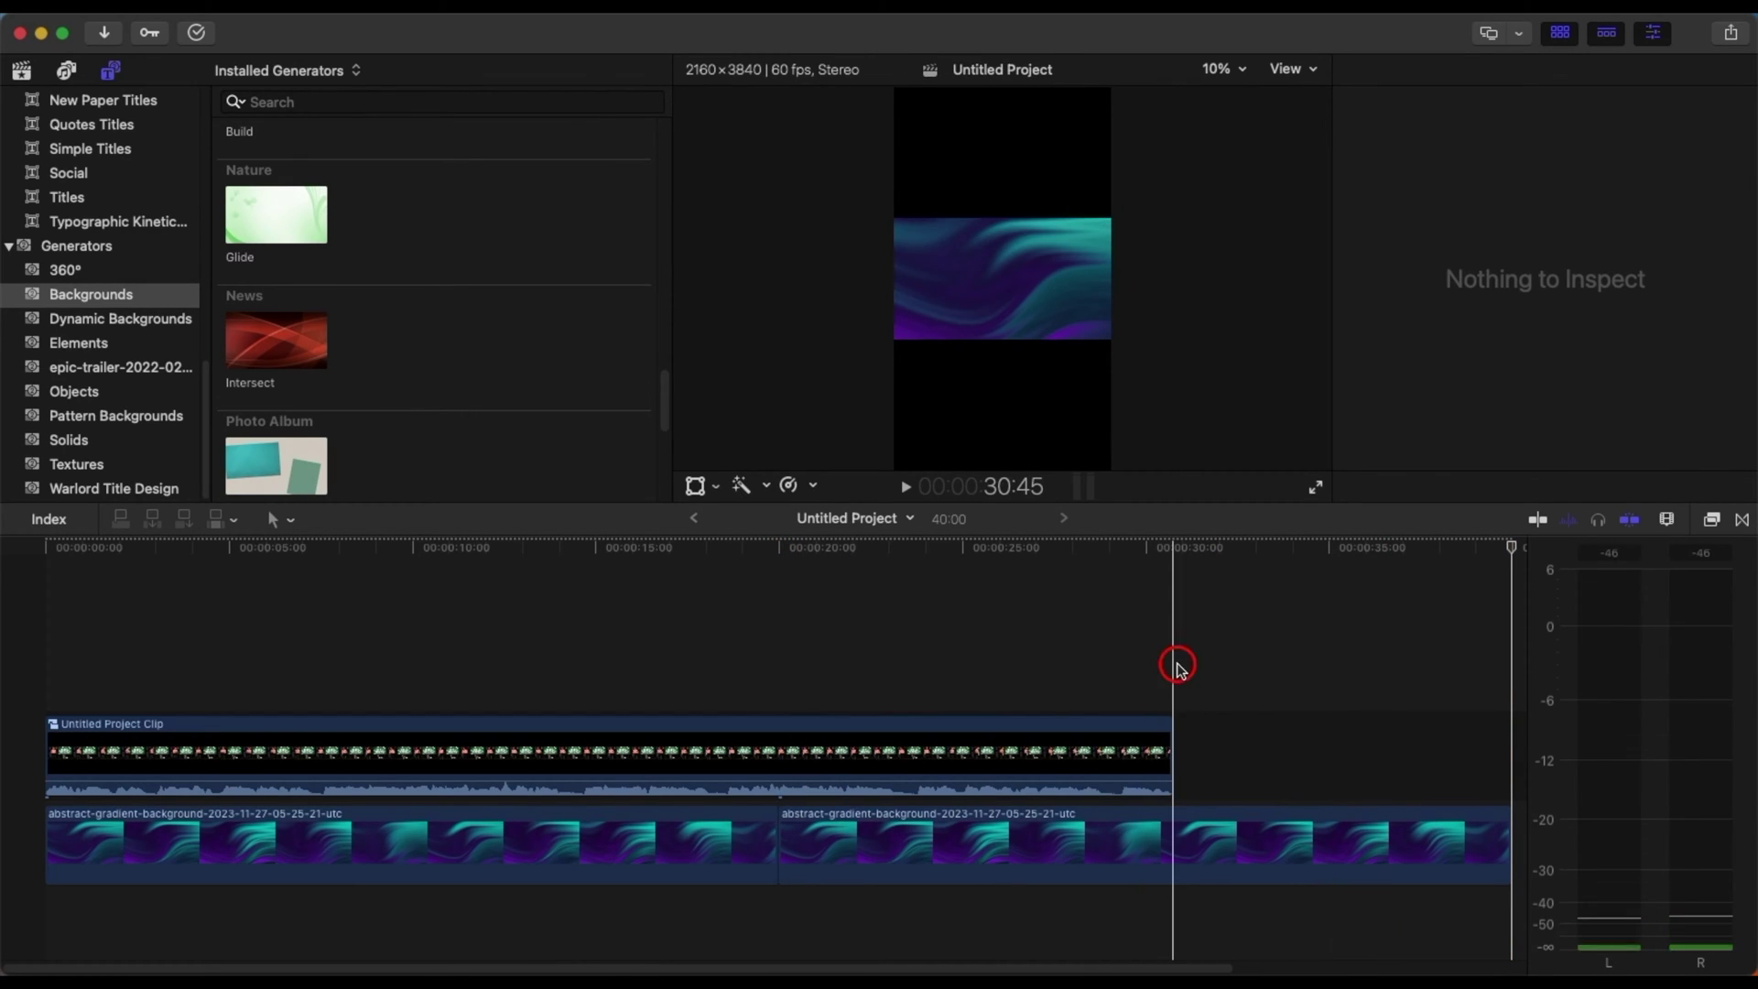
{"action": "left_click", "coordinate": [1175, 831]}
{"action": "key", "text": "super+b"}
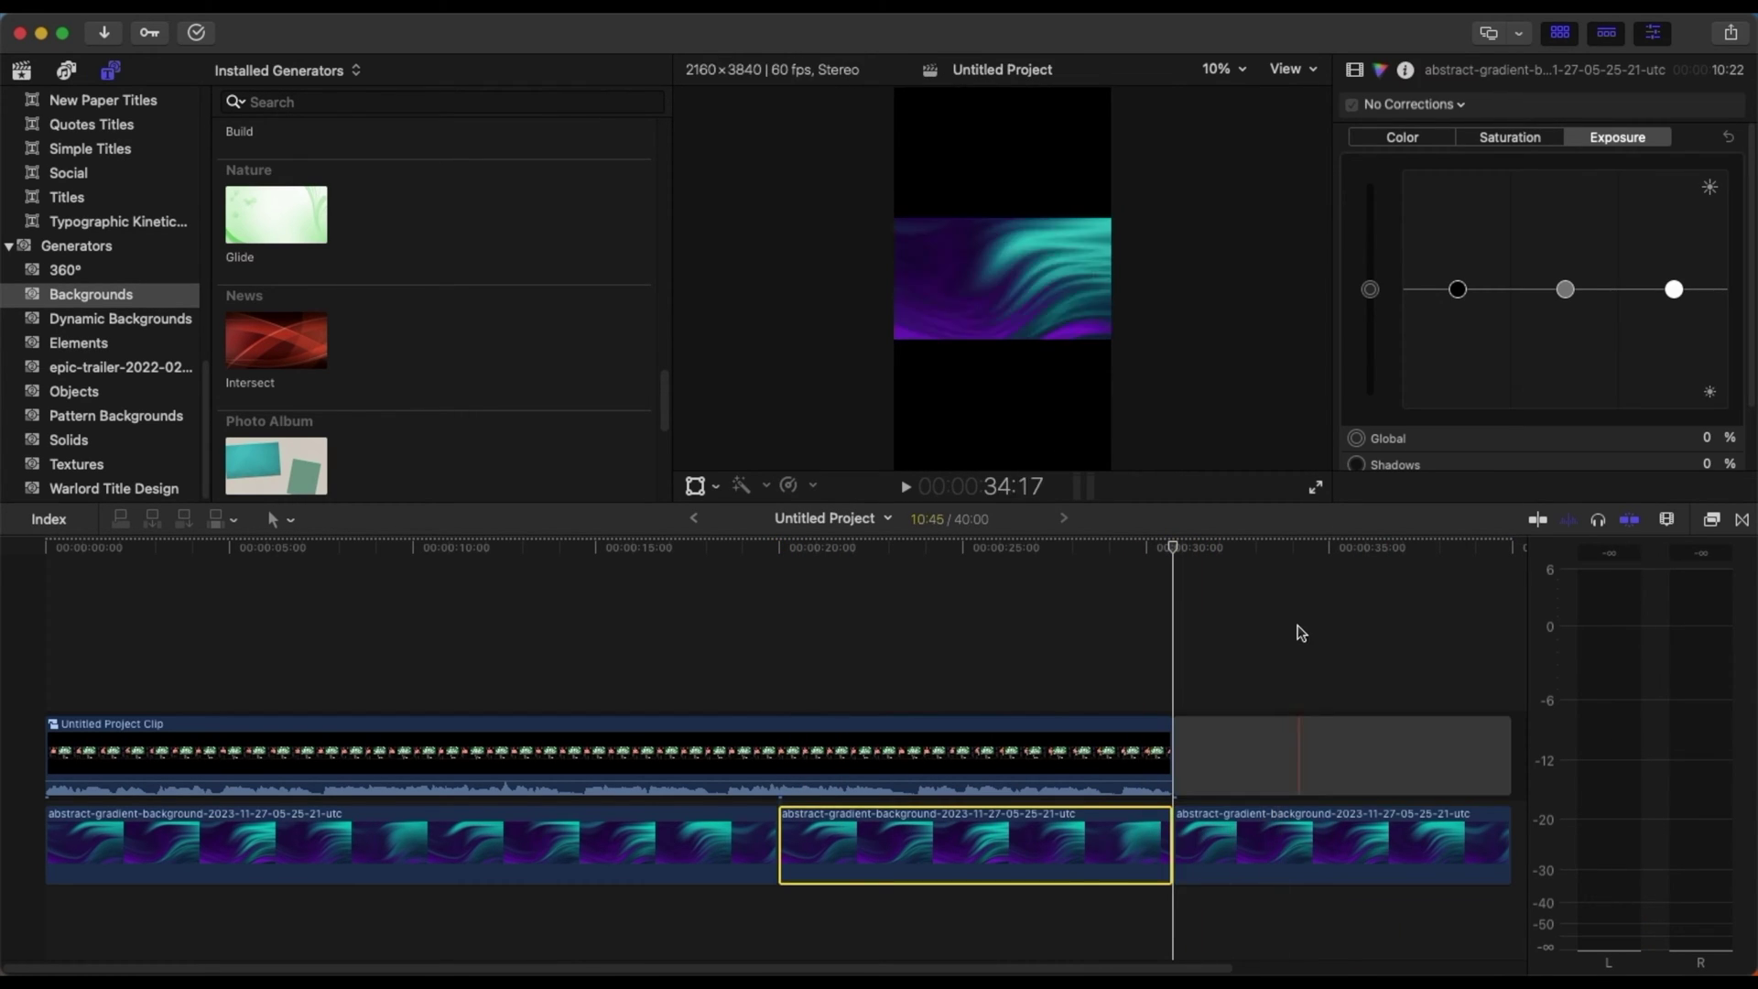
{"action": "left_click_drag", "start_coordinate": [1295, 628], "coordinate": [1343, 906]}
{"action": "key", "text": "Delete"}
- Combine the two gradient clips into one compound clip
{"action": "left_click", "coordinate": [475, 608]}
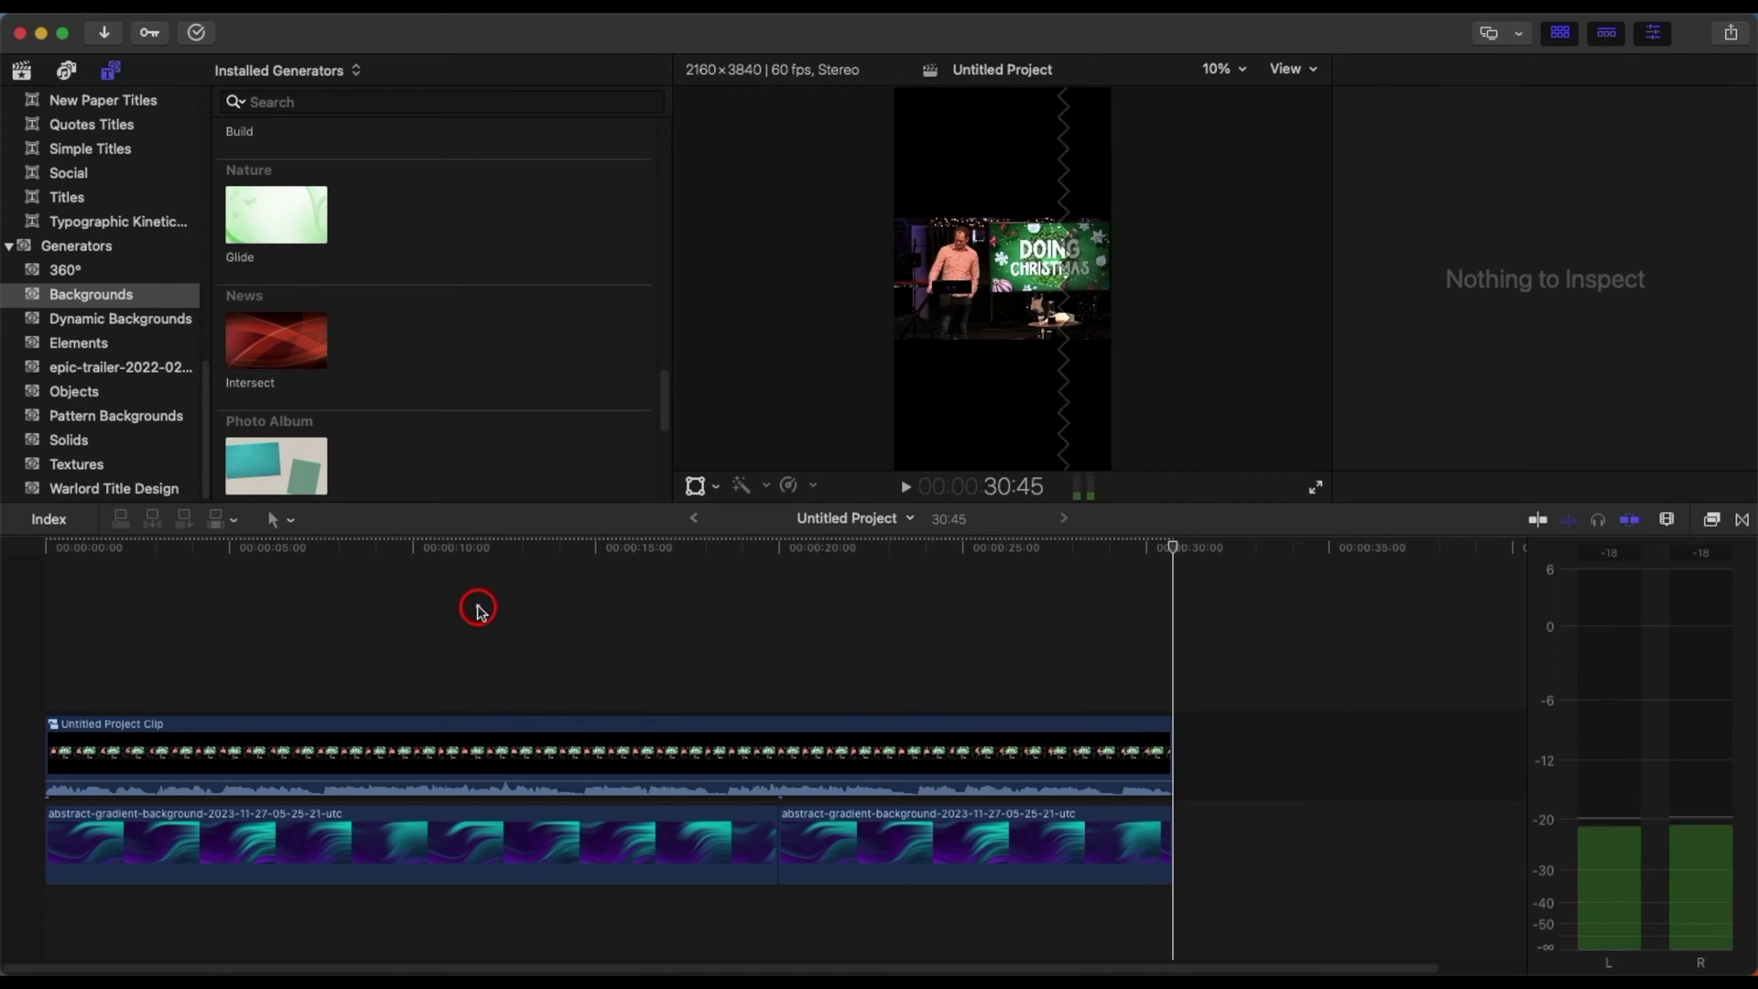
{"action": "left_click_drag", "start_coordinate": [699, 934], "coordinate": [919, 846]}
{"action": "right_click", "coordinate": [919, 846]}
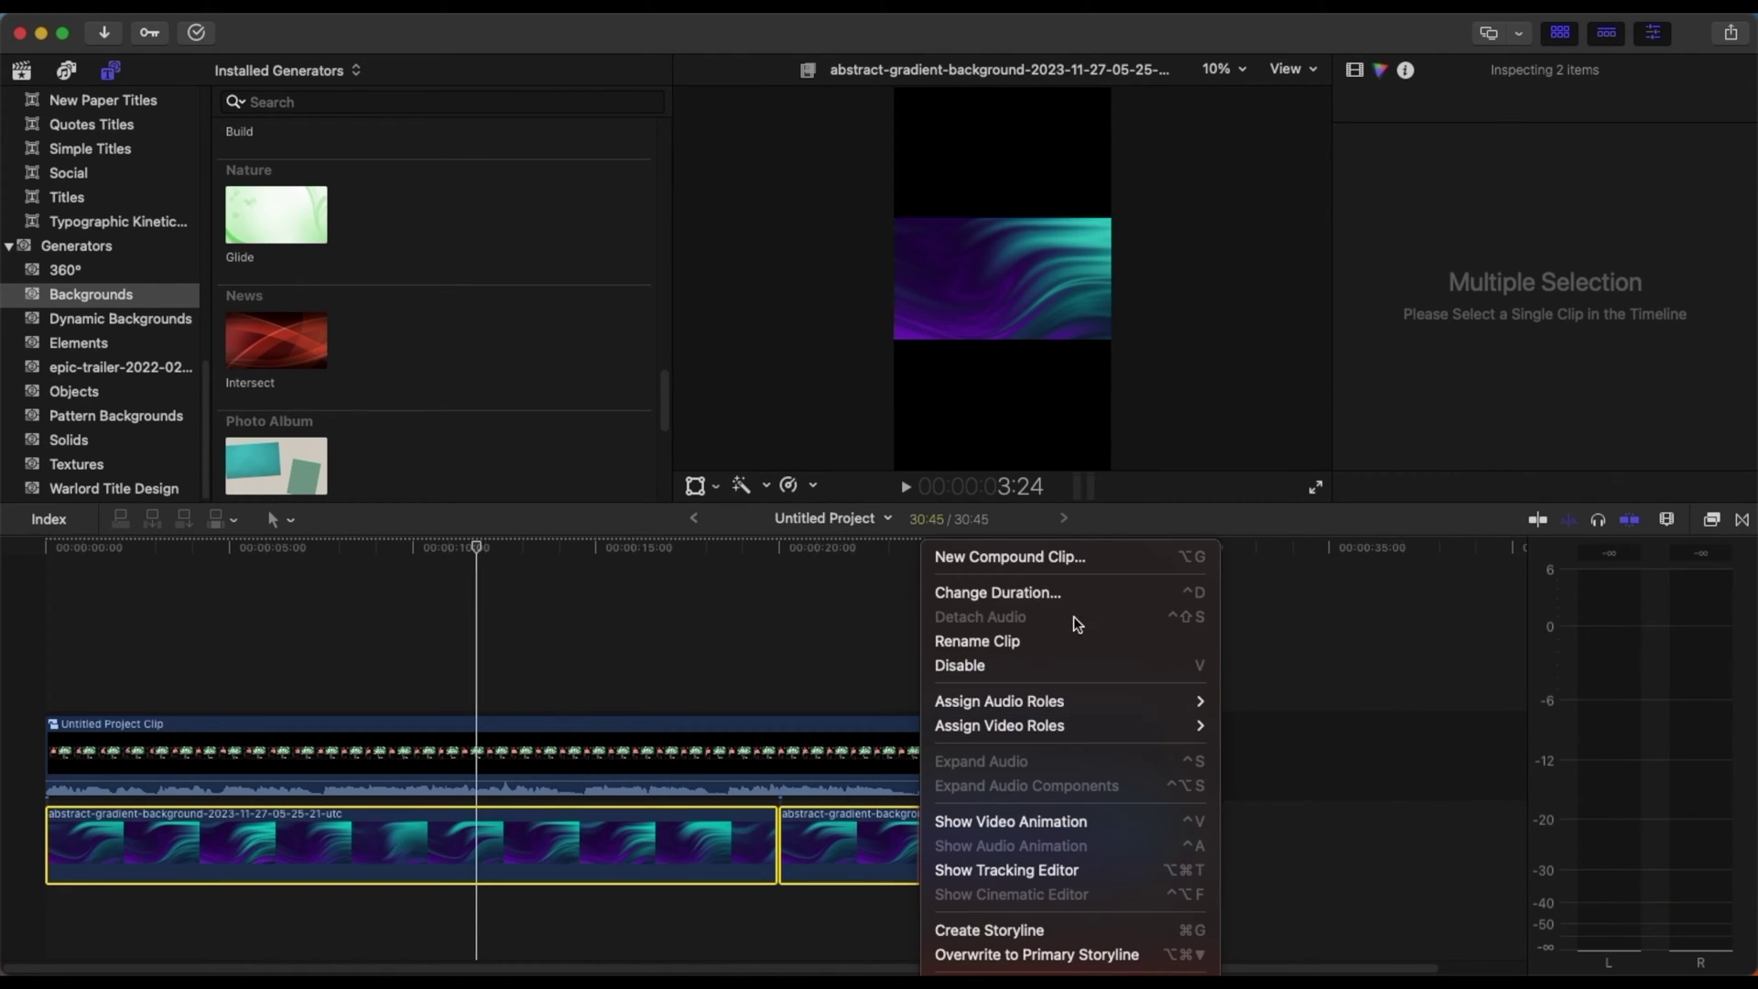
{"action": "left_click", "coordinate": [1080, 560]}
{"action": "left_click", "coordinate": [1114, 666]}
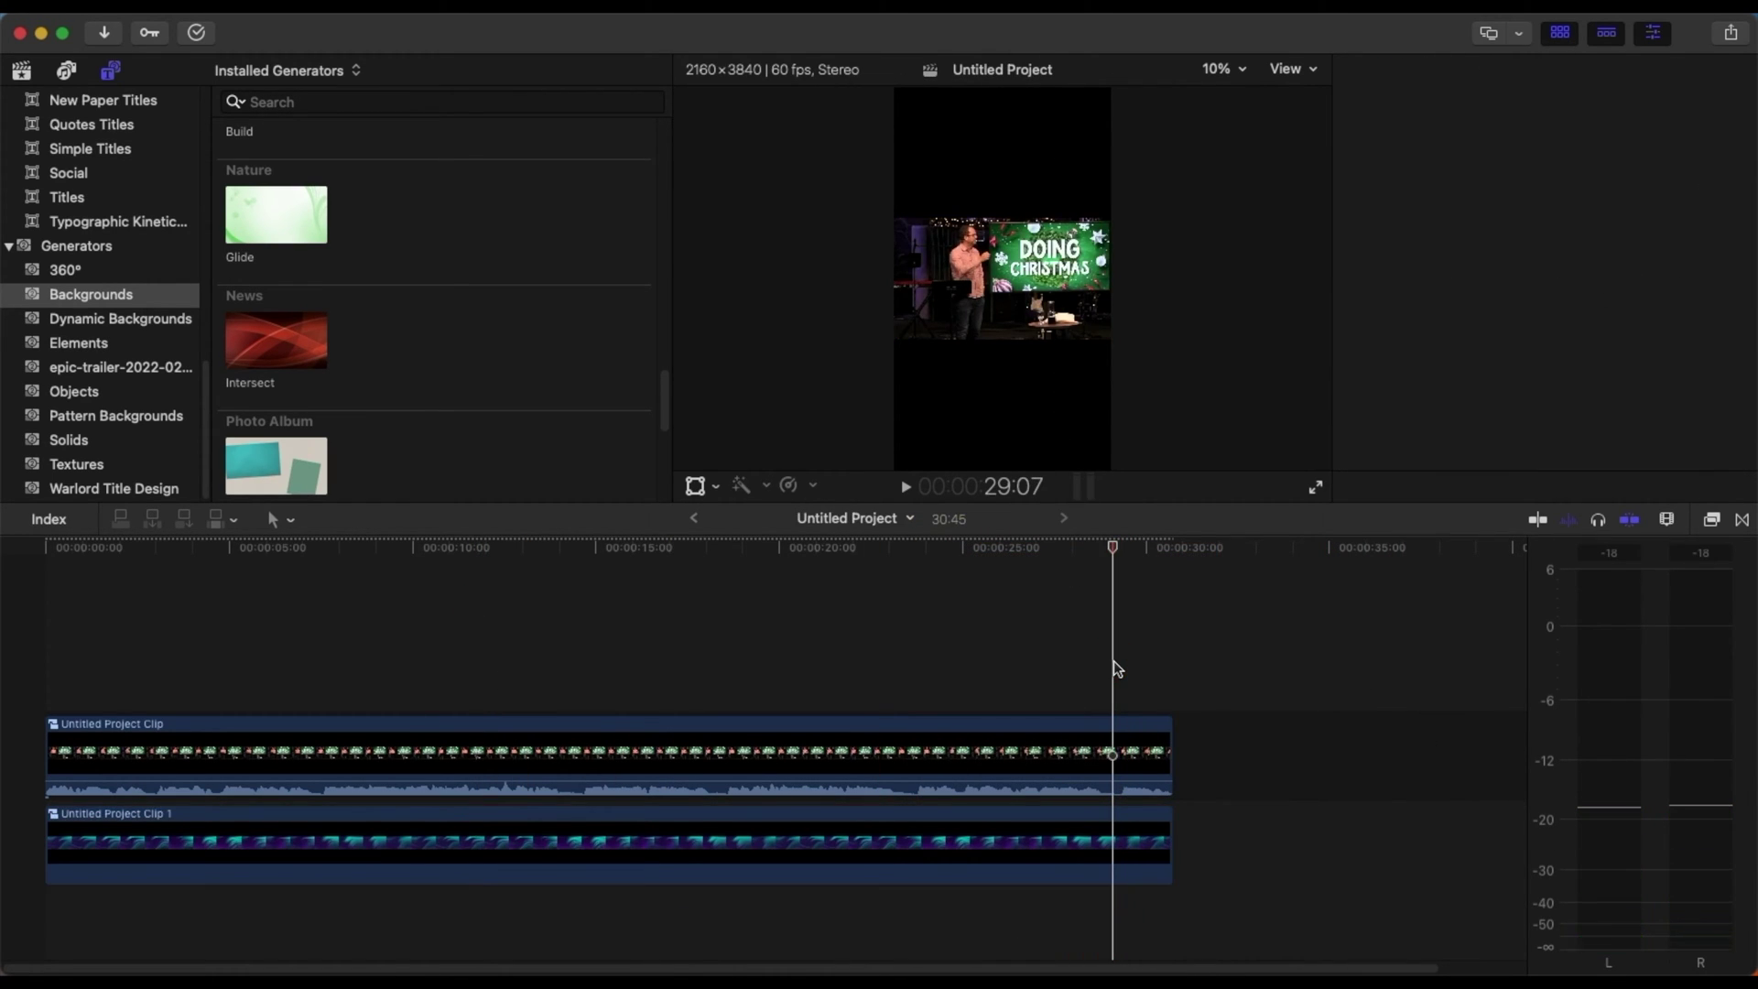
- Rotate and scale the gradient background, settling upright at about 343%
{"action": "left_click", "coordinate": [1091, 840]}
{"action": "left_click", "coordinate": [695, 486]}
{"action": "left_click_drag", "start_coordinate": [1089, 277], "coordinate": [1018, 403]}
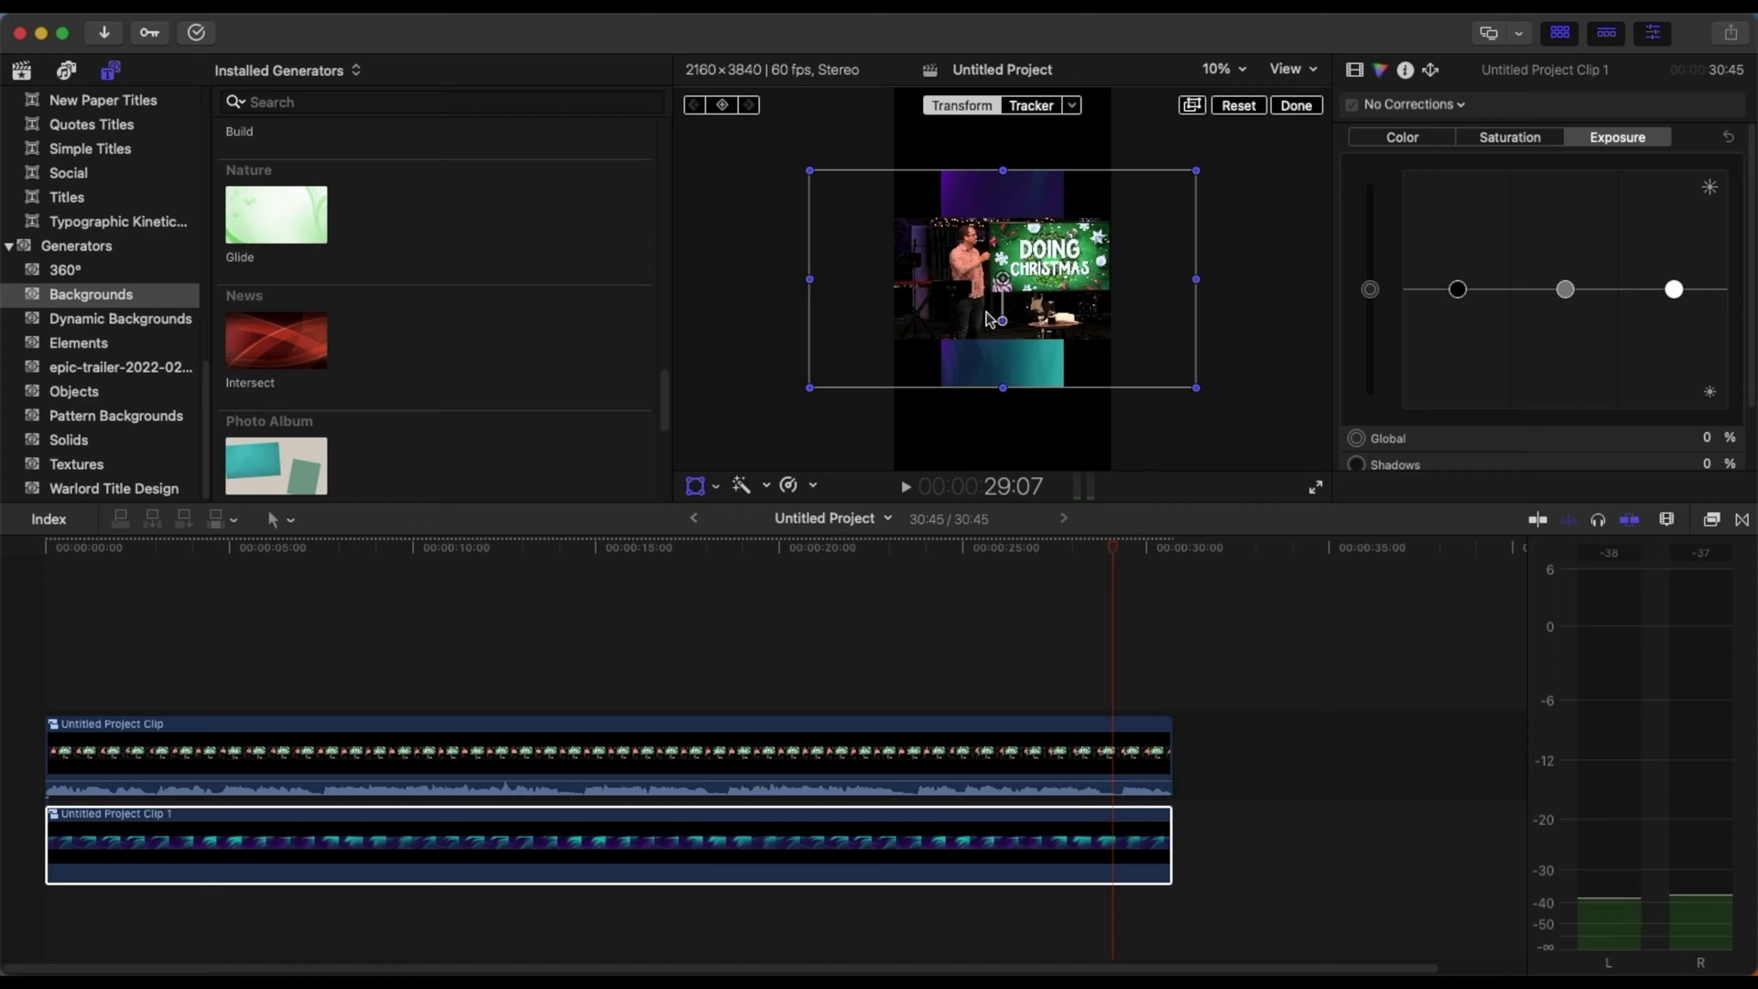
{"action": "left_click_drag", "start_coordinate": [999, 322], "coordinate": [1121, 279]}
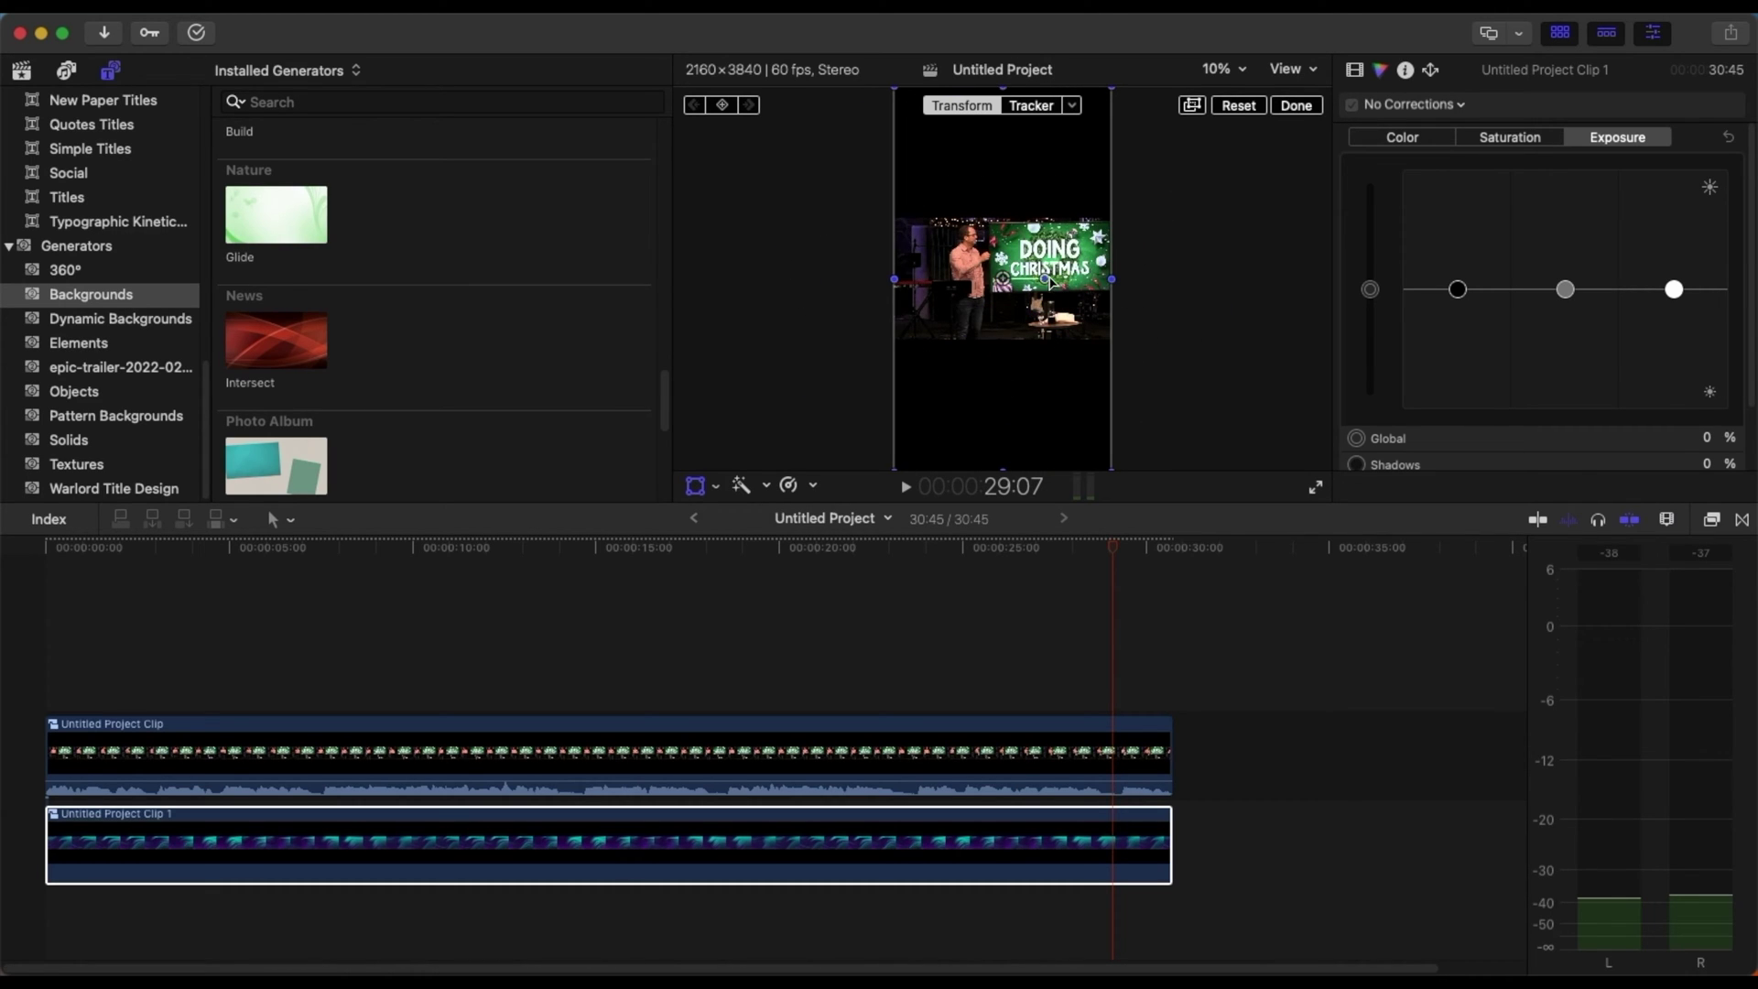
{"action": "left_click_drag", "start_coordinate": [1050, 283], "coordinate": [1002, 322]}
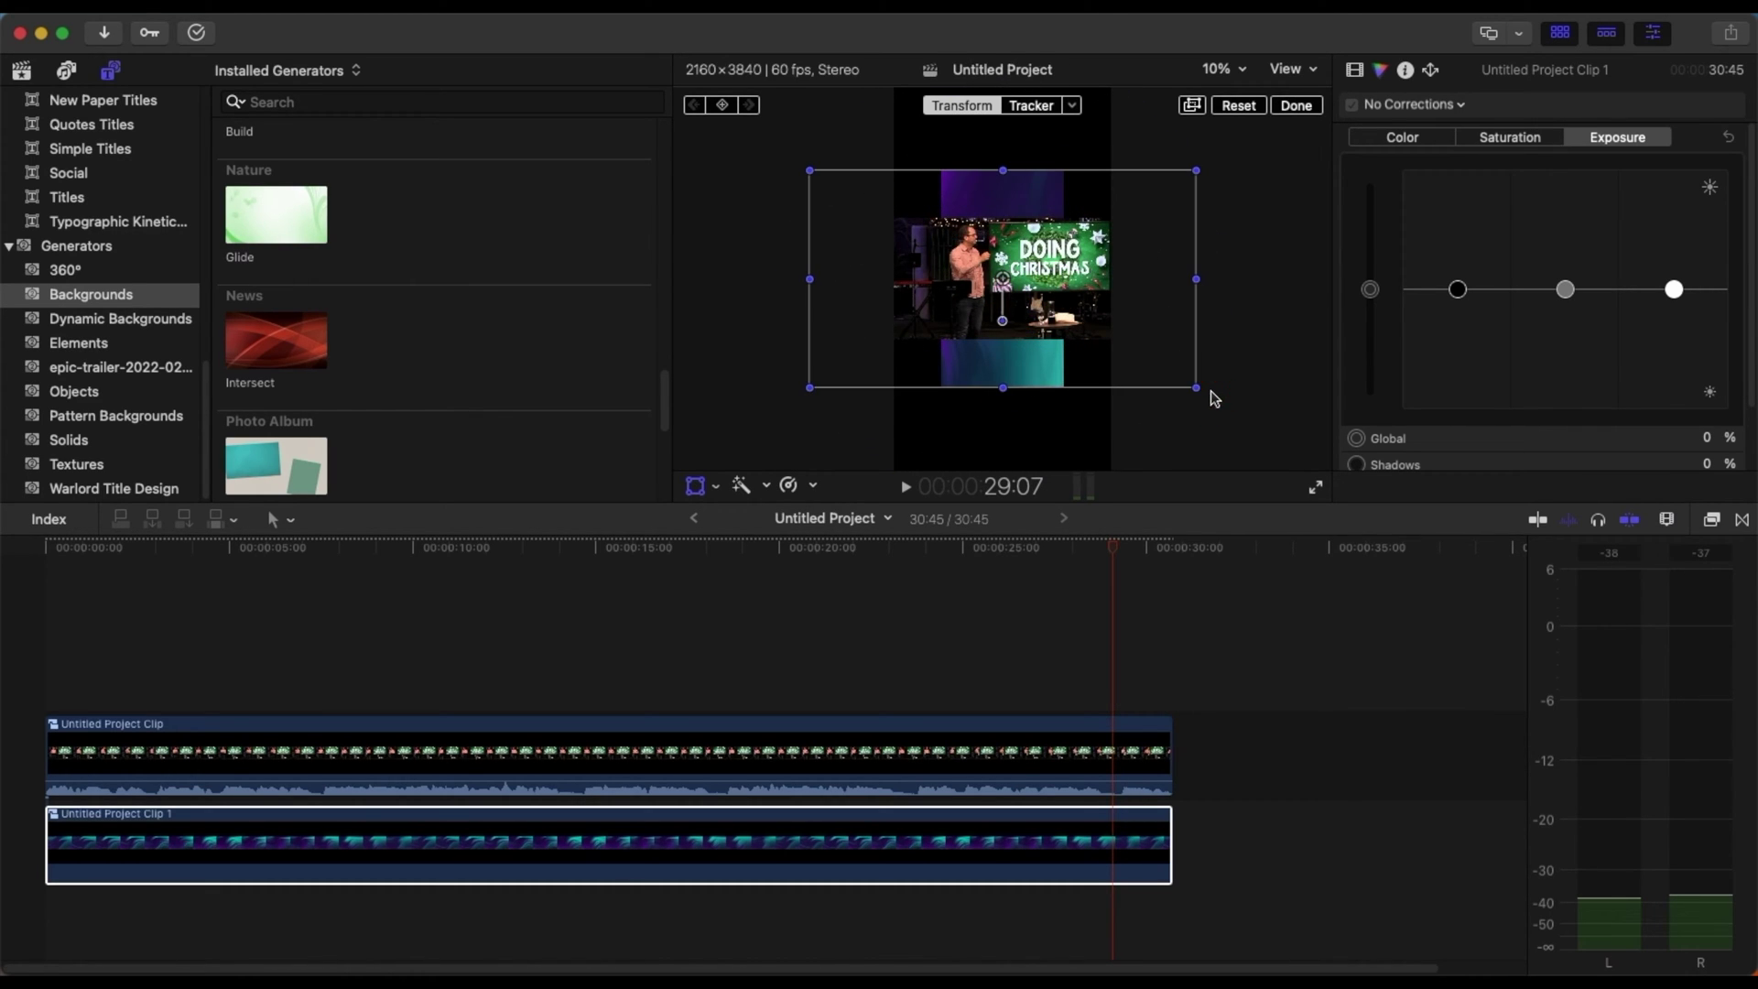
{"action": "mouse_move", "coordinate": [1200, 387]}
{"action": "left_mouse_down"}
{"action": "mouse_move", "coordinate": [1315, 462]}
{"action": "mouse_move", "coordinate": [1222, 401]}
{"action": "left_mouse_up"}
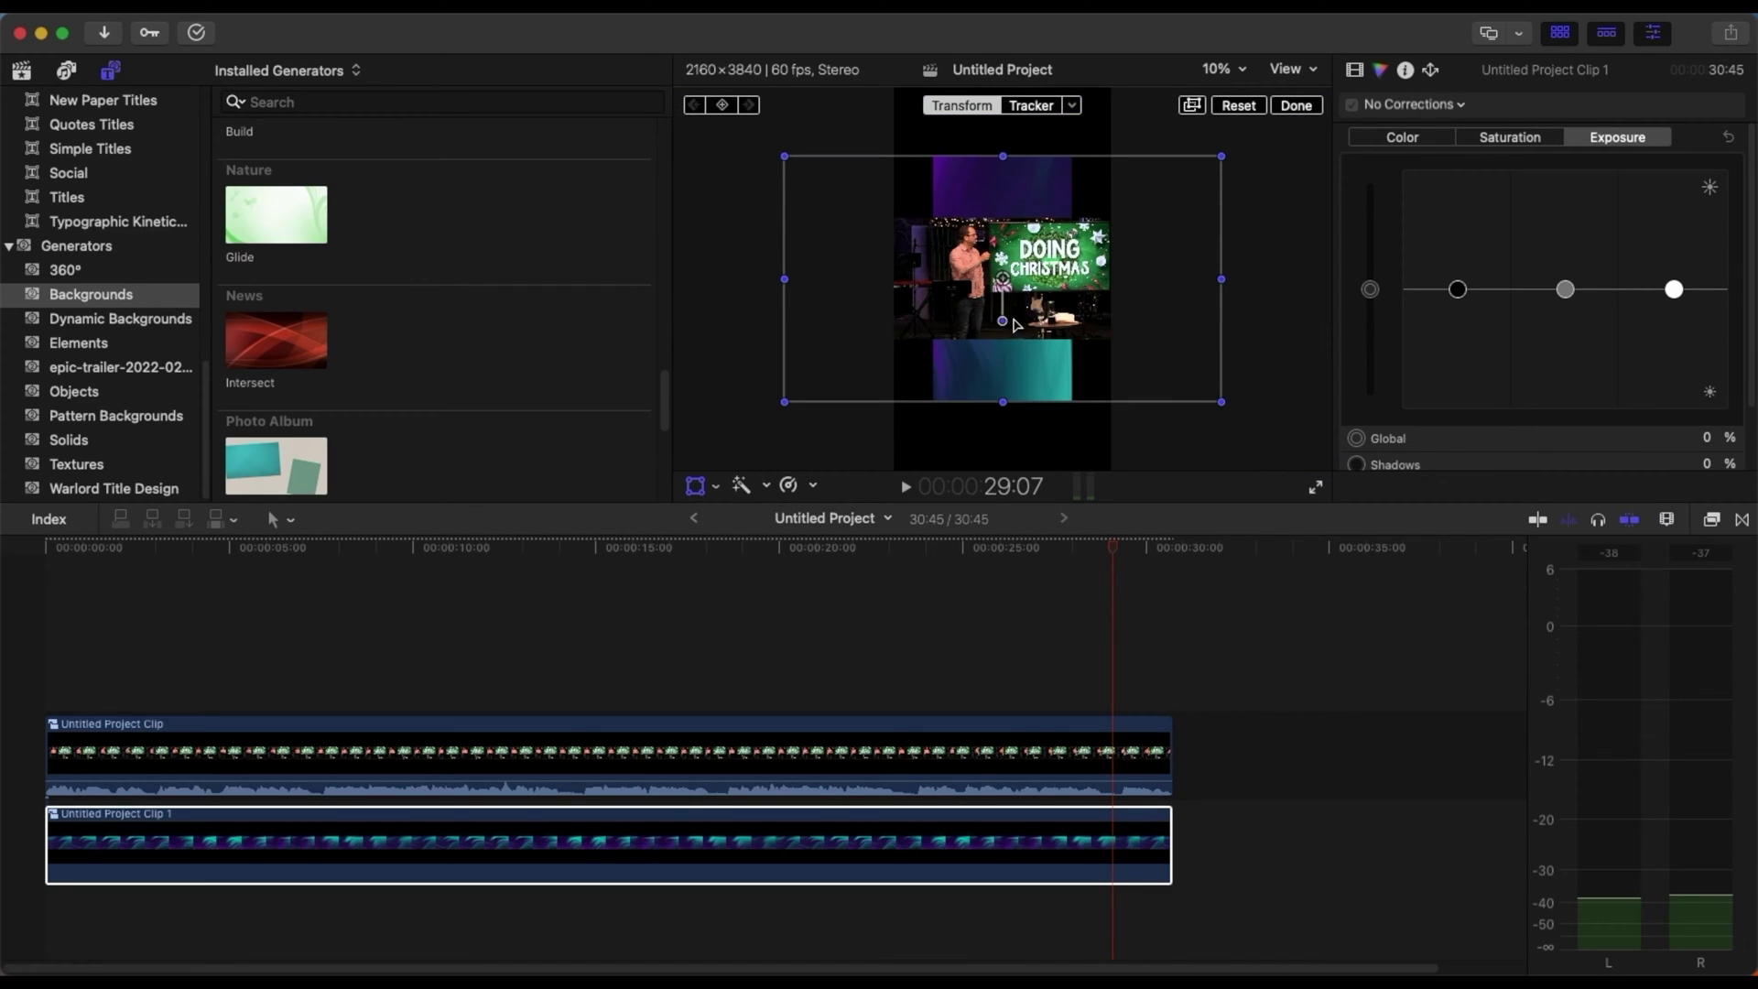
{"action": "left_click_drag", "start_coordinate": [1004, 321], "coordinate": [1047, 279]}
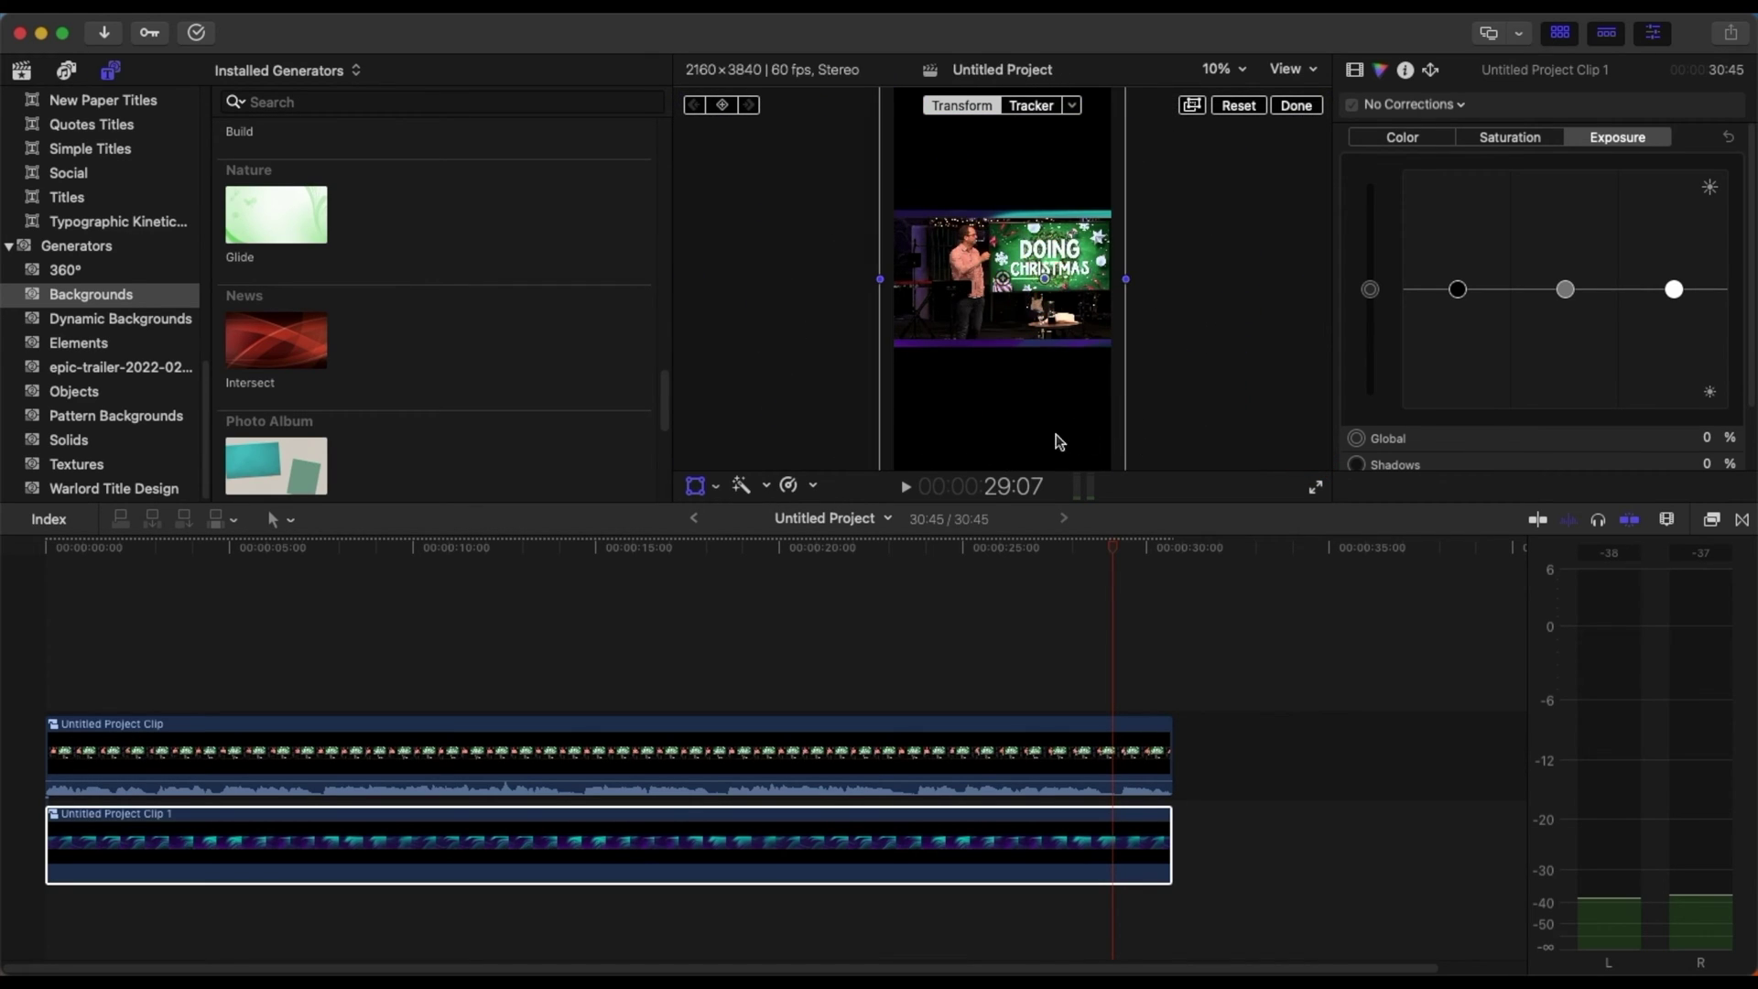
{"action": "mouse_move", "coordinate": [1063, 392]}
{"action": "left_mouse_down"}
{"action": "mouse_move", "coordinate": [1165, 503]}
{"action": "mouse_move", "coordinate": [1484, 683]}
{"action": "mouse_move", "coordinate": [1118, 385]}
{"action": "mouse_move", "coordinate": [1081, 379]}
{"action": "left_mouse_up"}
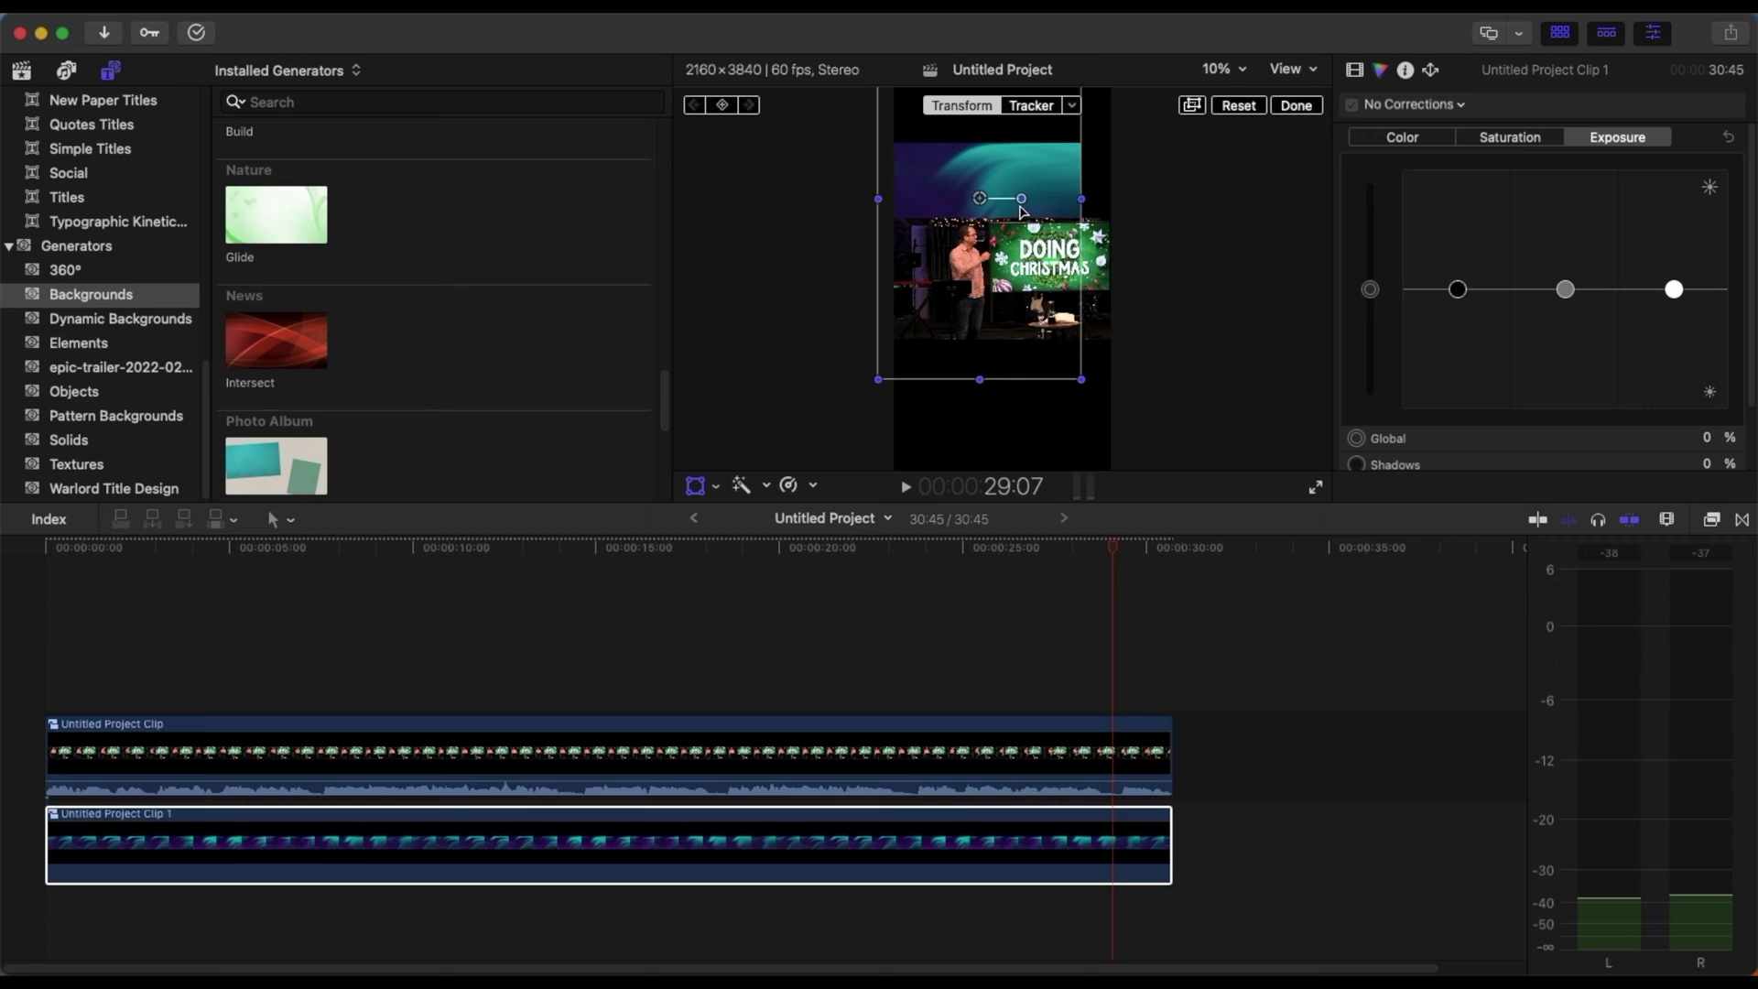
- Reposition and resize the gradient so it fills the vertical frame
{"action": "mouse_move", "coordinate": [1022, 210]}
{"action": "left_mouse_down"}
{"action": "mouse_move", "coordinate": [1062, 179]}
{"action": "mouse_move", "coordinate": [1030, 196]}
{"action": "left_mouse_up"}
{"action": "mouse_move", "coordinate": [979, 275]}
{"action": "left_mouse_down"}
{"action": "mouse_move", "coordinate": [1126, 303]}
{"action": "mouse_move", "coordinate": [714, 130]}
{"action": "mouse_move", "coordinate": [997, 278]}
{"action": "left_mouse_up"}
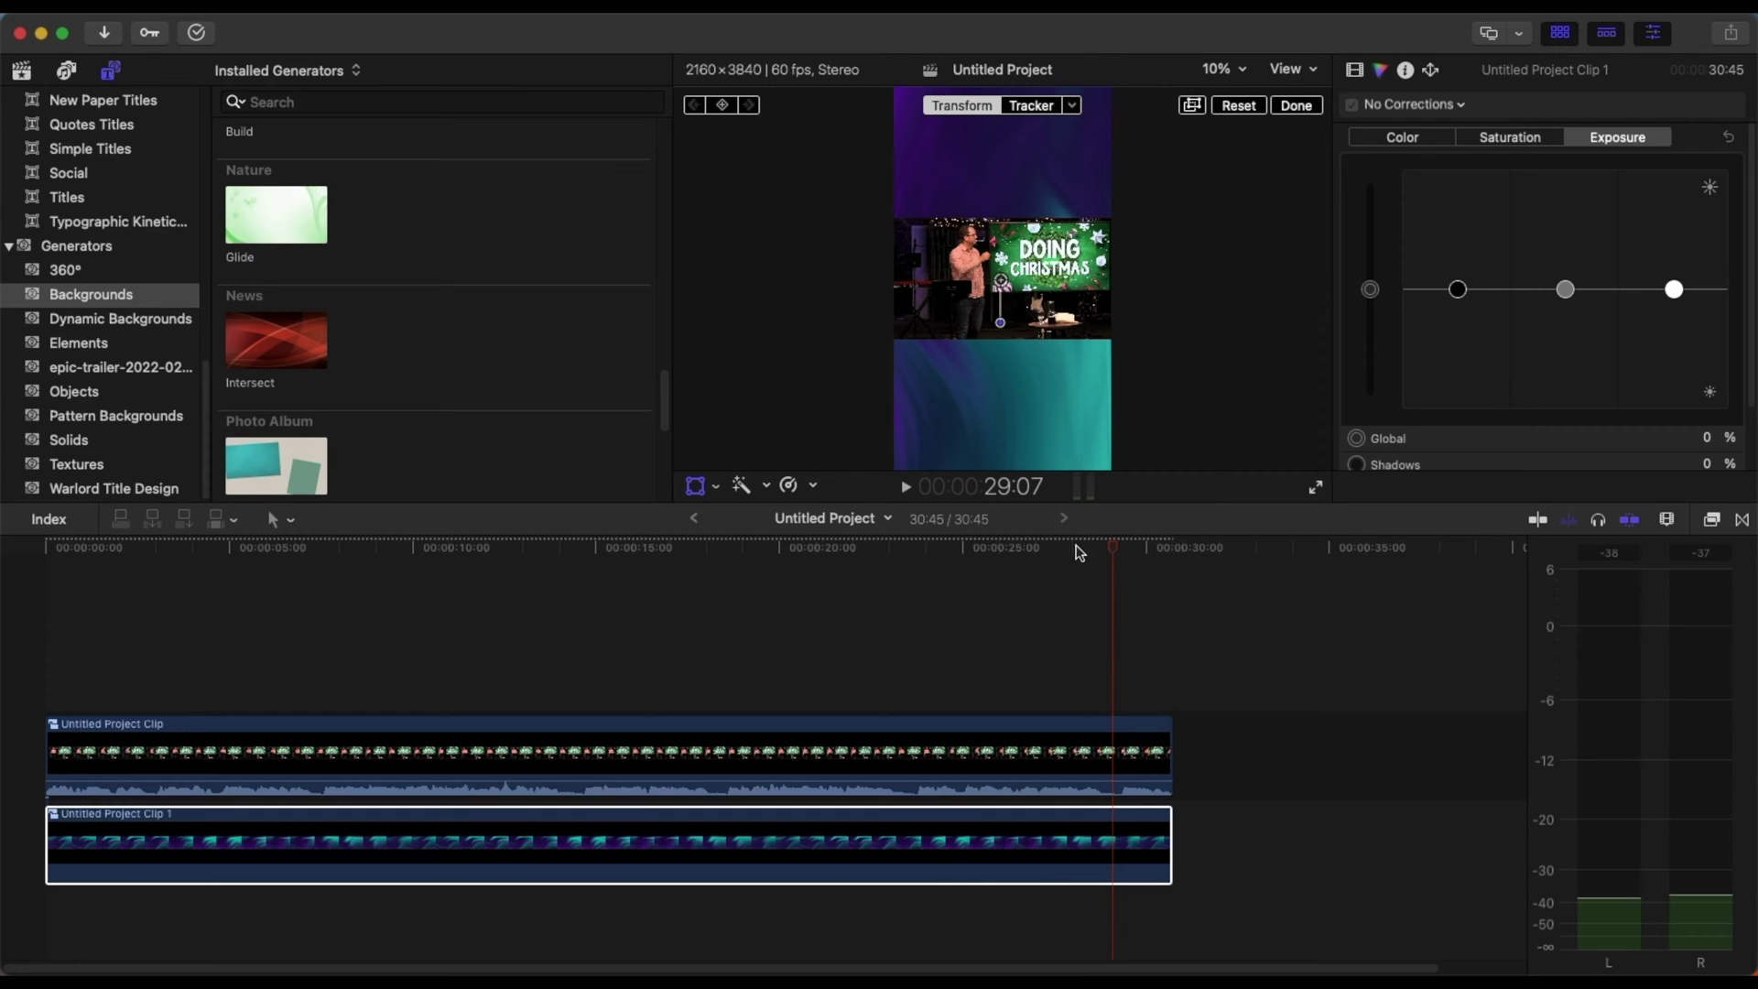
{"action": "left_click_drag", "start_coordinate": [1030, 408], "coordinate": [856, 240]}
{"action": "left_click_drag", "start_coordinate": [771, 193], "coordinate": [928, 148]}
{"action": "left_click_drag", "start_coordinate": [1038, 209], "coordinate": [1097, 367]}
{"action": "mouse_move", "coordinate": [984, 167]}
{"action": "left_mouse_down"}
{"action": "mouse_move", "coordinate": [998, 151]}
{"action": "mouse_move", "coordinate": [1005, 164]}
{"action": "left_mouse_up"}
- Duplicate the gradient compound clip onto another lane and finish the transform
{"action": "left_click_drag", "start_coordinate": [668, 856], "coordinate": [158, 928]}
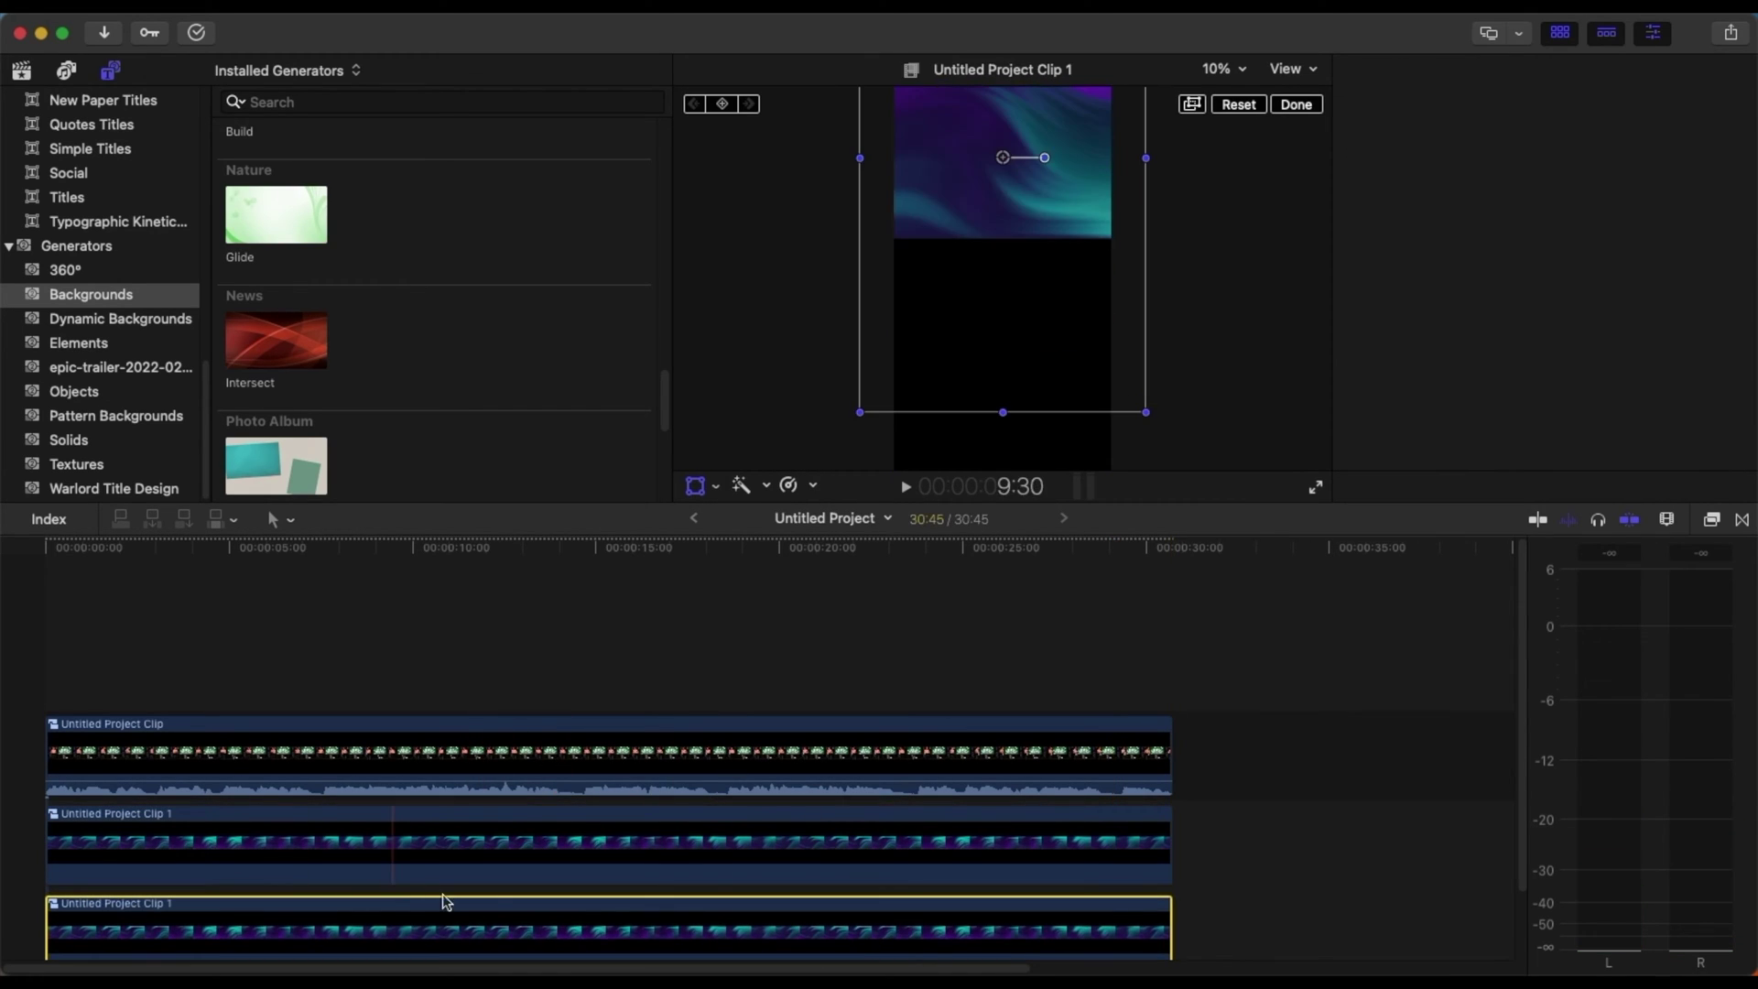
{"action": "left_click", "coordinate": [1295, 105]}
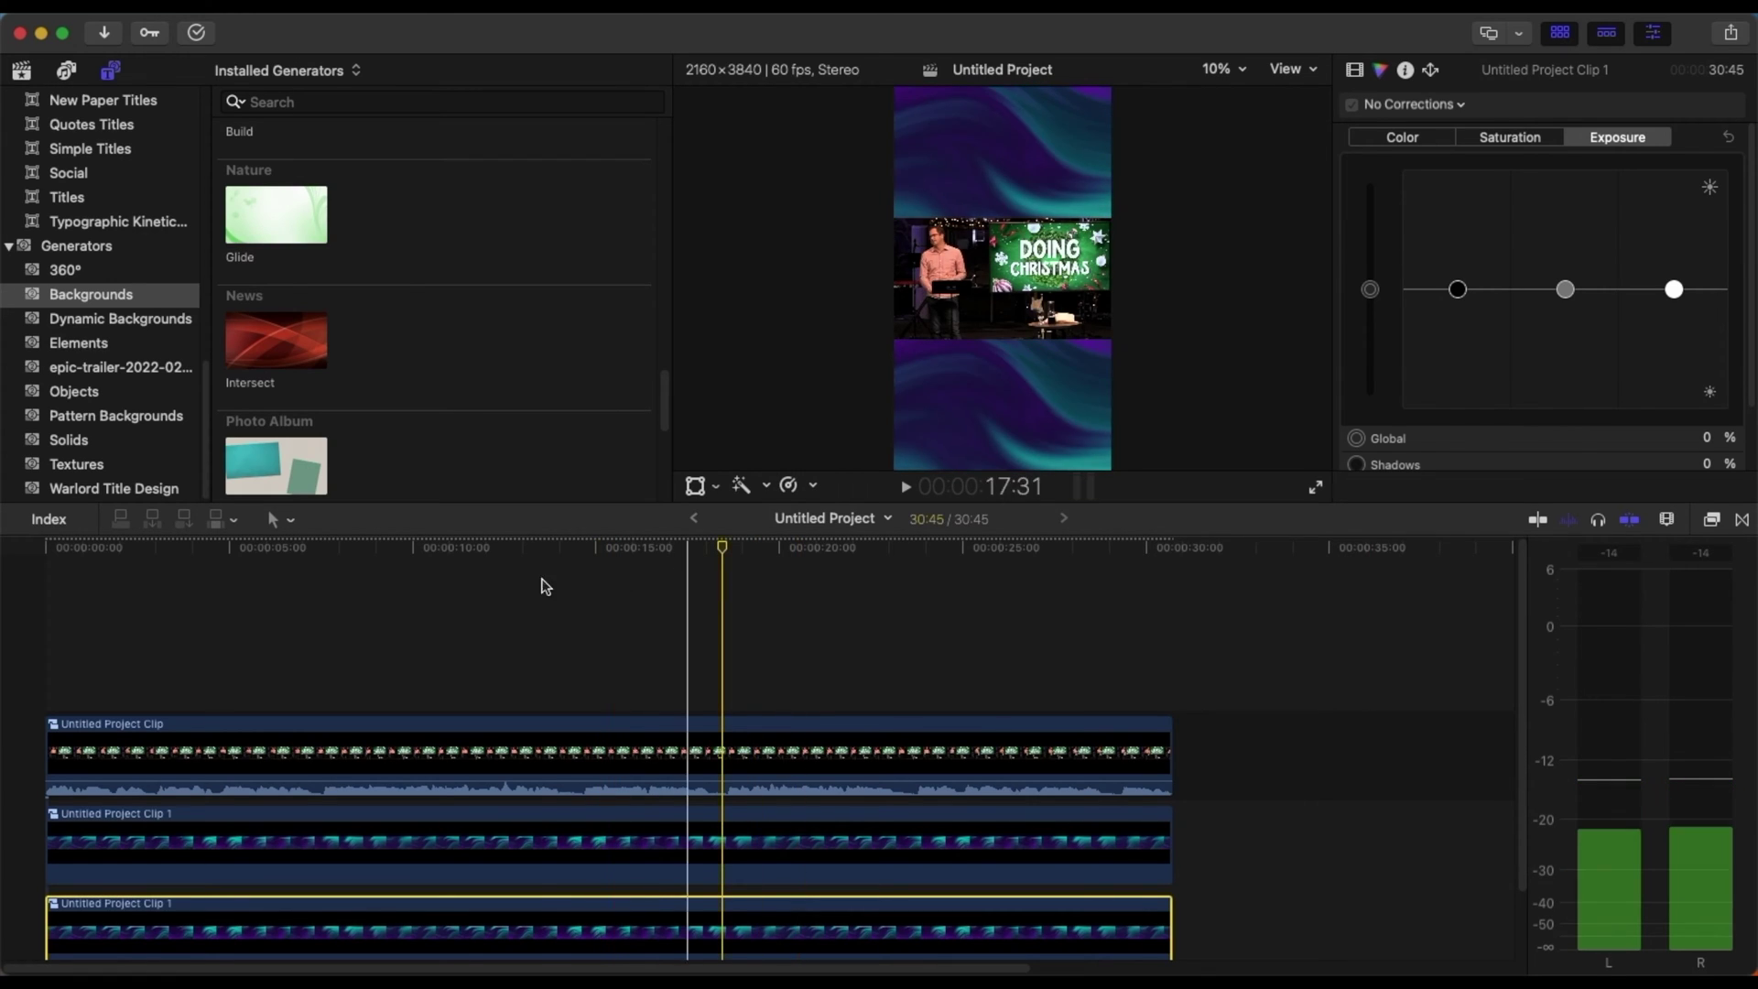
{"action": "left_click", "coordinate": [226, 590]}
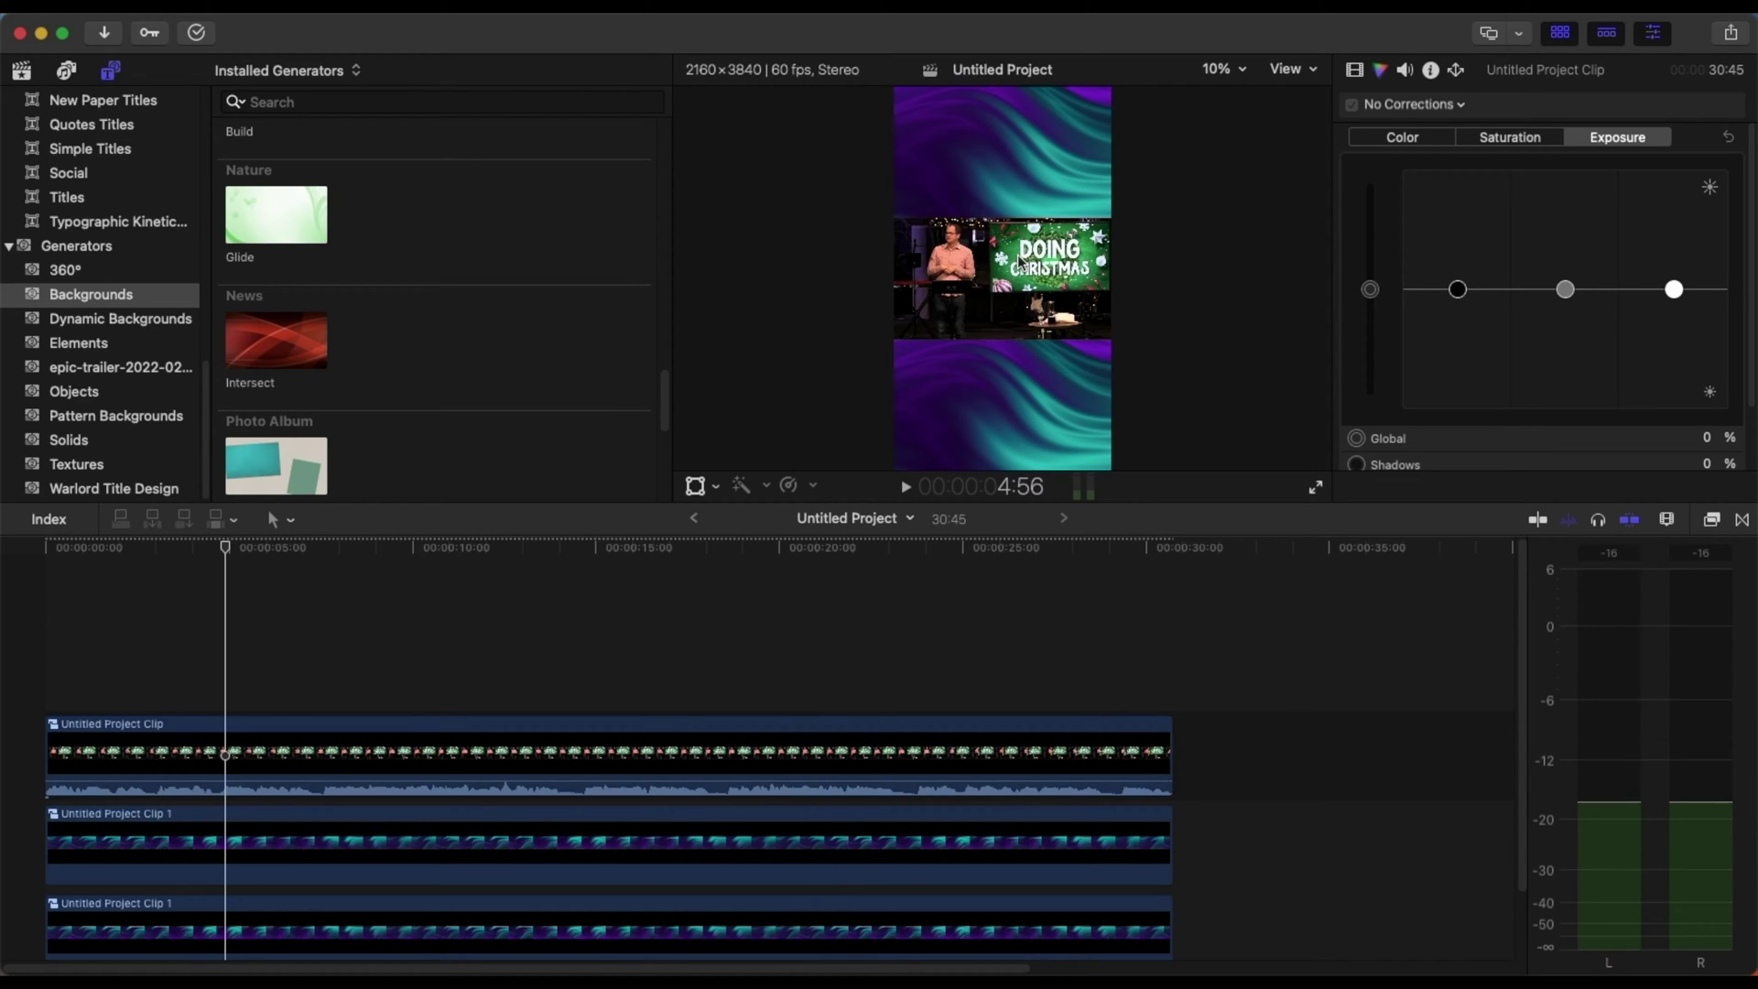
- Crop the sermon video's right side and top inward
{"action": "left_click", "coordinate": [714, 747]}
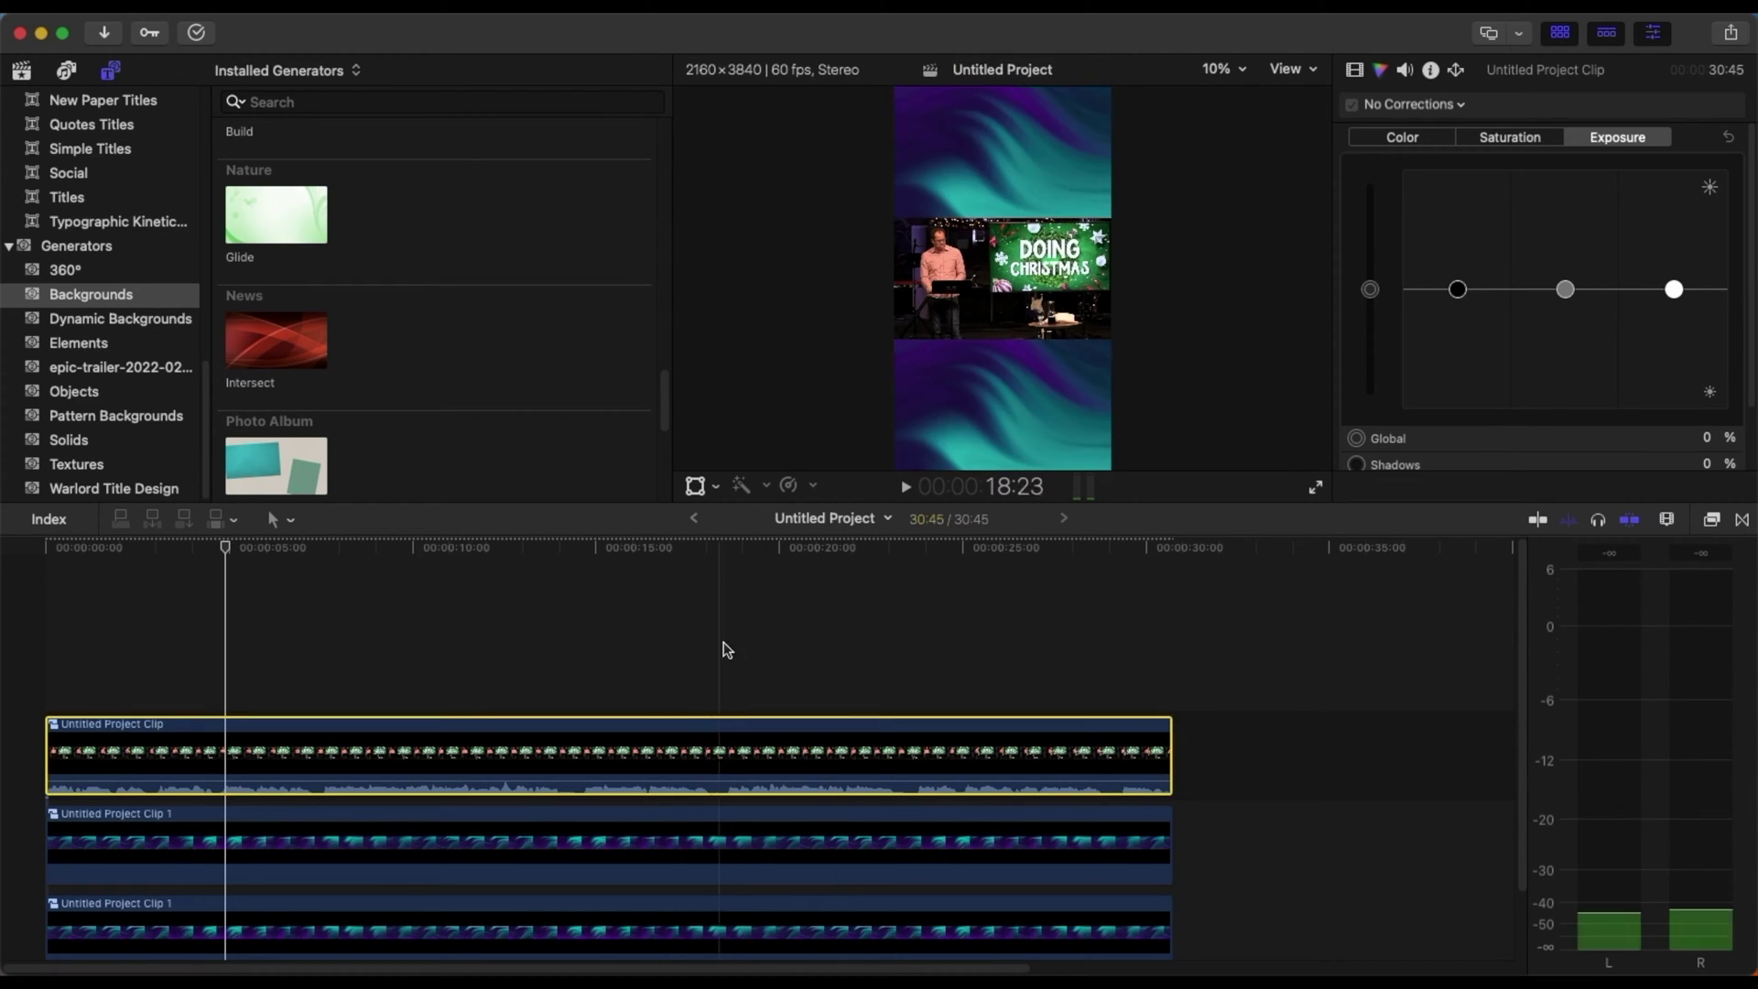
{"action": "left_click", "coordinate": [703, 487]}
{"action": "left_click", "coordinate": [715, 487]}
{"action": "left_click", "coordinate": [767, 536]}
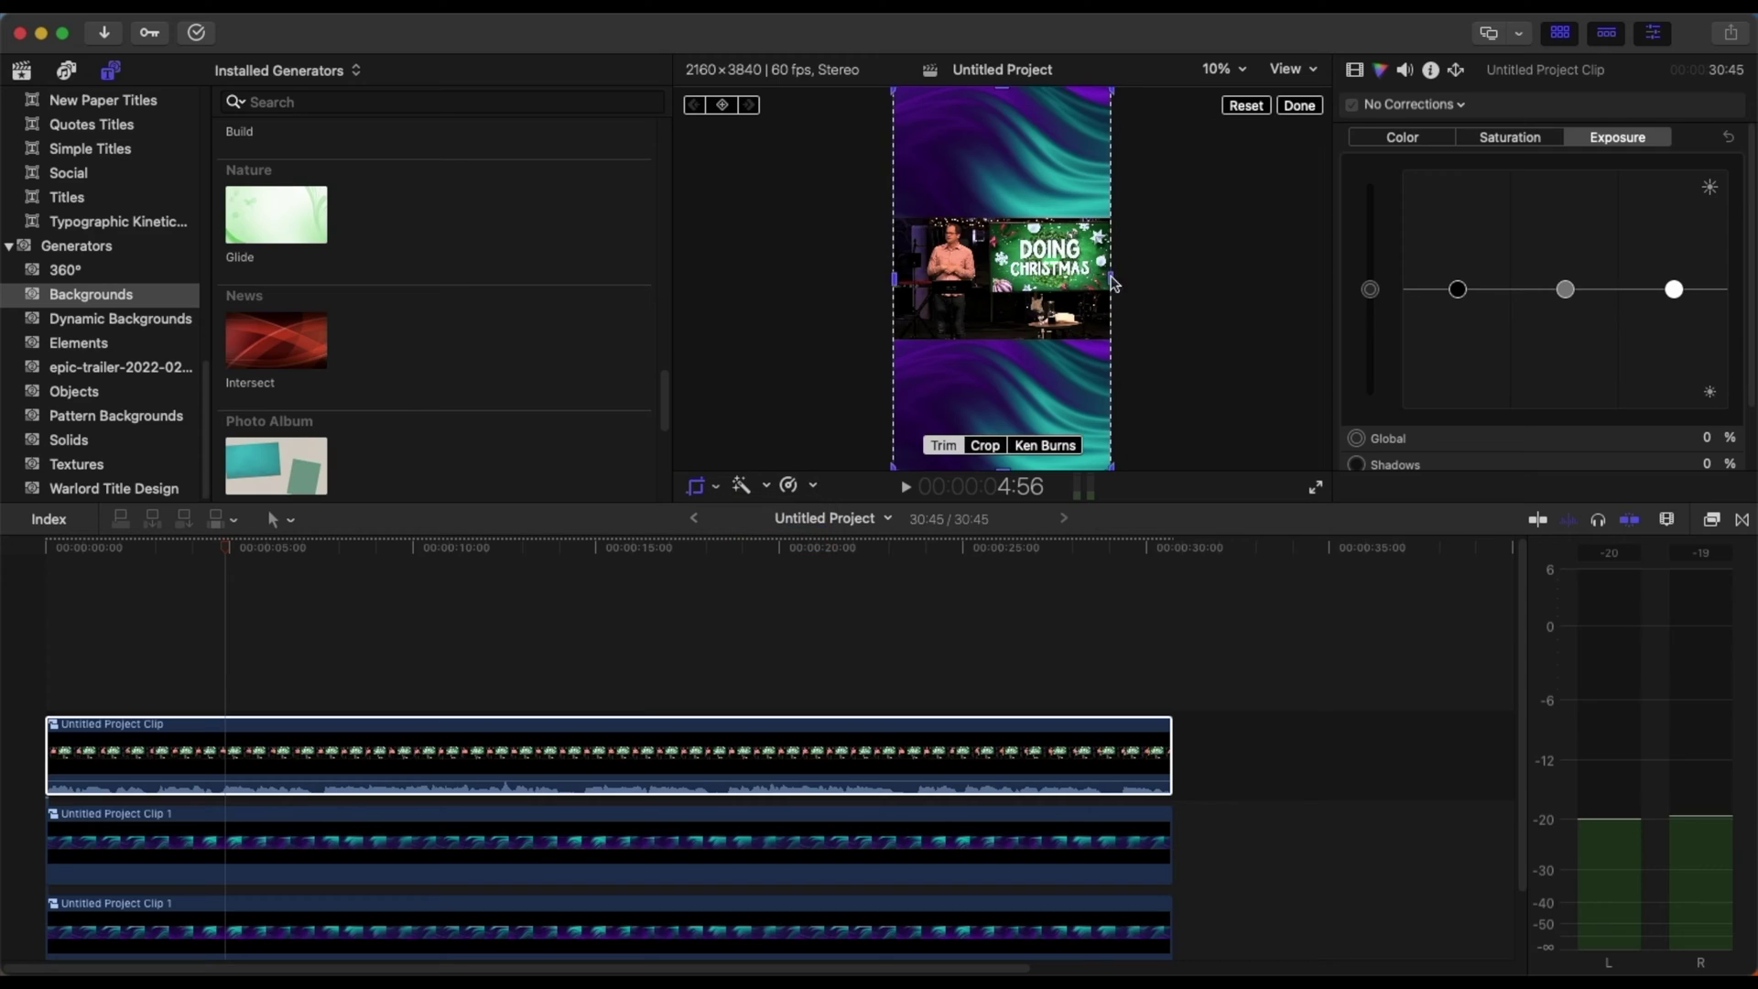
{"action": "left_click_drag", "start_coordinate": [1111, 279], "coordinate": [1004, 276]}
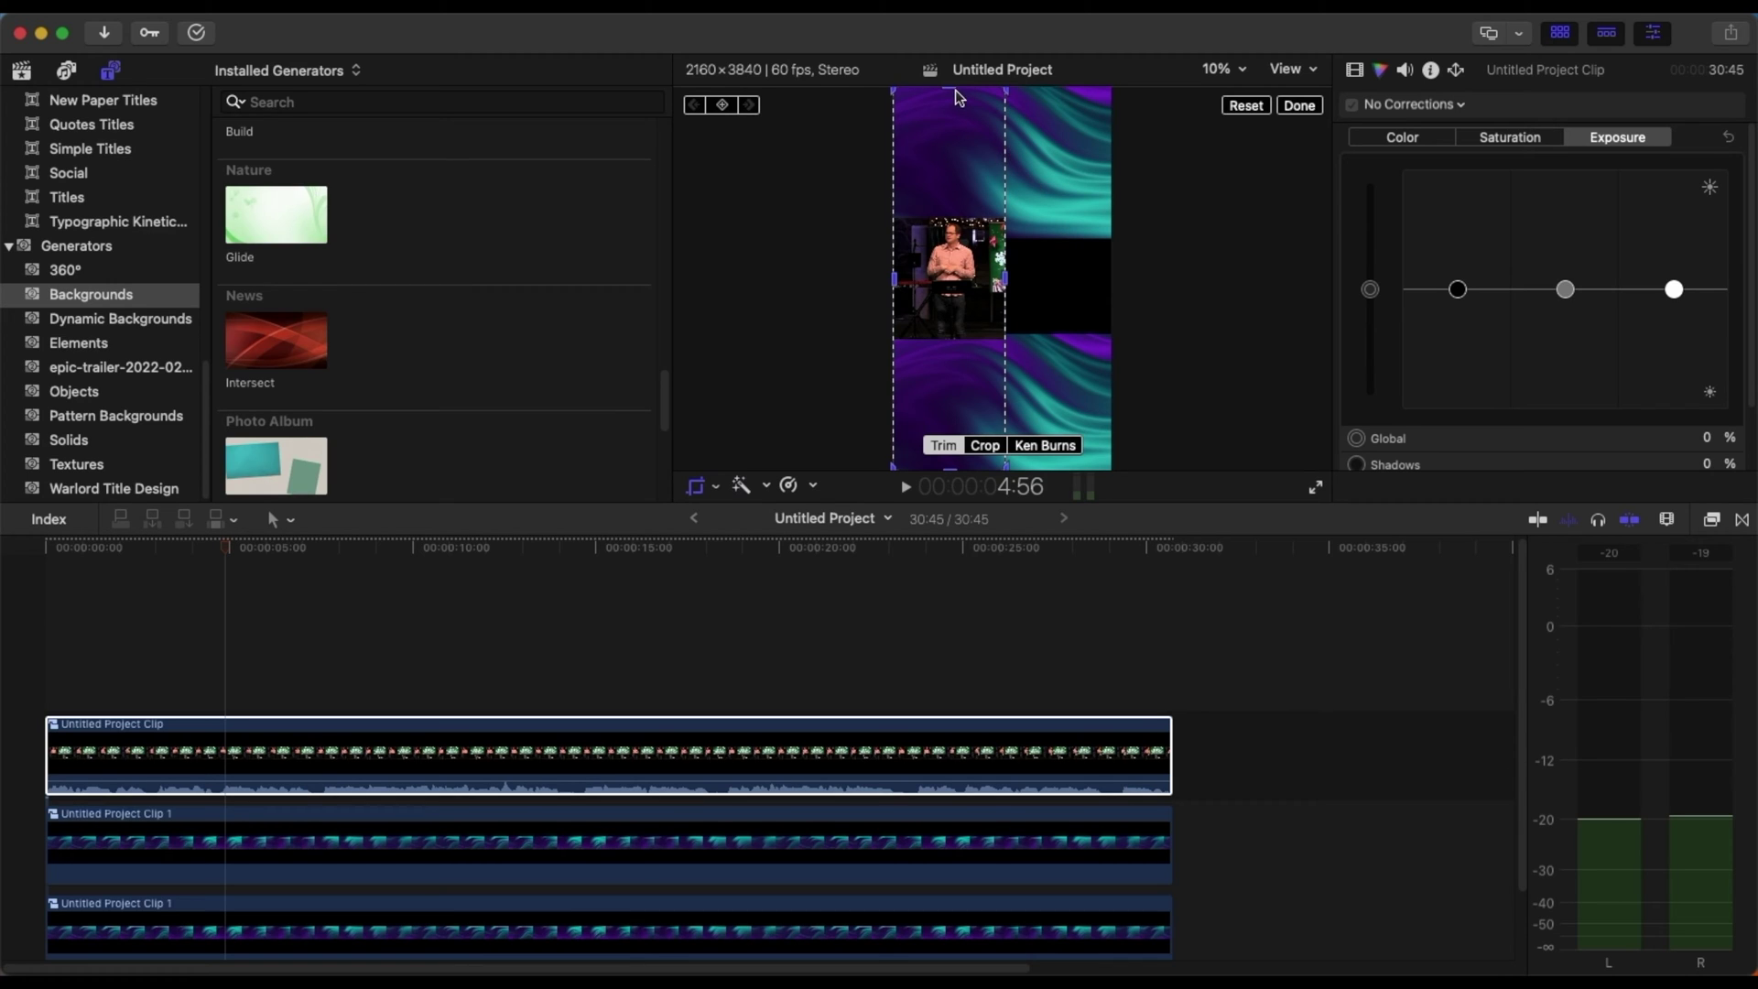
{"action": "left_click_drag", "start_coordinate": [955, 96], "coordinate": [950, 199]}
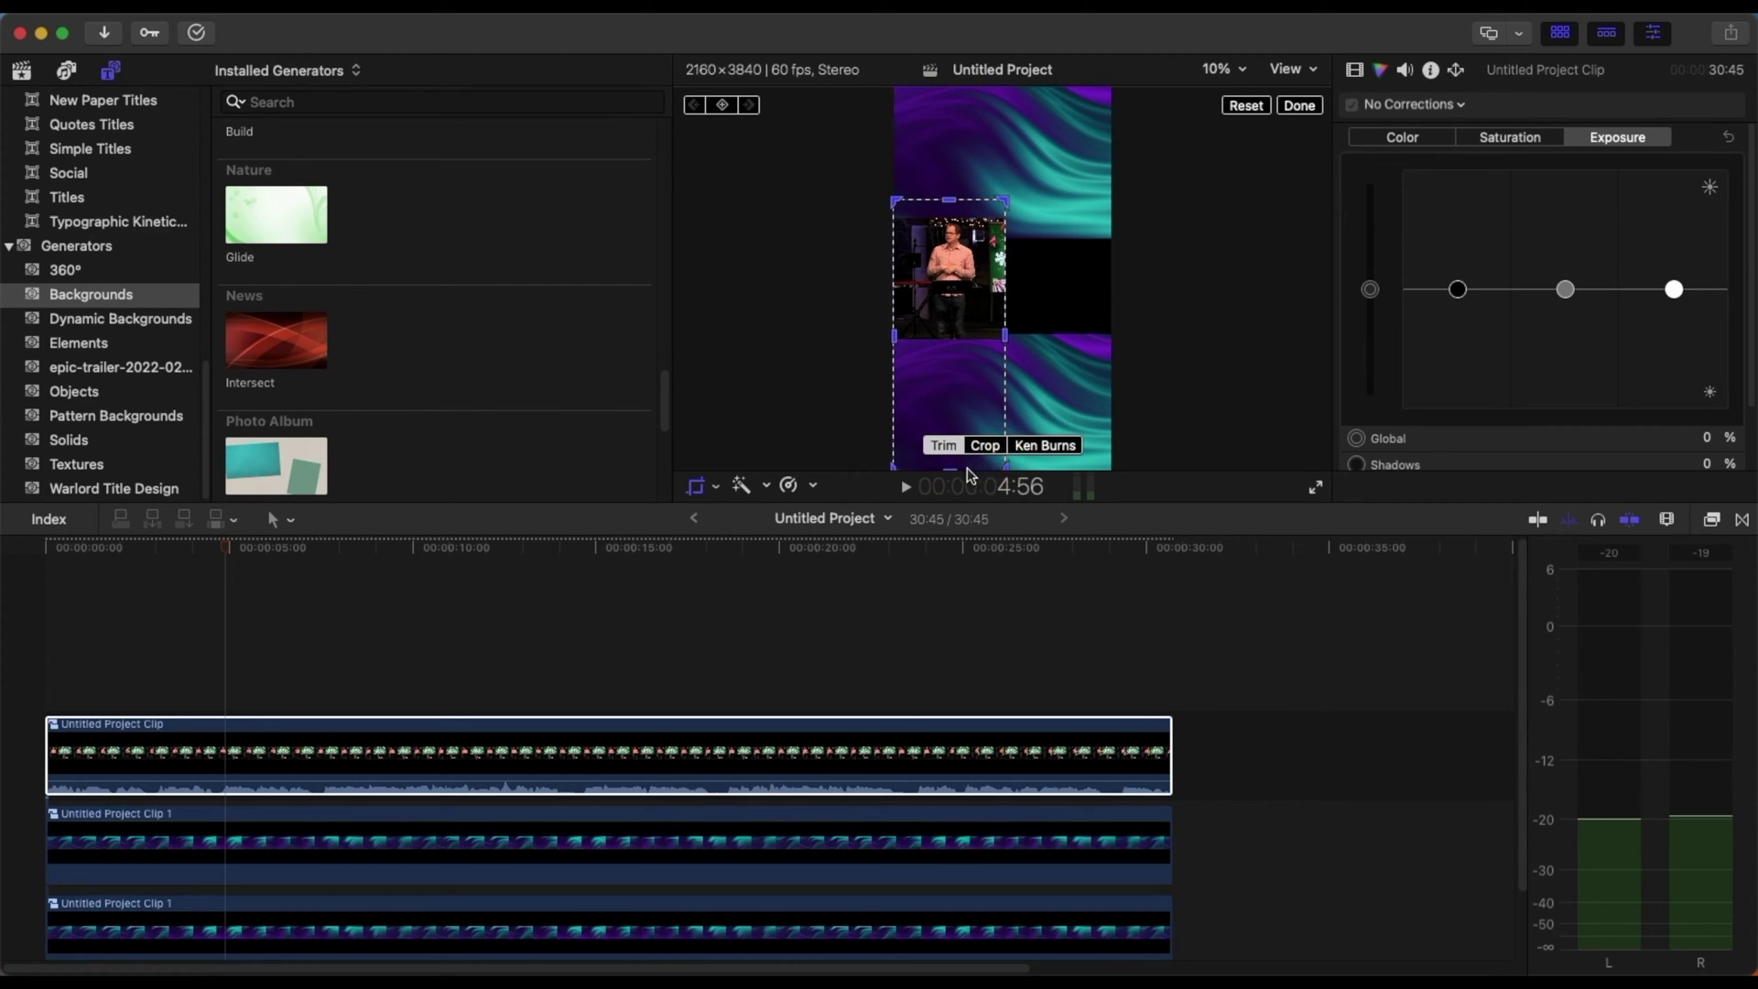
{"action": "left_click", "coordinate": [1300, 105]}
- Scale the speaker clip up to about 137% and move it right
{"action": "left_click", "coordinate": [485, 753]}
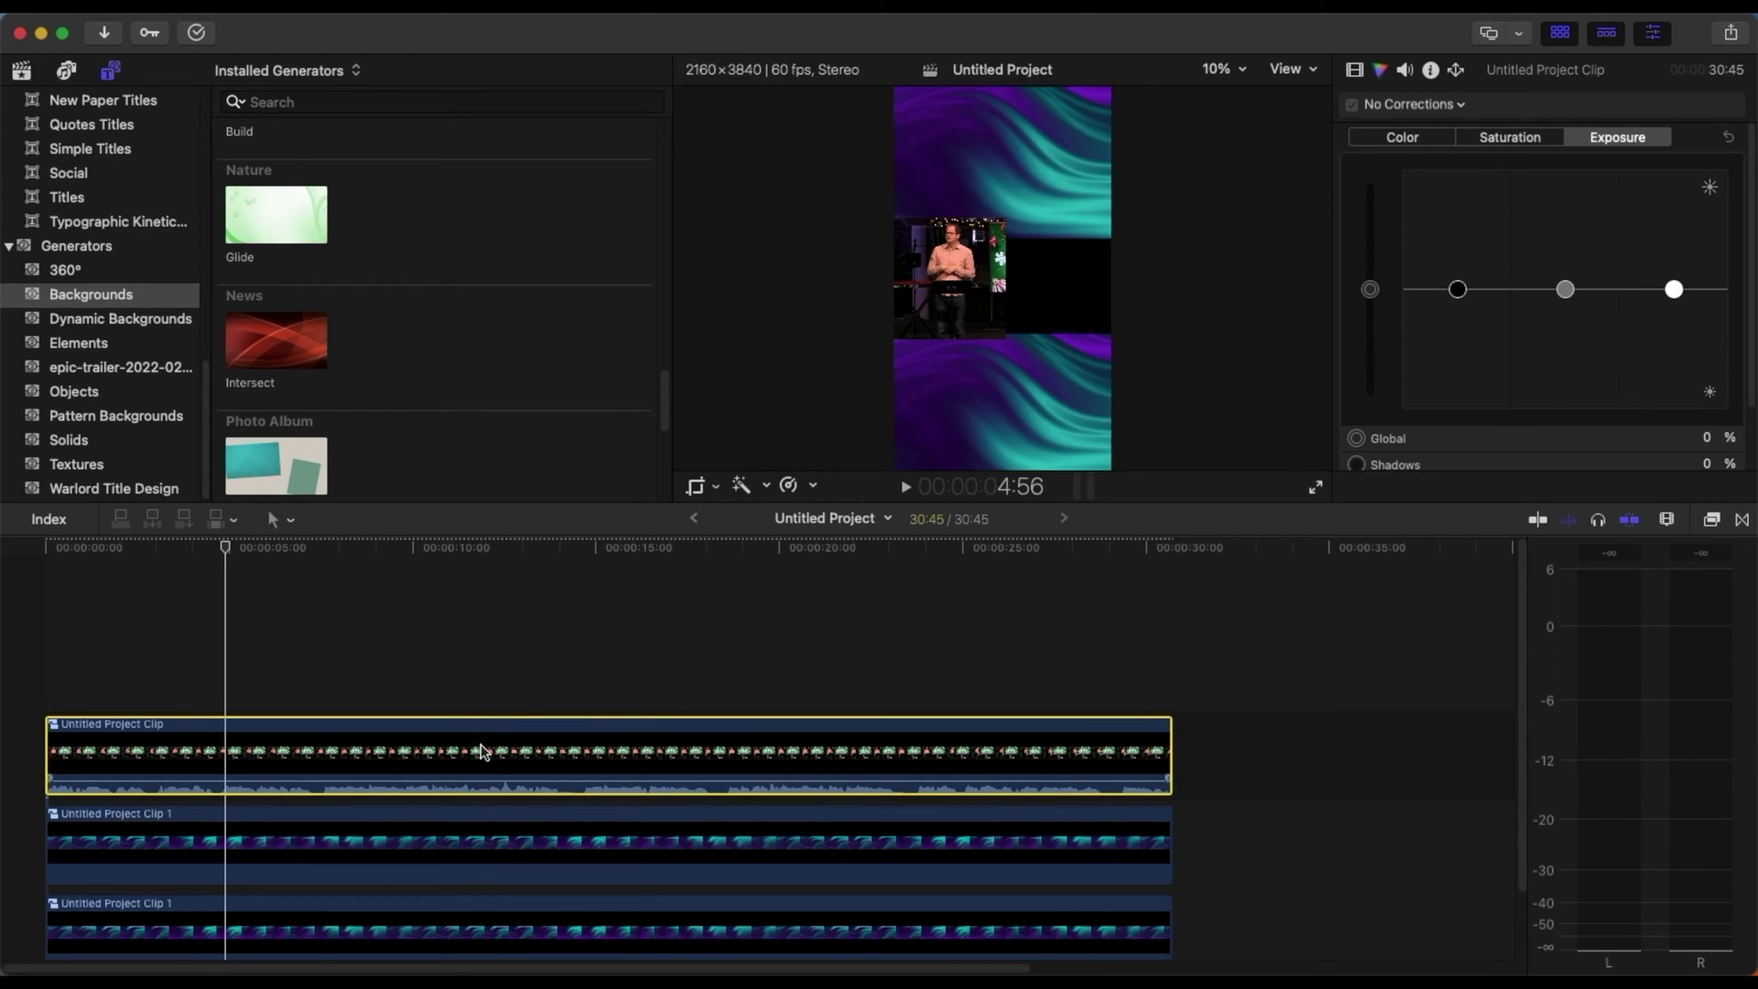
{"action": "left_click", "coordinate": [696, 490]}
{"action": "key", "text": "shift+t"}
{"action": "mouse_move", "coordinate": [1064, 196]}
{"action": "left_mouse_down"}
{"action": "mouse_move", "coordinate": [1029, 196]}
{"action": "mouse_move", "coordinate": [1052, 189]}
{"action": "mouse_move", "coordinate": [1060, 209]}
{"action": "mouse_move", "coordinate": [1081, 188]}
{"action": "mouse_move", "coordinate": [1059, 211]}
{"action": "mouse_move", "coordinate": [1052, 196]}
{"action": "left_mouse_up"}
{"action": "left_click_drag", "start_coordinate": [1056, 277], "coordinate": [1085, 277]}
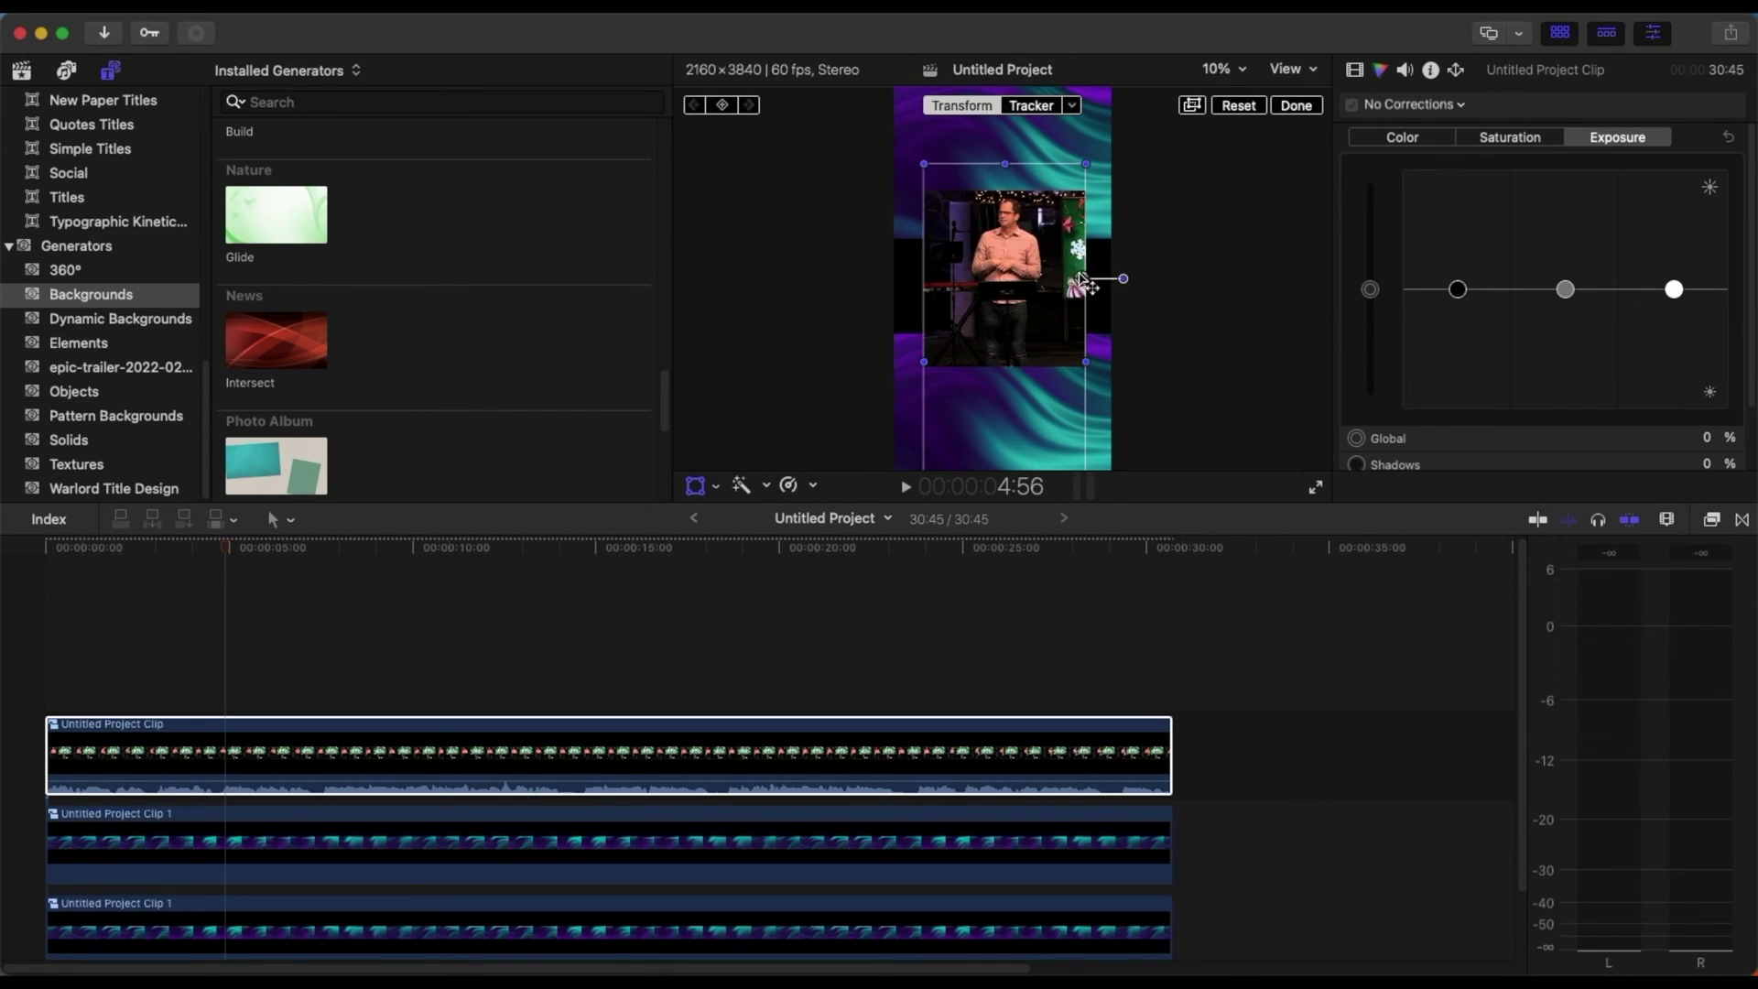
- Finish resizing the speaker clip and reselect it
{"action": "left_click", "coordinate": [1053, 829]}
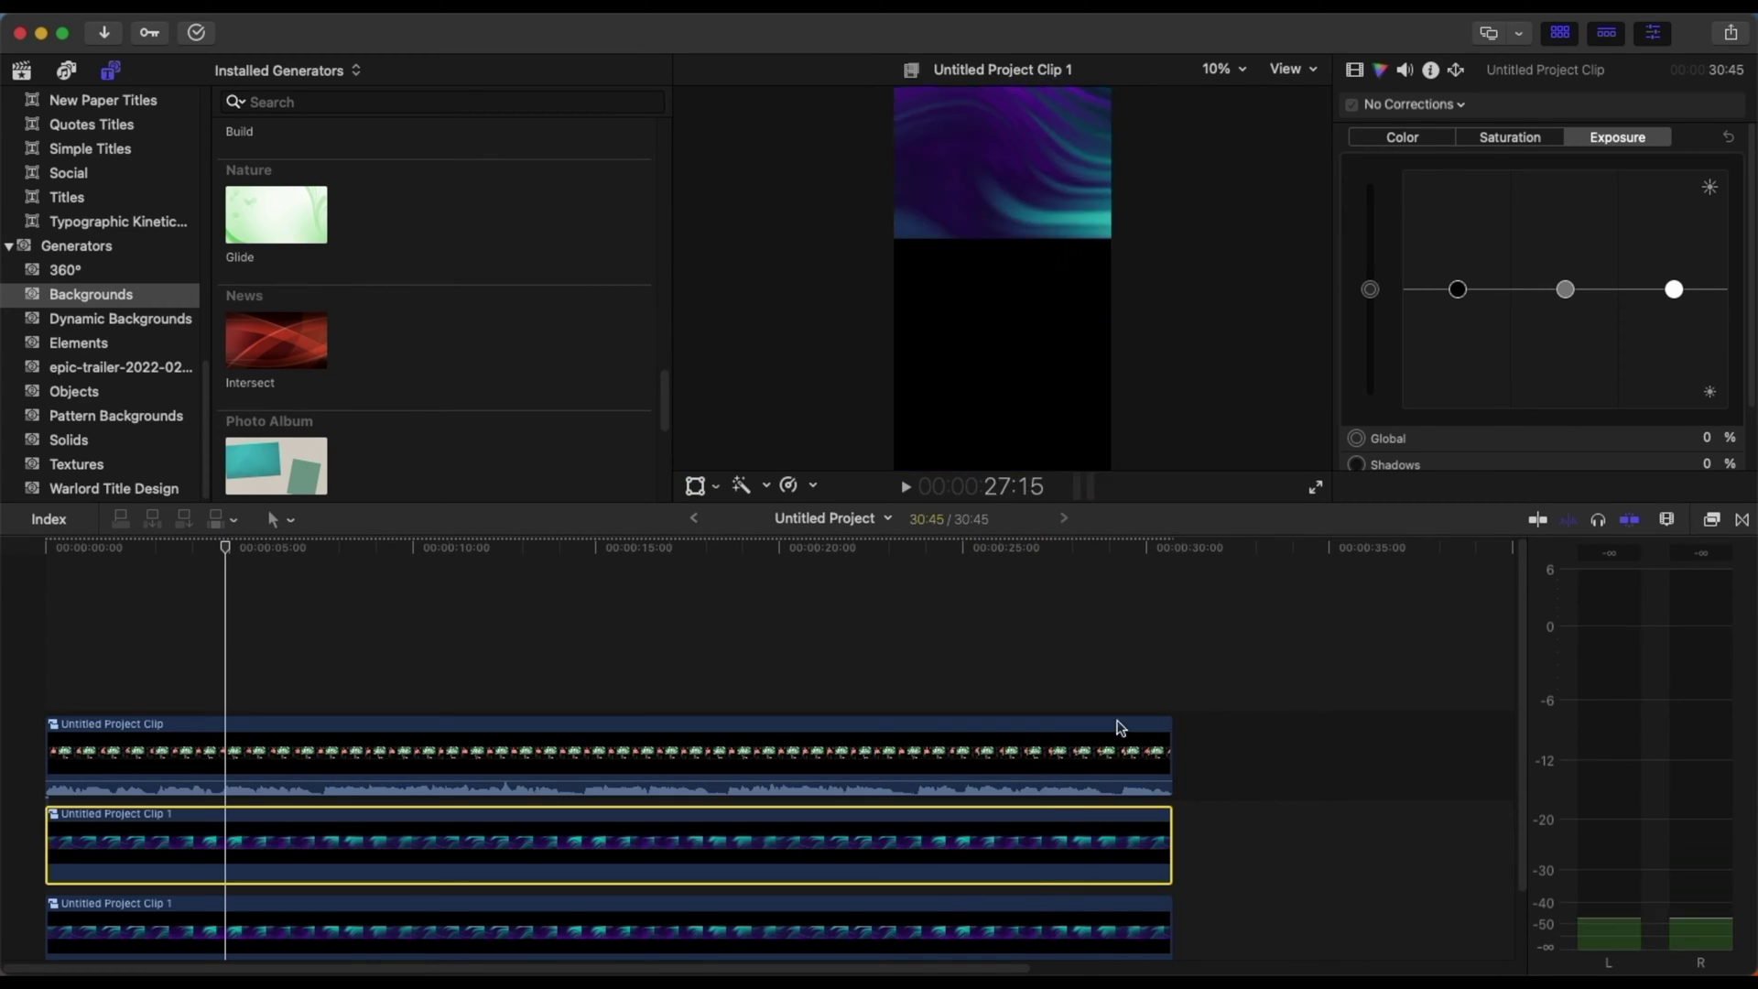
{"action": "left_click", "coordinate": [698, 487]}
{"action": "left_click", "coordinate": [1149, 426]}
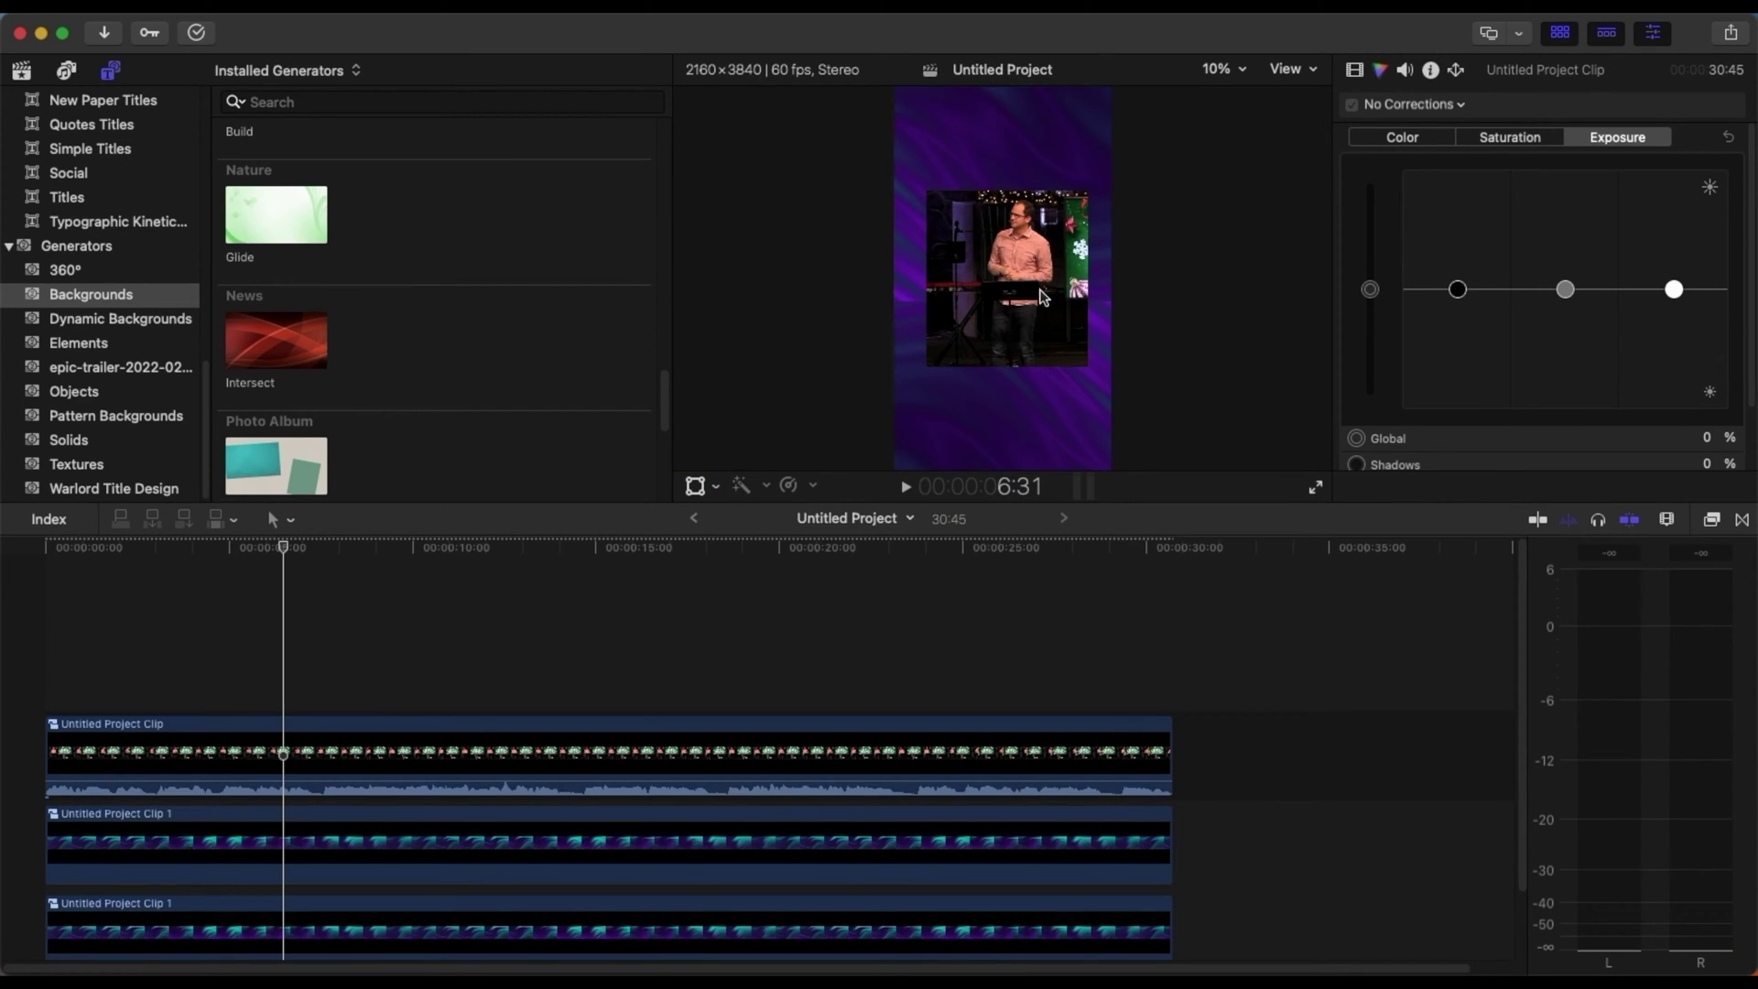
{"action": "left_click", "coordinate": [491, 738]}
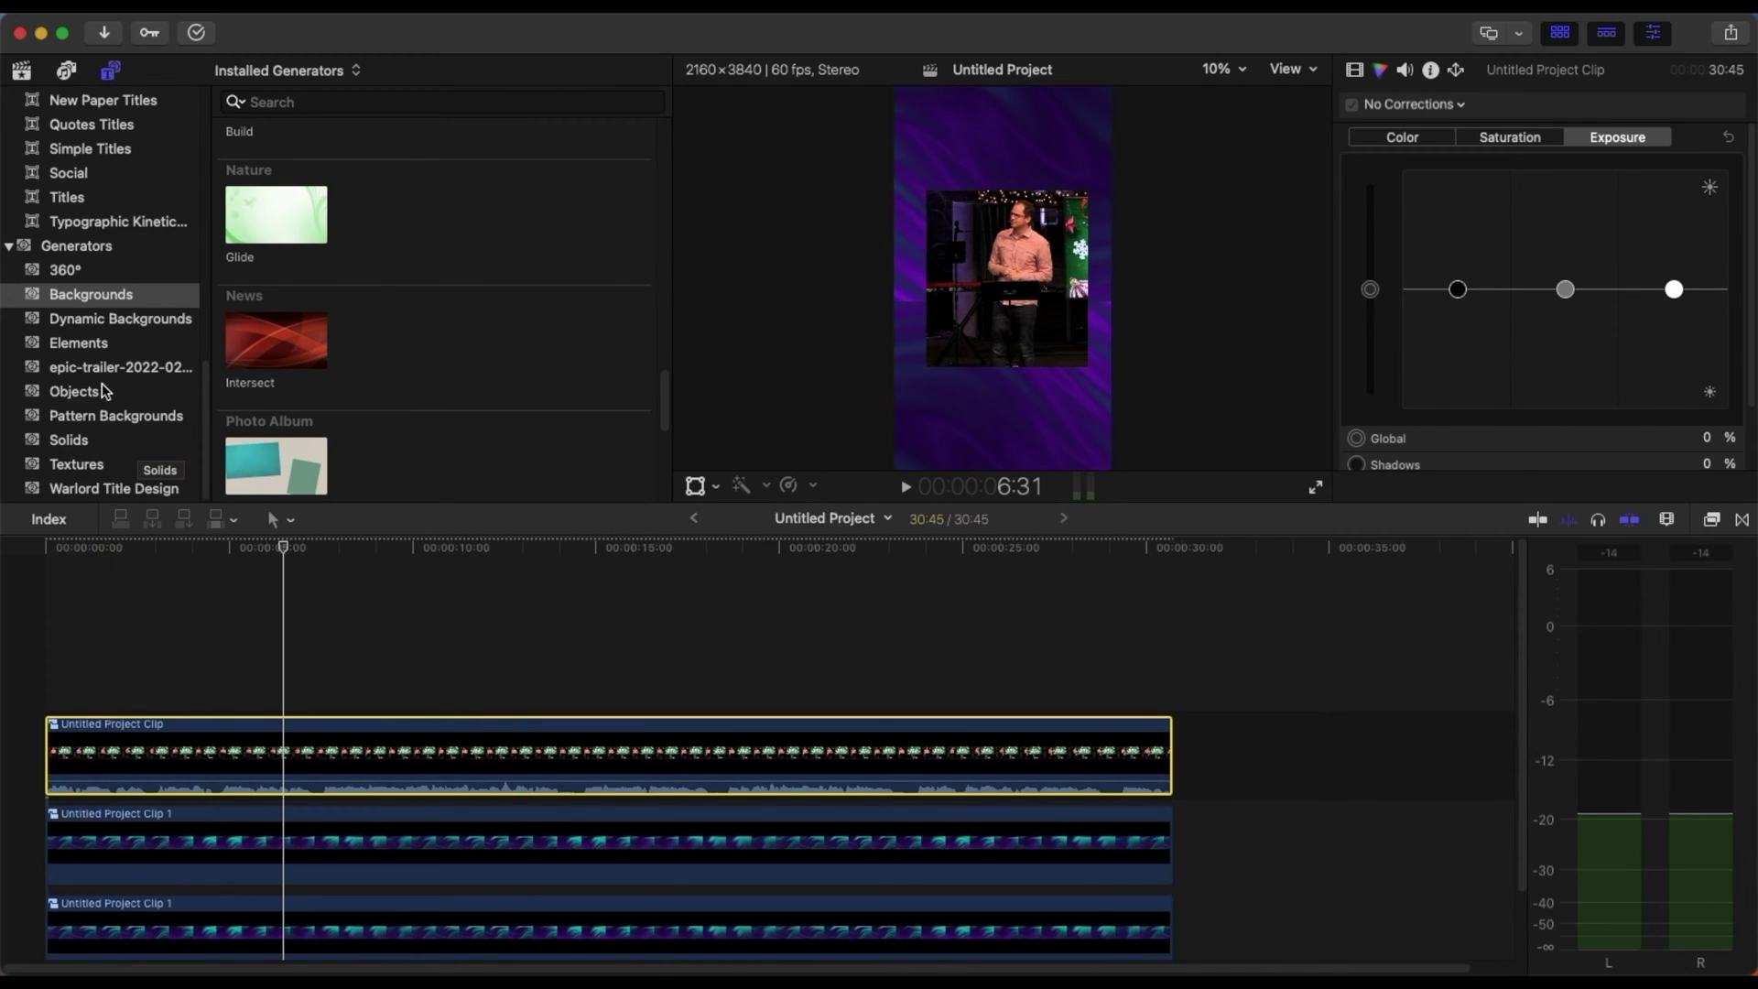
- Add a Shapes circle above the clips, extend it to 30:45 and enlarge it to ~186%
{"action": "left_click", "coordinate": [105, 349]}
{"action": "left_click_drag", "start_coordinate": [510, 194], "coordinate": [48, 660]}
{"action": "left_click_drag", "start_coordinate": [405, 663], "coordinate": [1171, 662]}
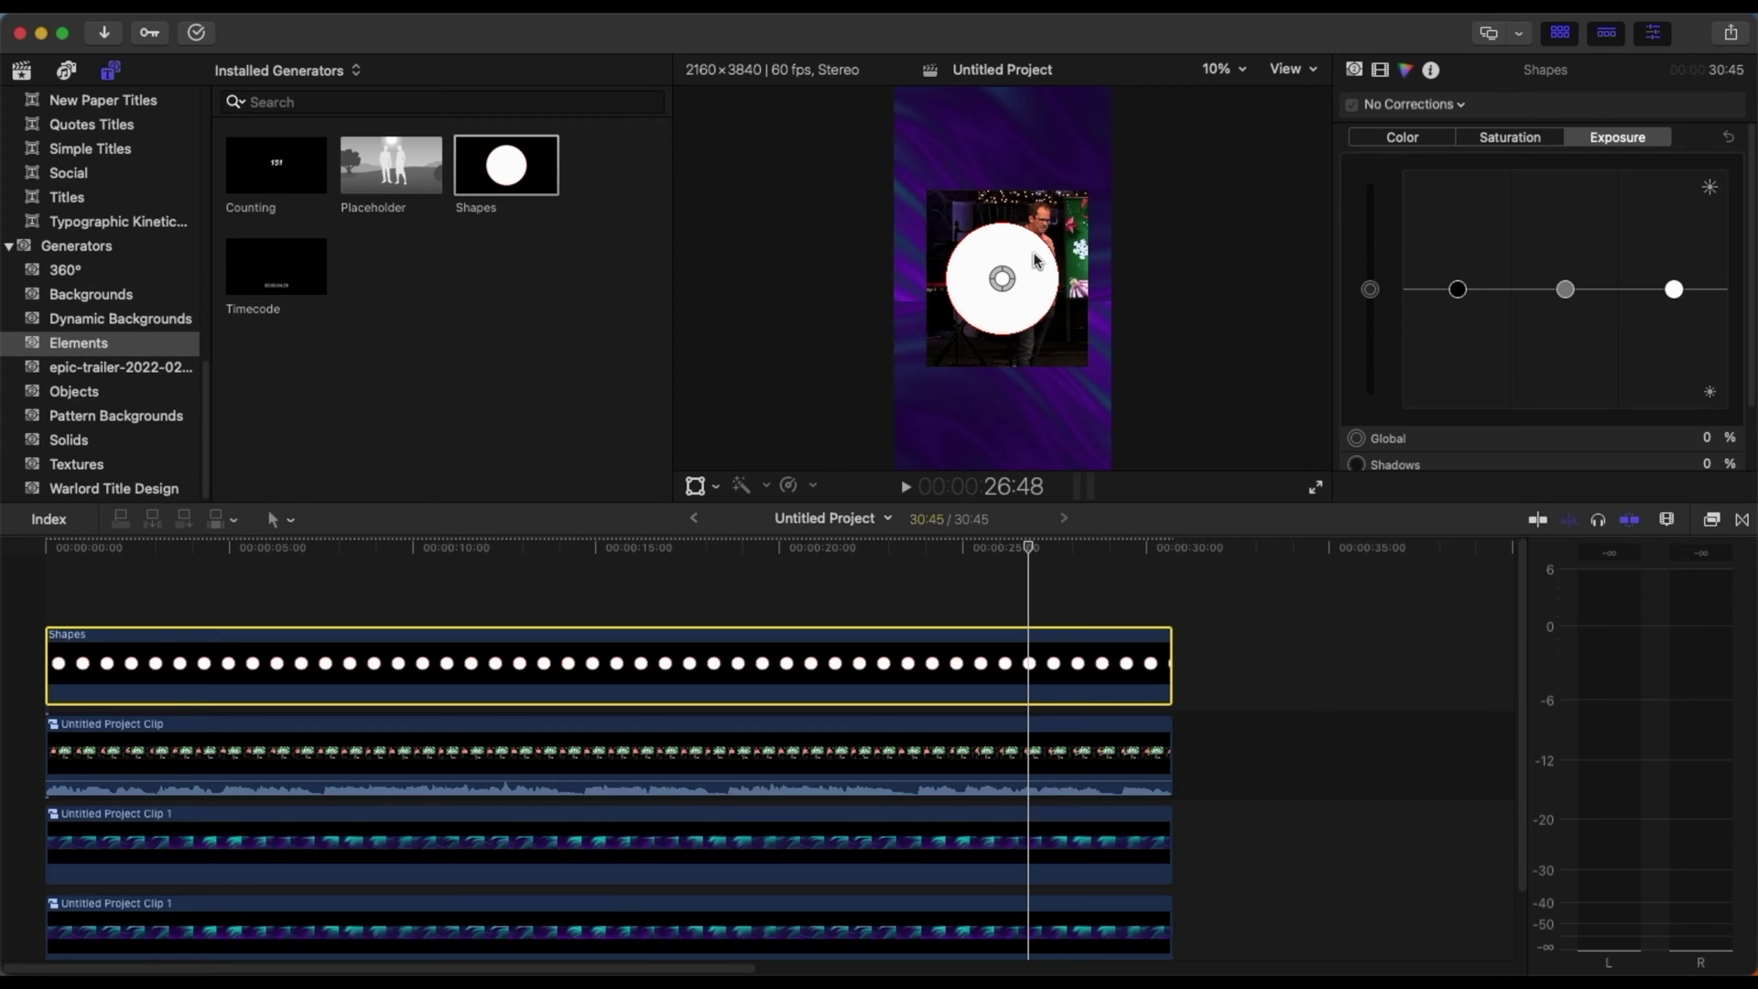
{"action": "left_click", "coordinate": [695, 486]}
{"action": "left_click_drag", "start_coordinate": [888, 474], "coordinate": [799, 589]}
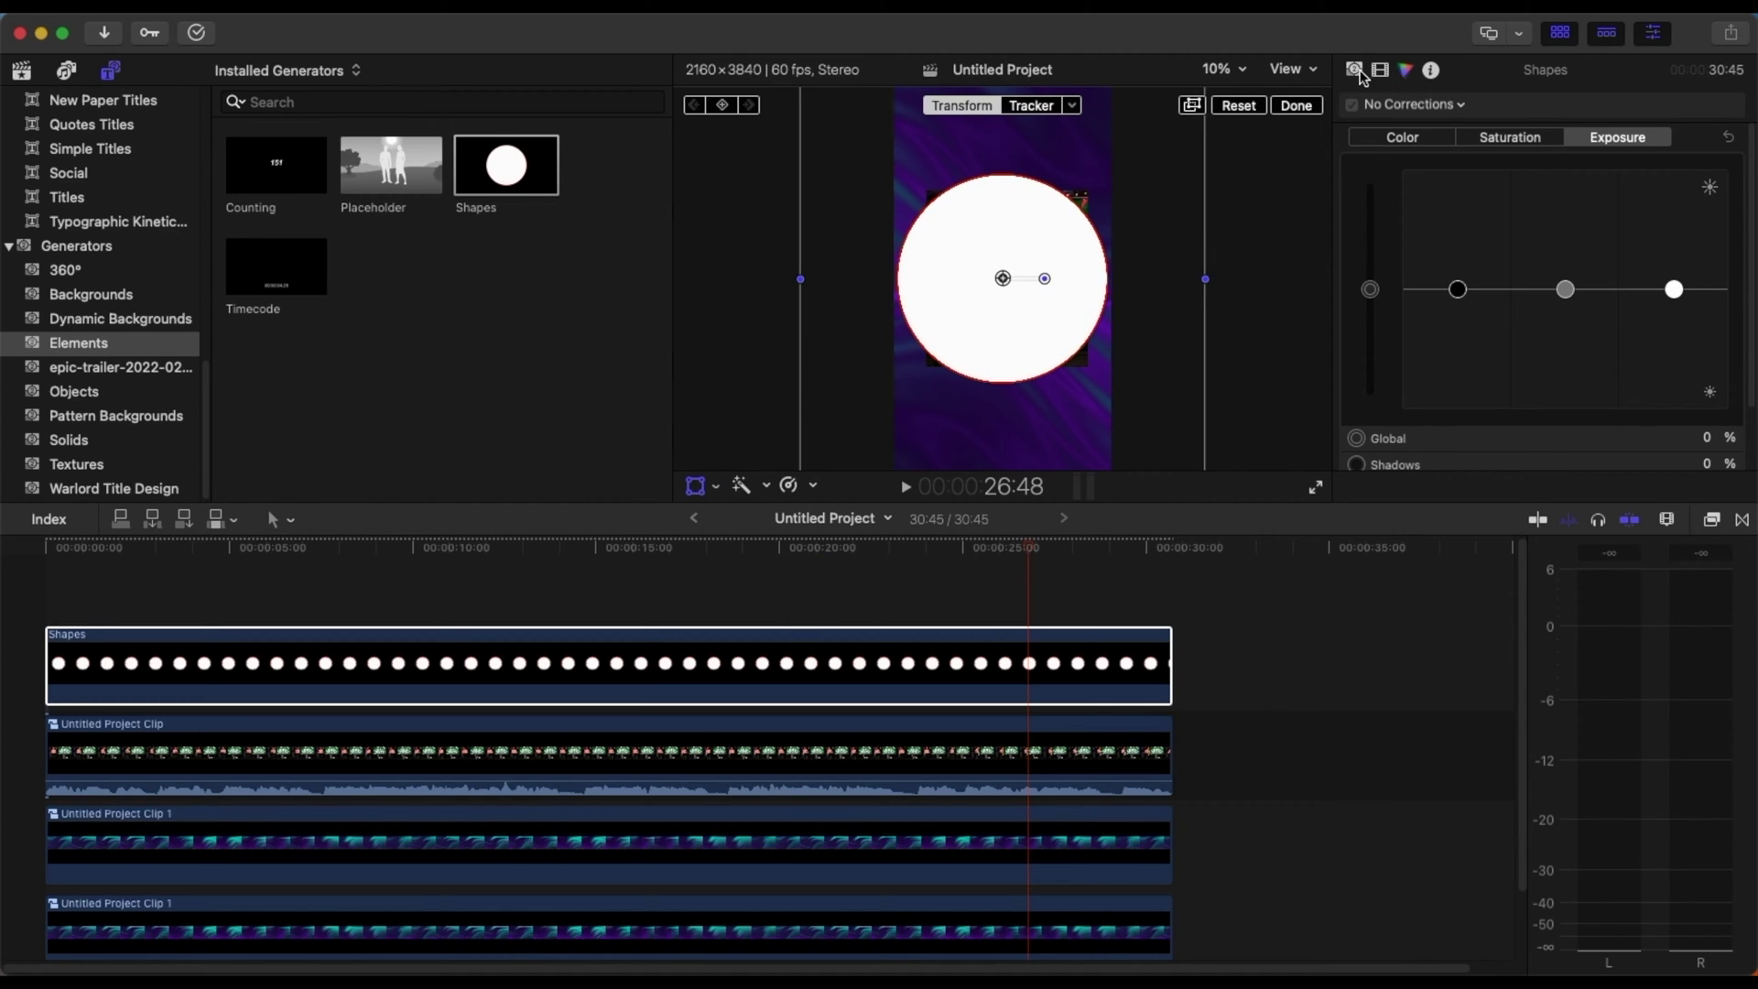
- Set the Shapes circle's Blend Mode to Stencil Alpha
{"action": "left_click", "coordinate": [1354, 71]}
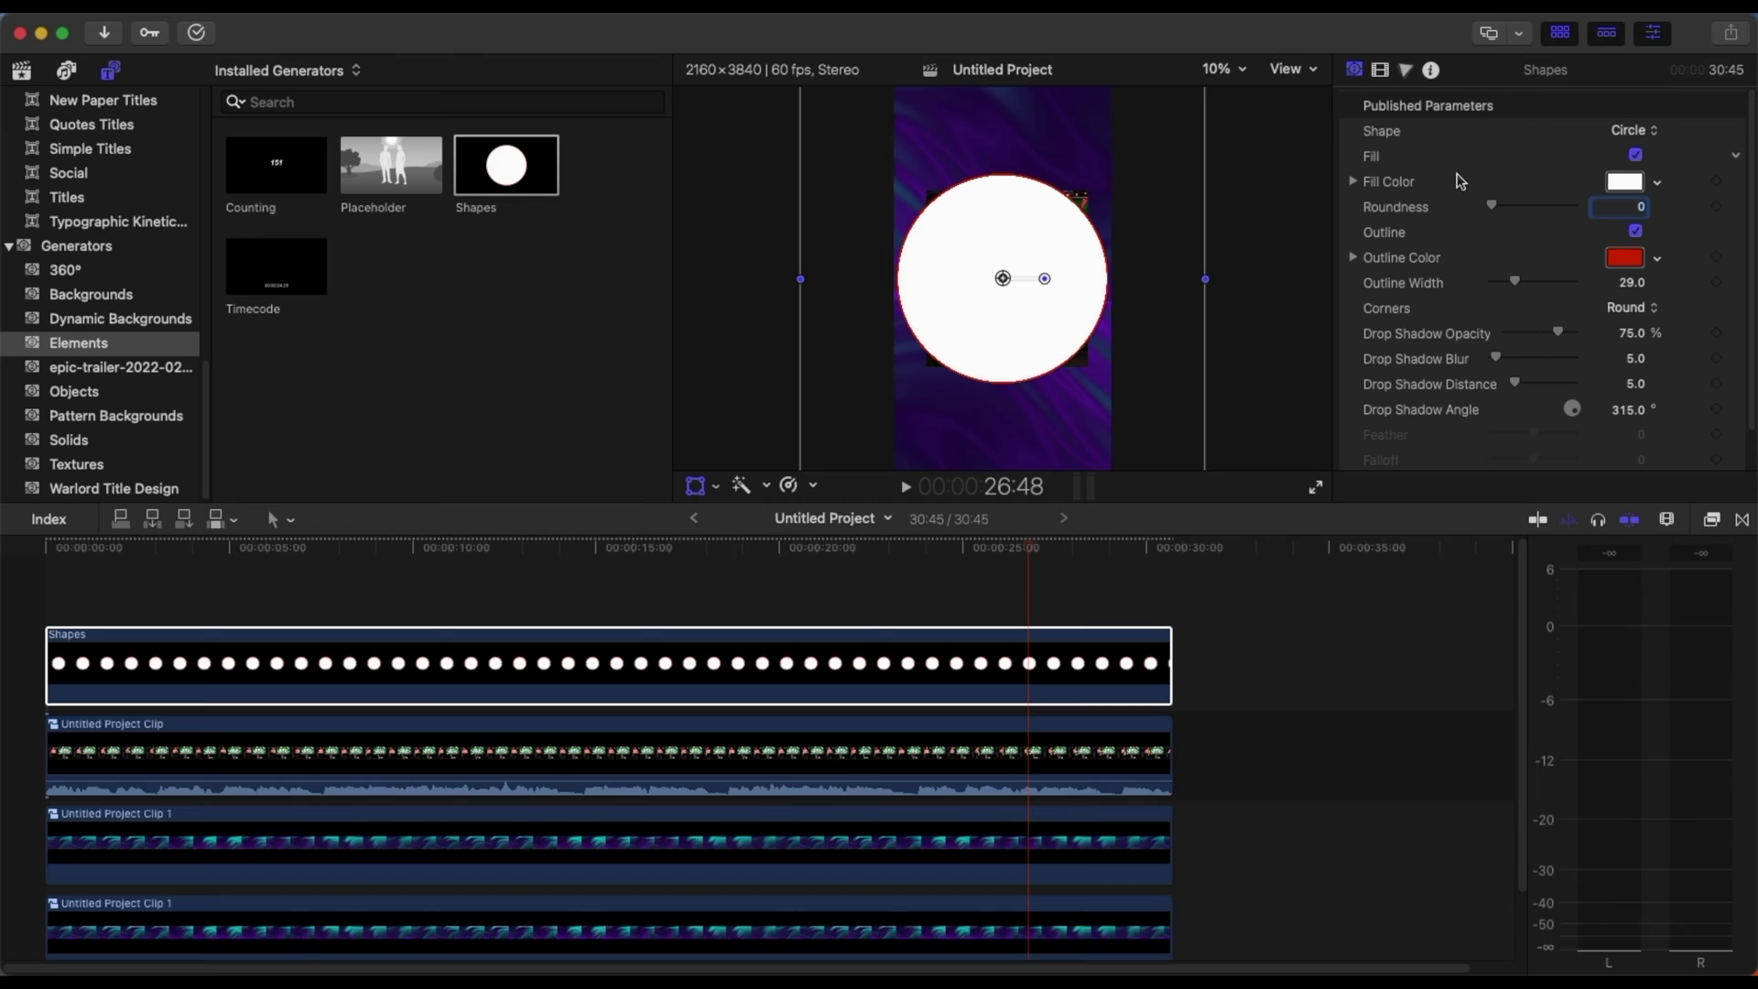
{"action": "scroll", "coordinate": [1447, 194], "scroll_direction": "down", "scroll_amount": 1}
{"action": "left_click", "coordinate": [1383, 75]}
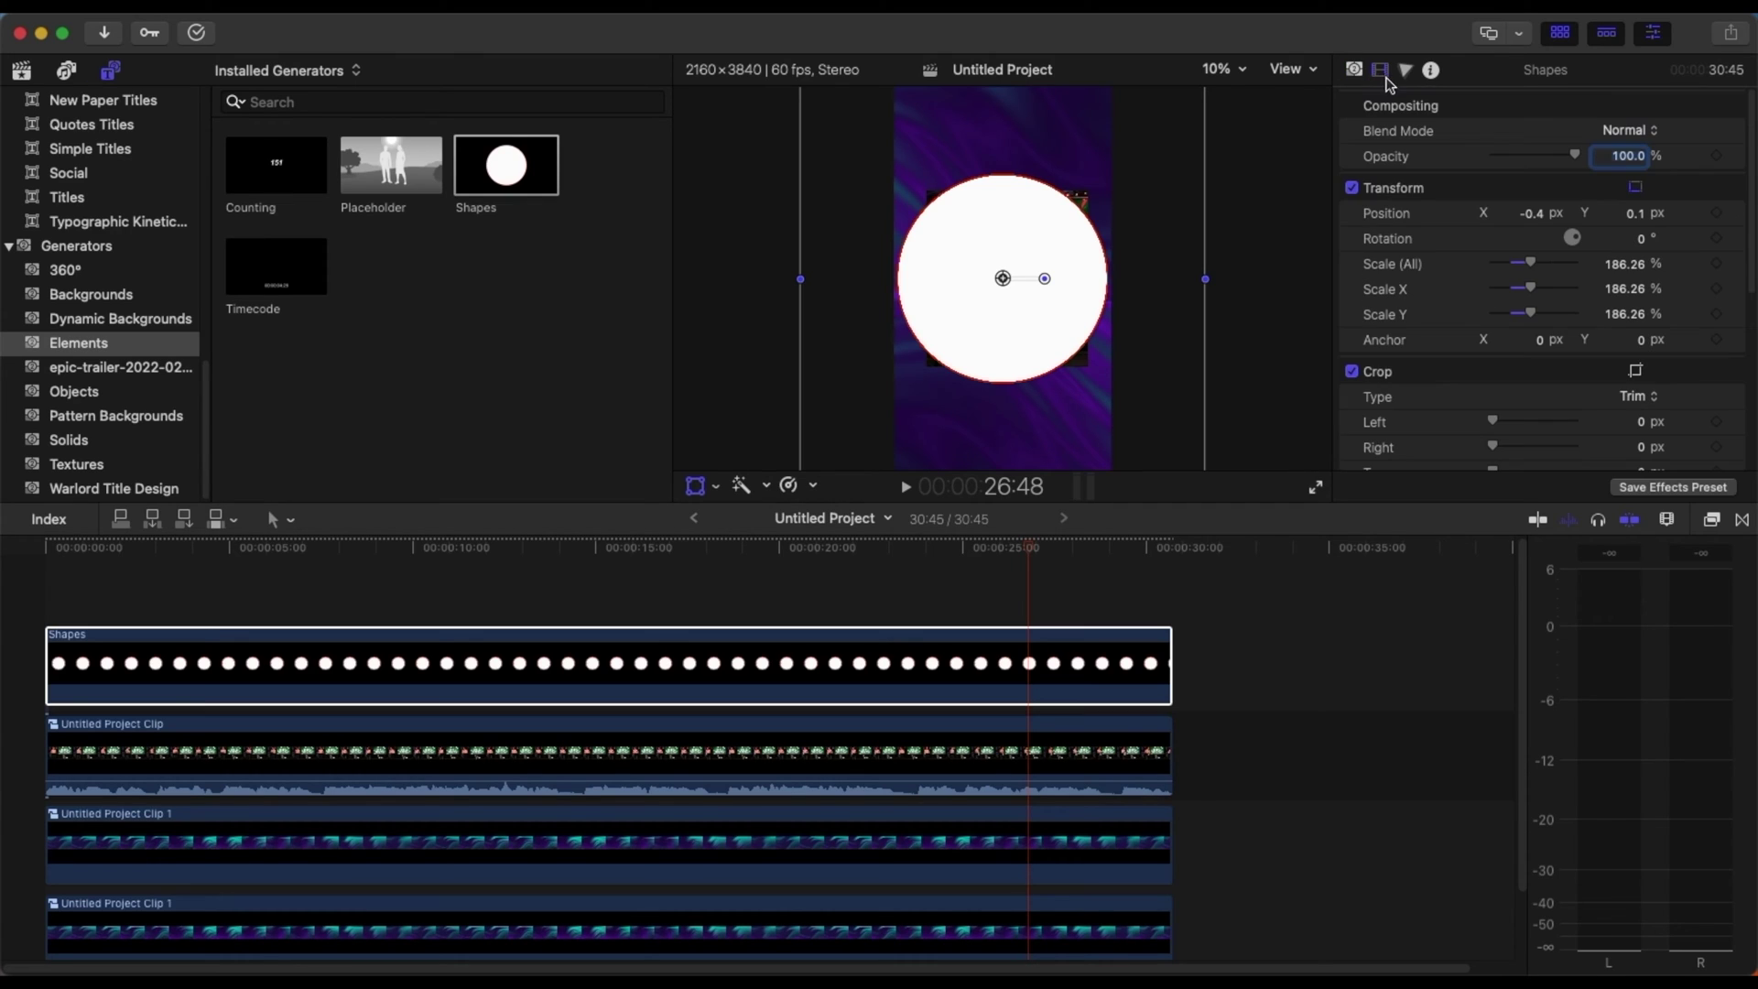
{"action": "left_click", "coordinate": [1625, 135]}
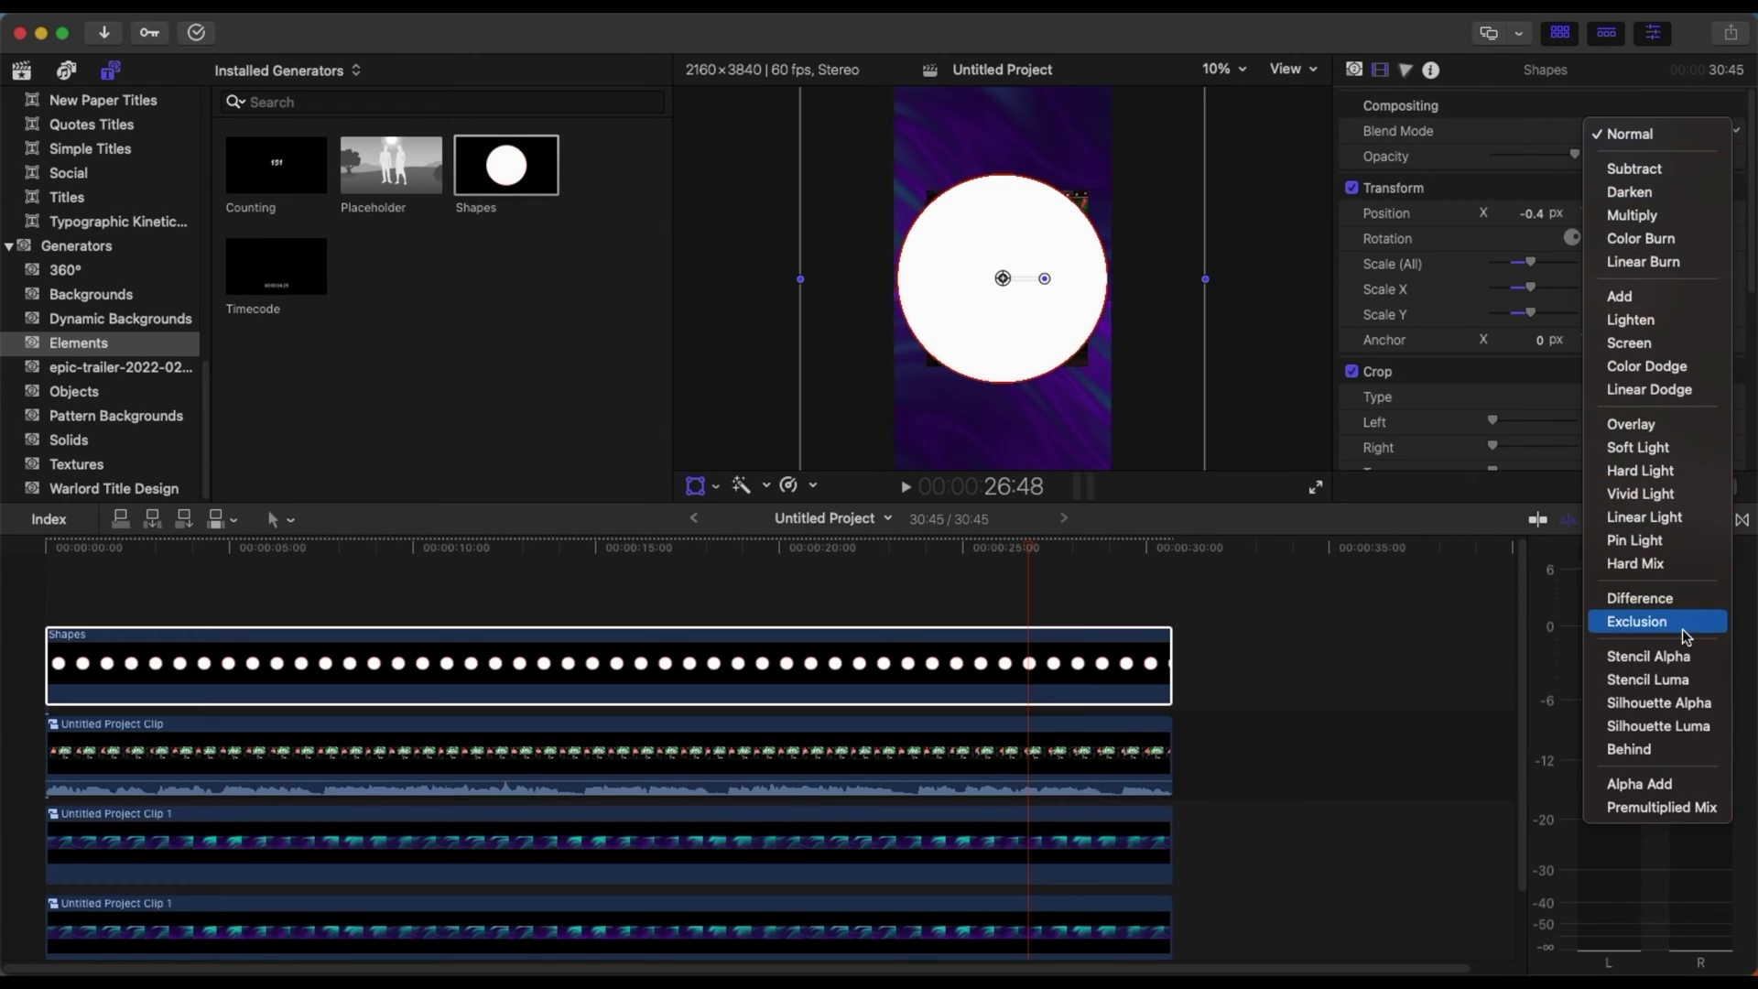
{"action": "left_click", "coordinate": [1646, 657]}
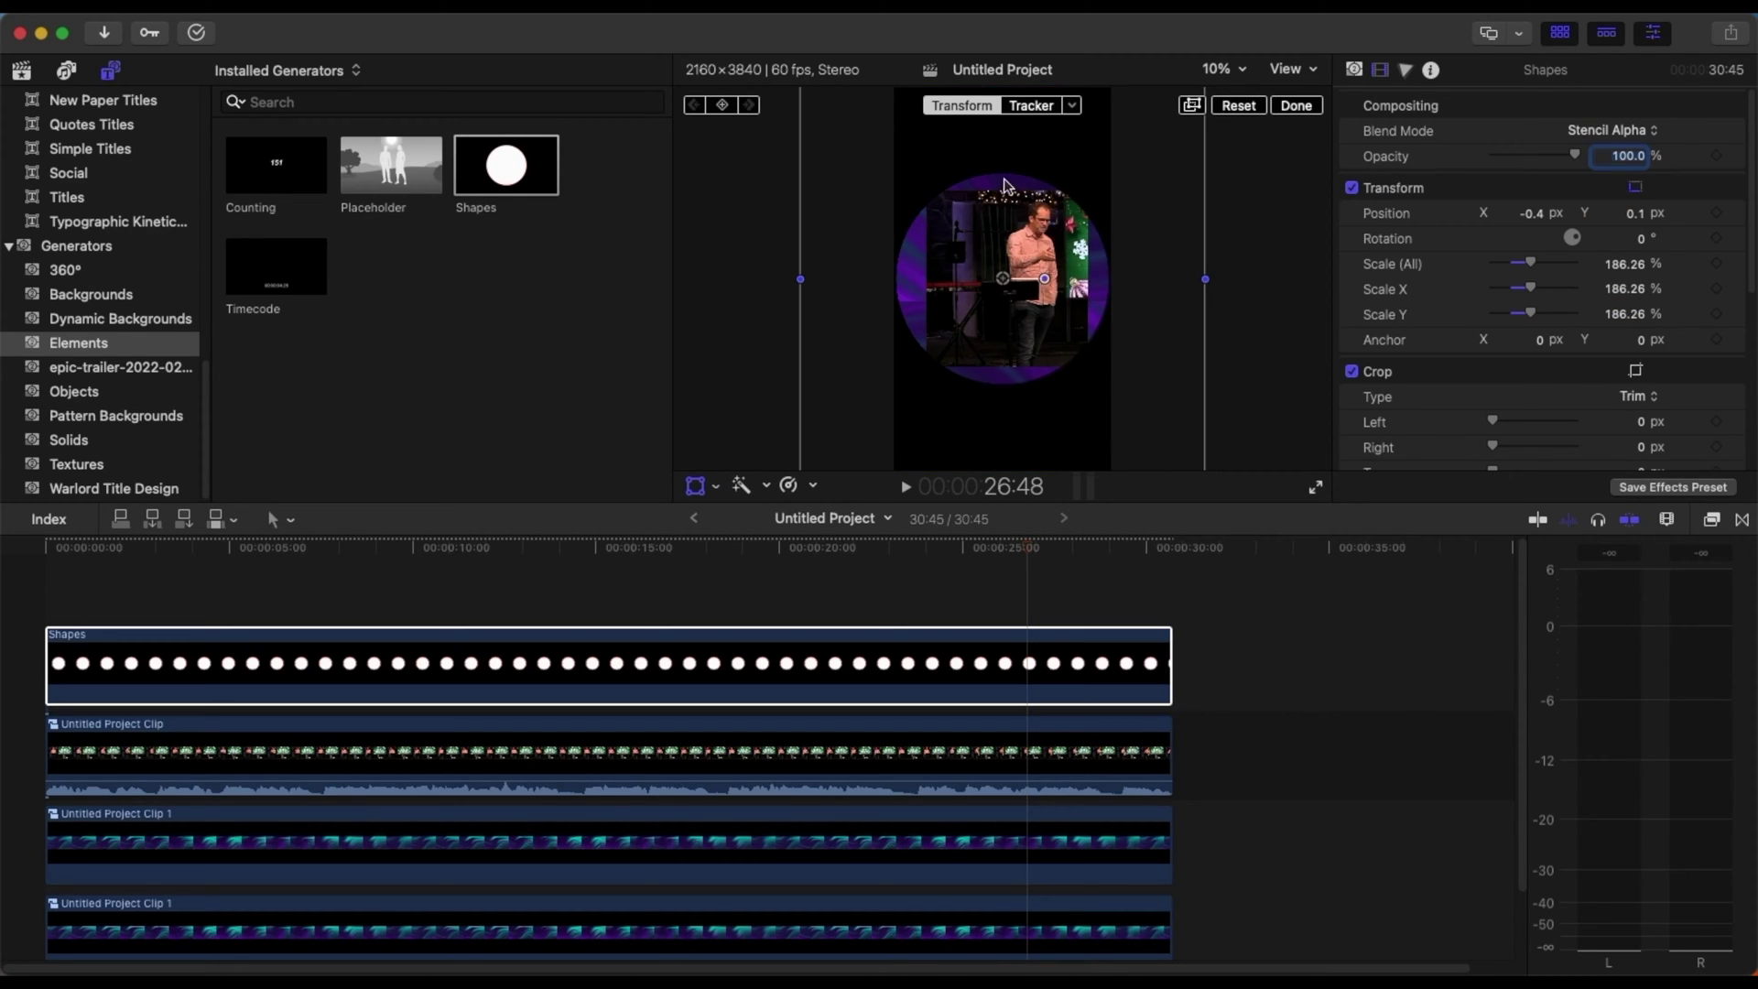
{"action": "left_click", "coordinate": [932, 311]}
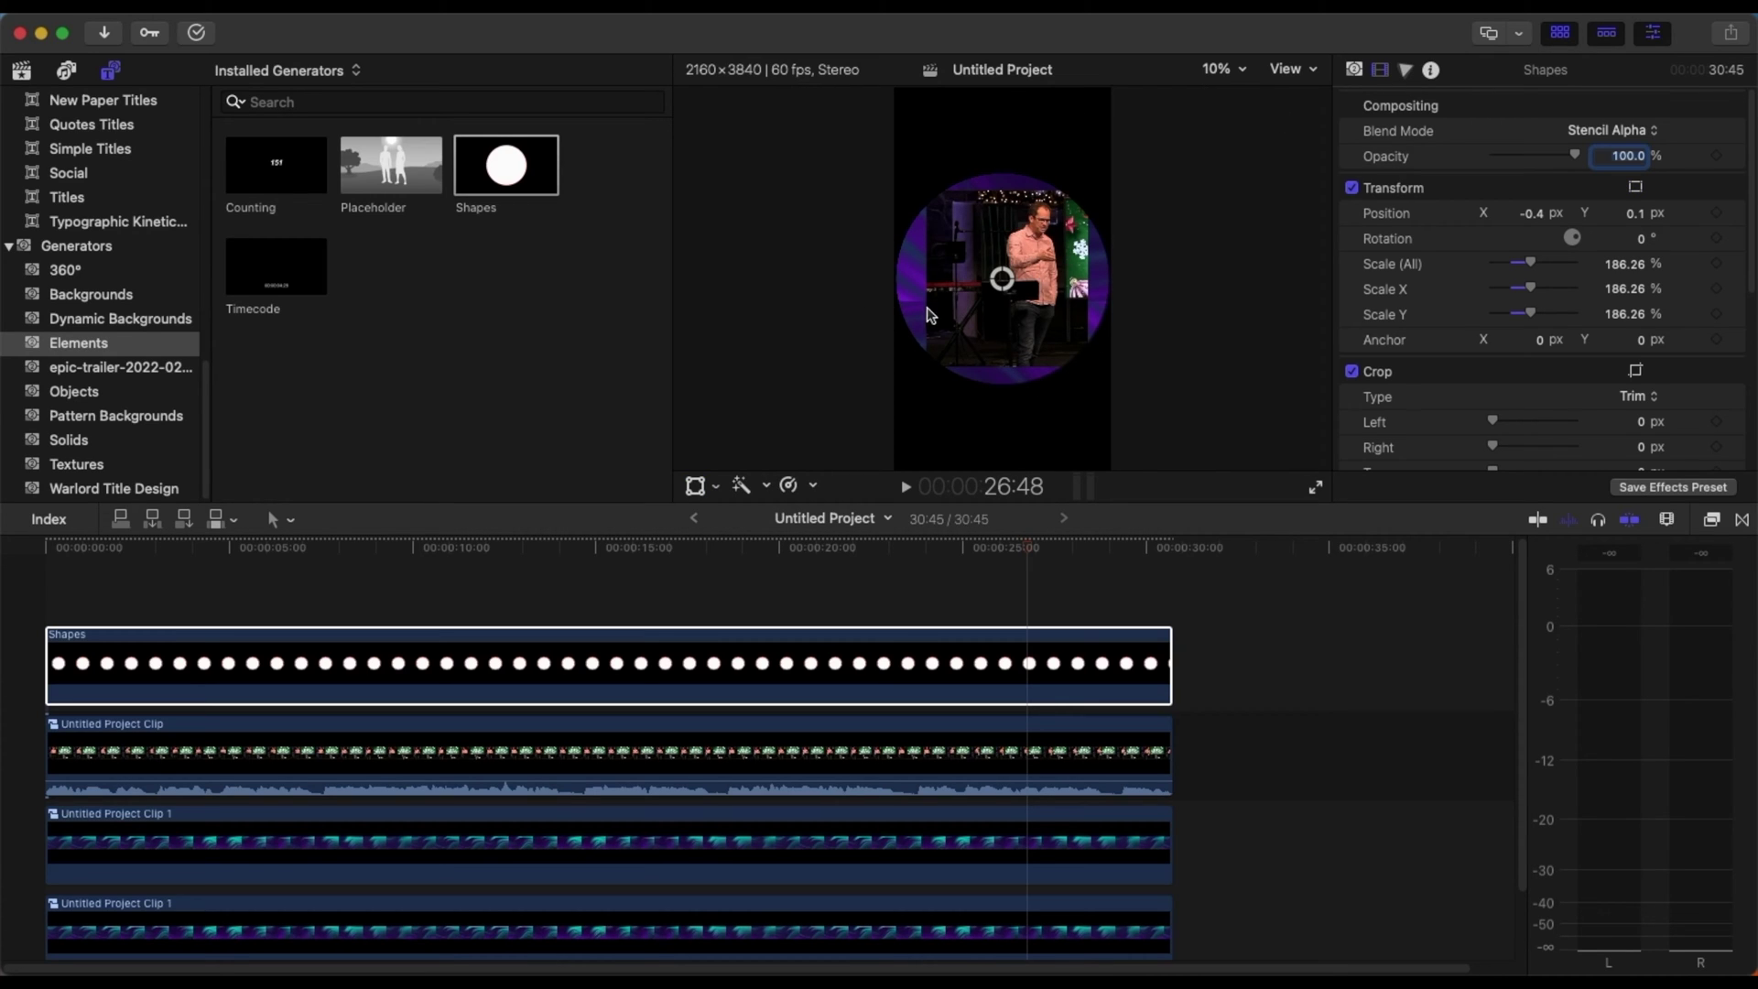
- Reposition and enlarge the speaker to about 207% inside the circle, then select both clips
{"action": "left_click", "coordinate": [1040, 758]}
{"action": "left_click", "coordinate": [696, 486]}
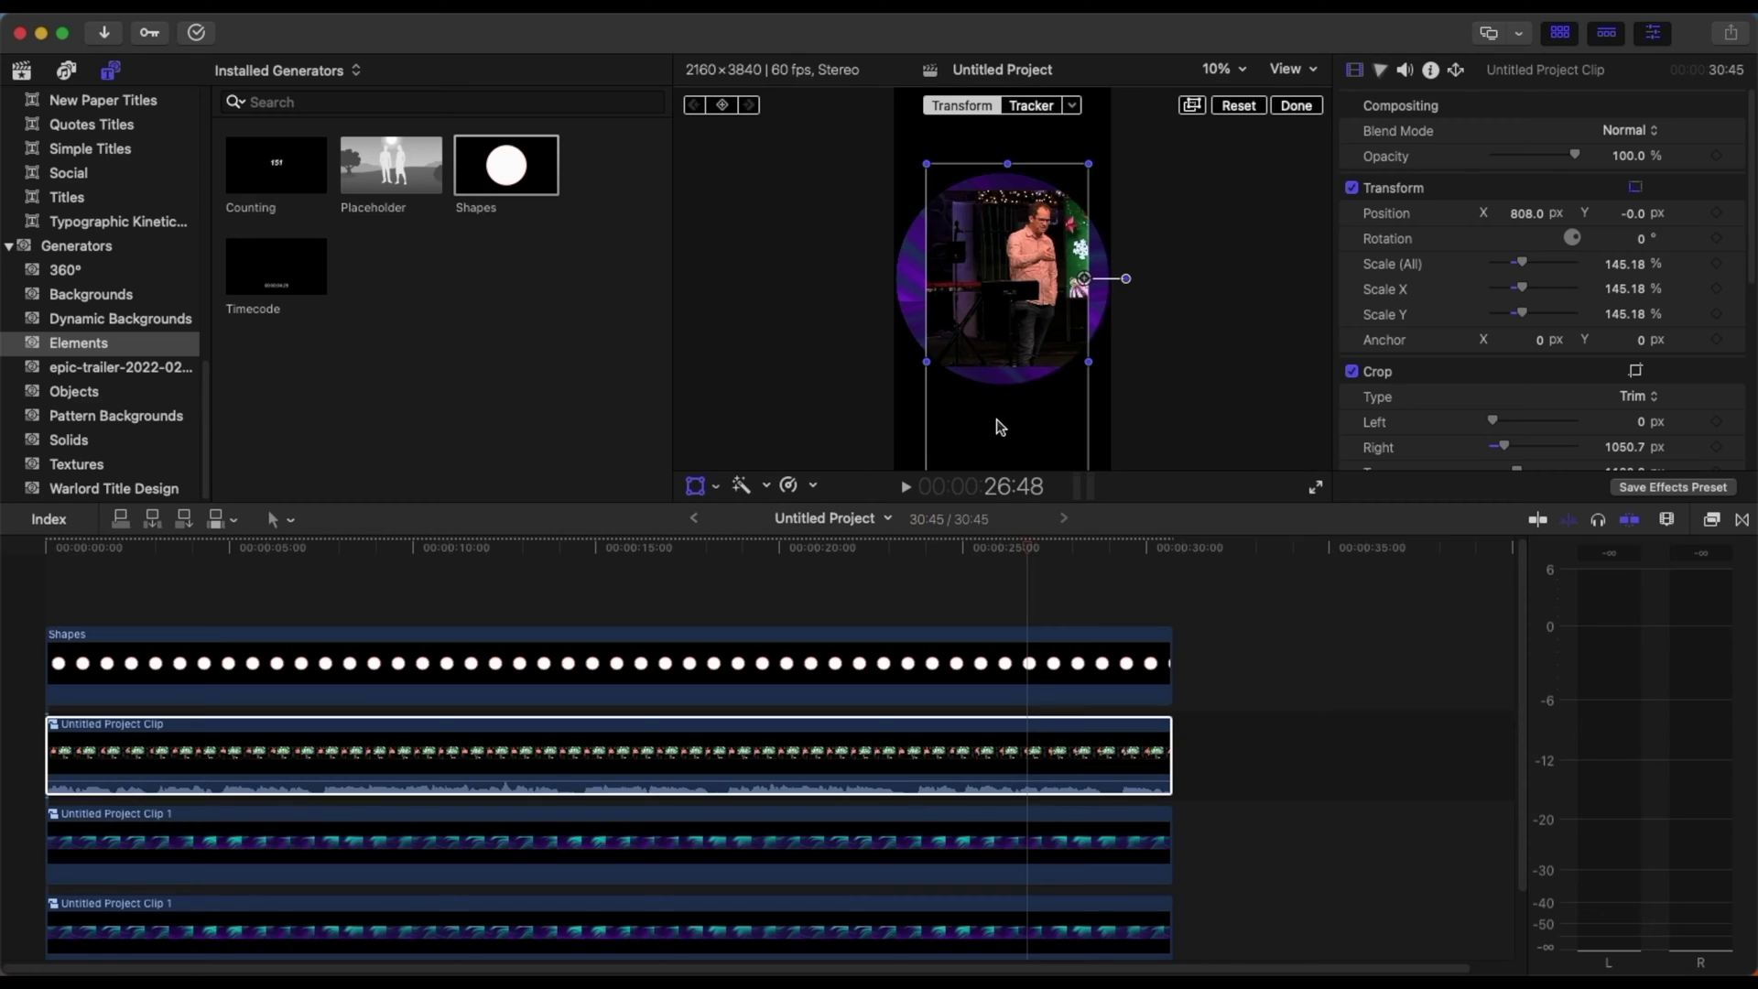
{"action": "left_click_drag", "start_coordinate": [1034, 419], "coordinate": [1044, 528]}
{"action": "left_click", "coordinate": [1301, 108]}
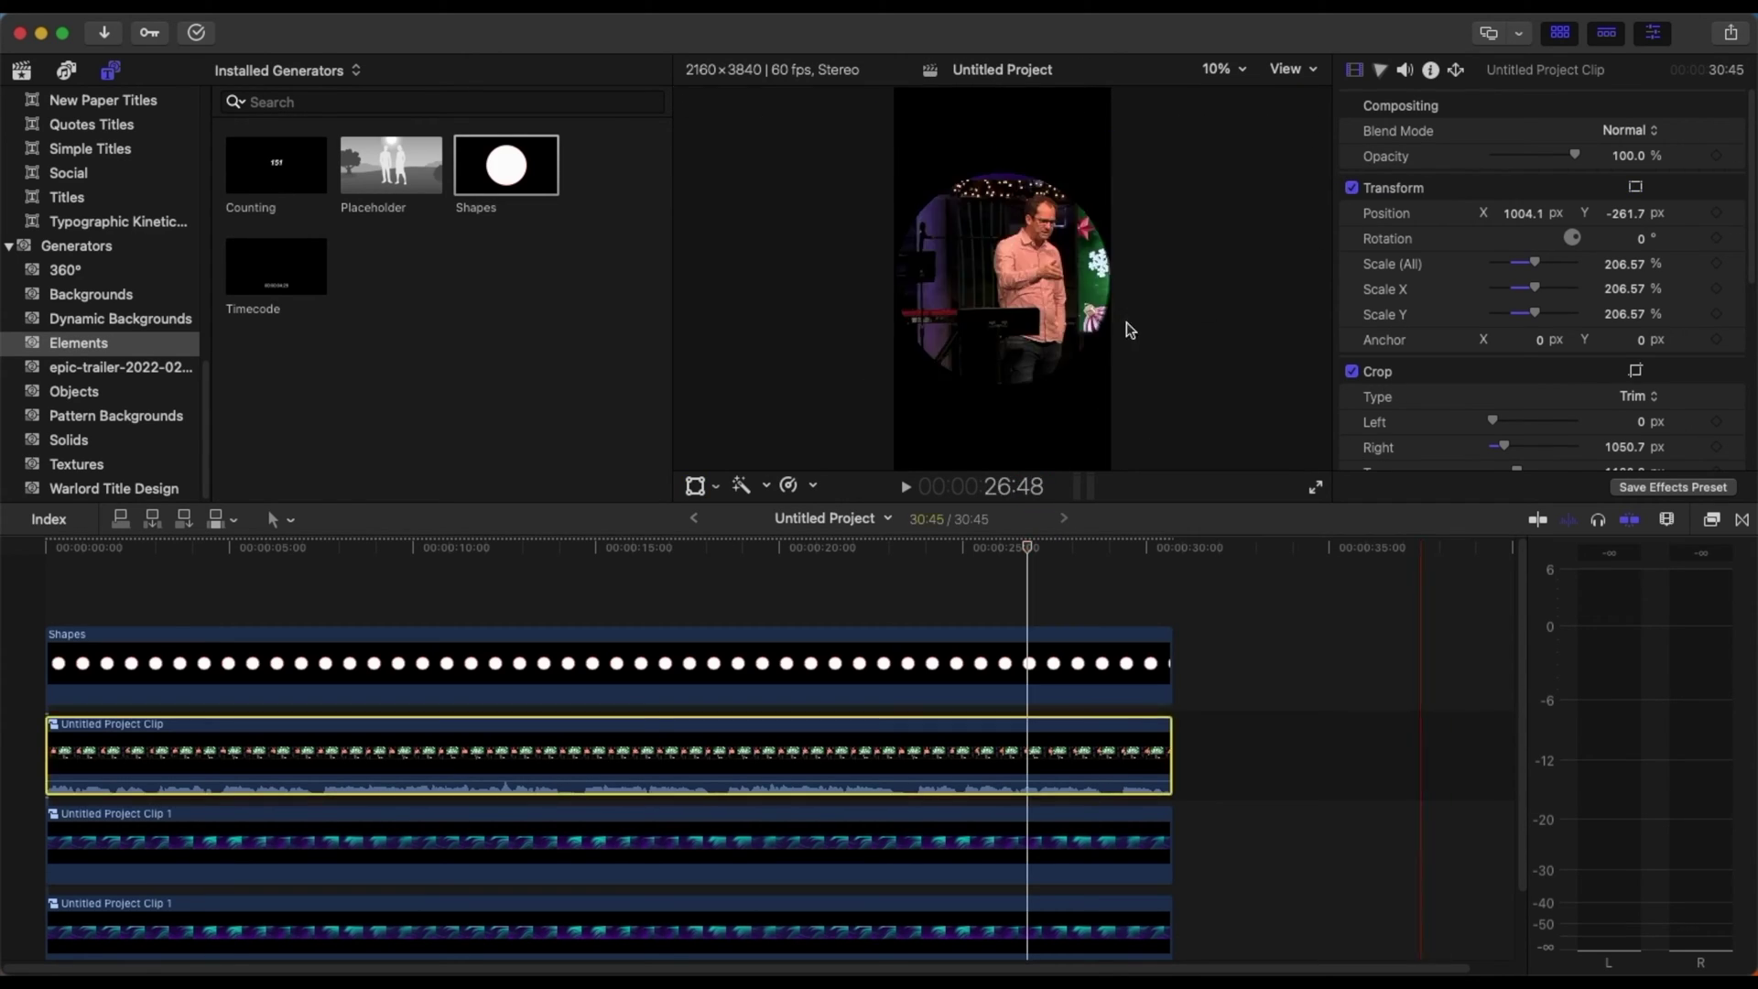
{"action": "left_click", "coordinate": [319, 576]}
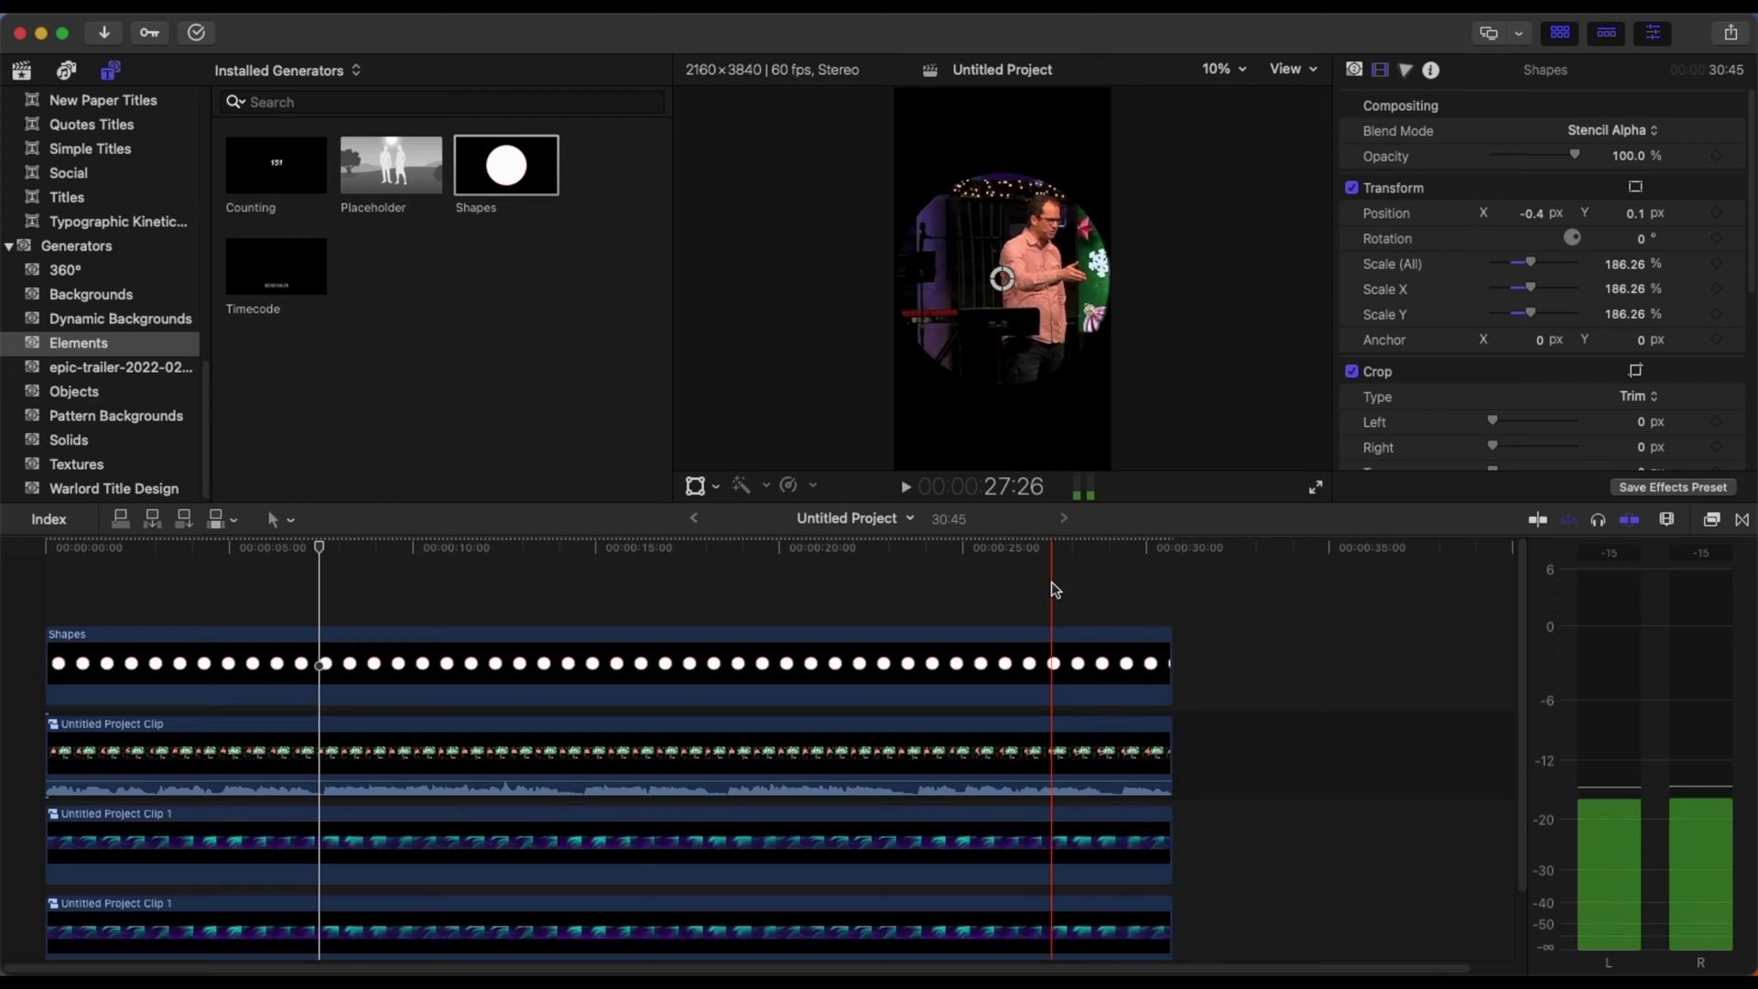
{"action": "left_click_drag", "start_coordinate": [1054, 577], "coordinate": [874, 756]}
- Combine the circle and speaker clips into a compound clip with the default name
{"action": "right_click", "coordinate": [905, 600]}
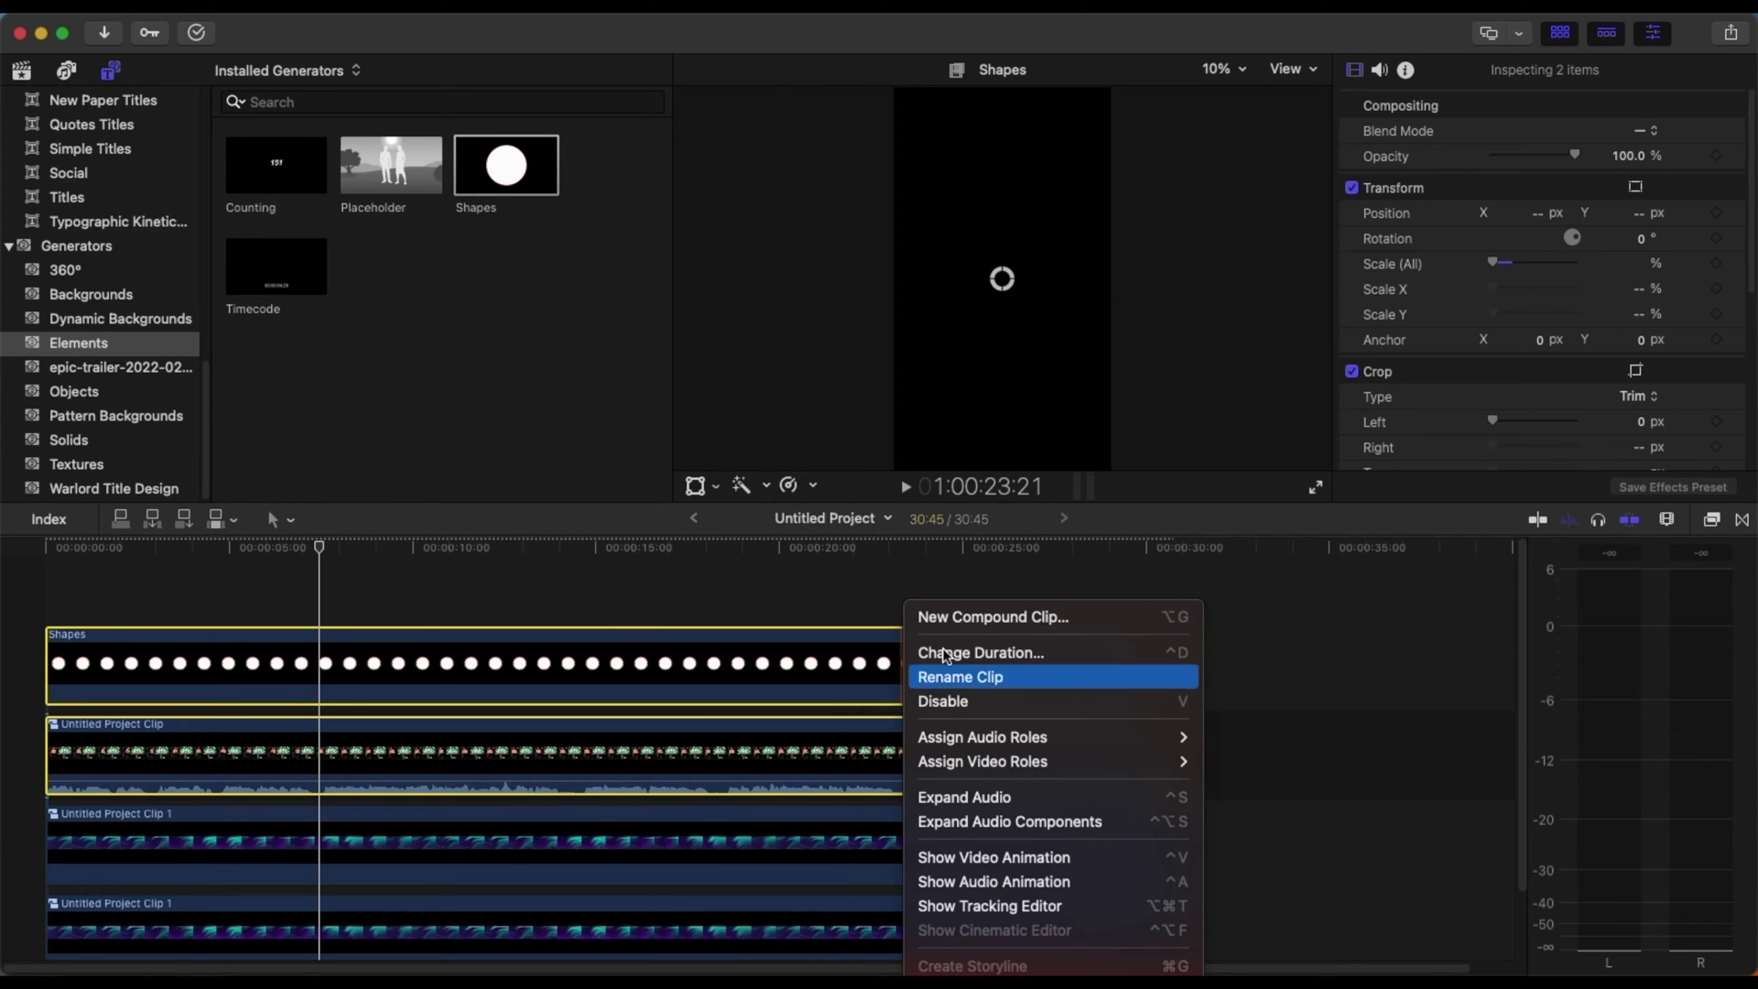
{"action": "left_click", "coordinate": [996, 616]}
{"action": "key", "text": "Return"}
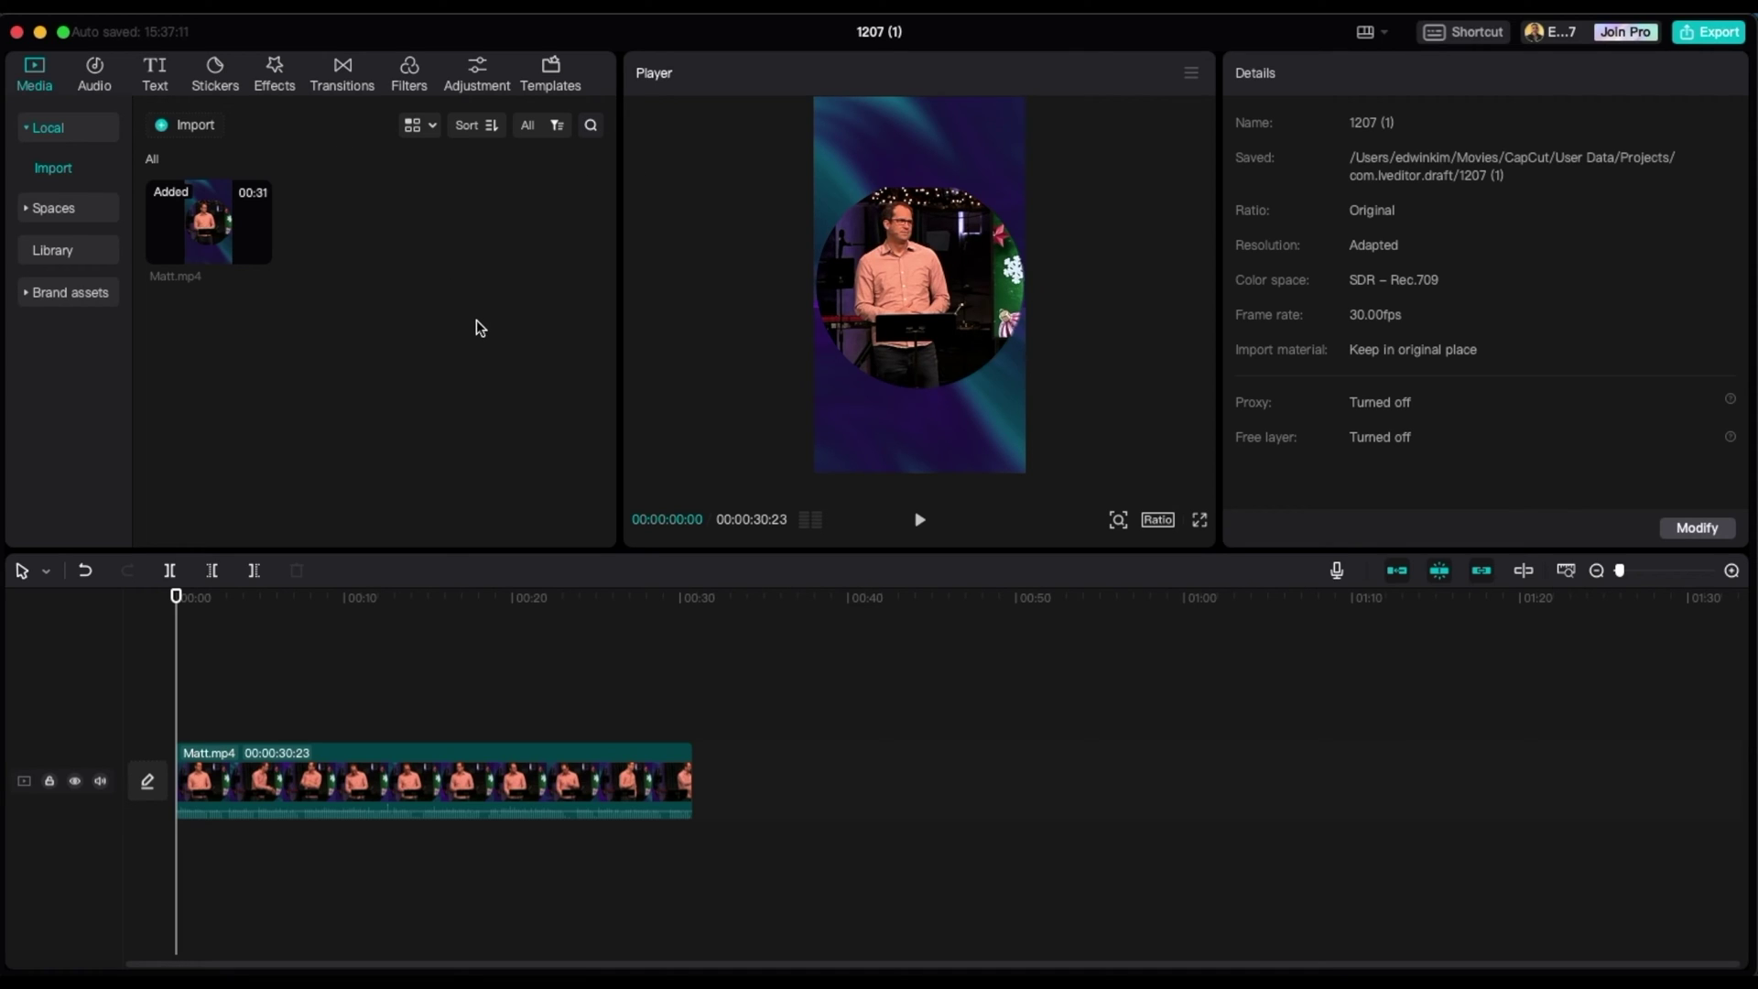
- Generate English auto captions from the sermon video's speech with Auto captions
{"action": "left_click", "coordinate": [149, 89]}
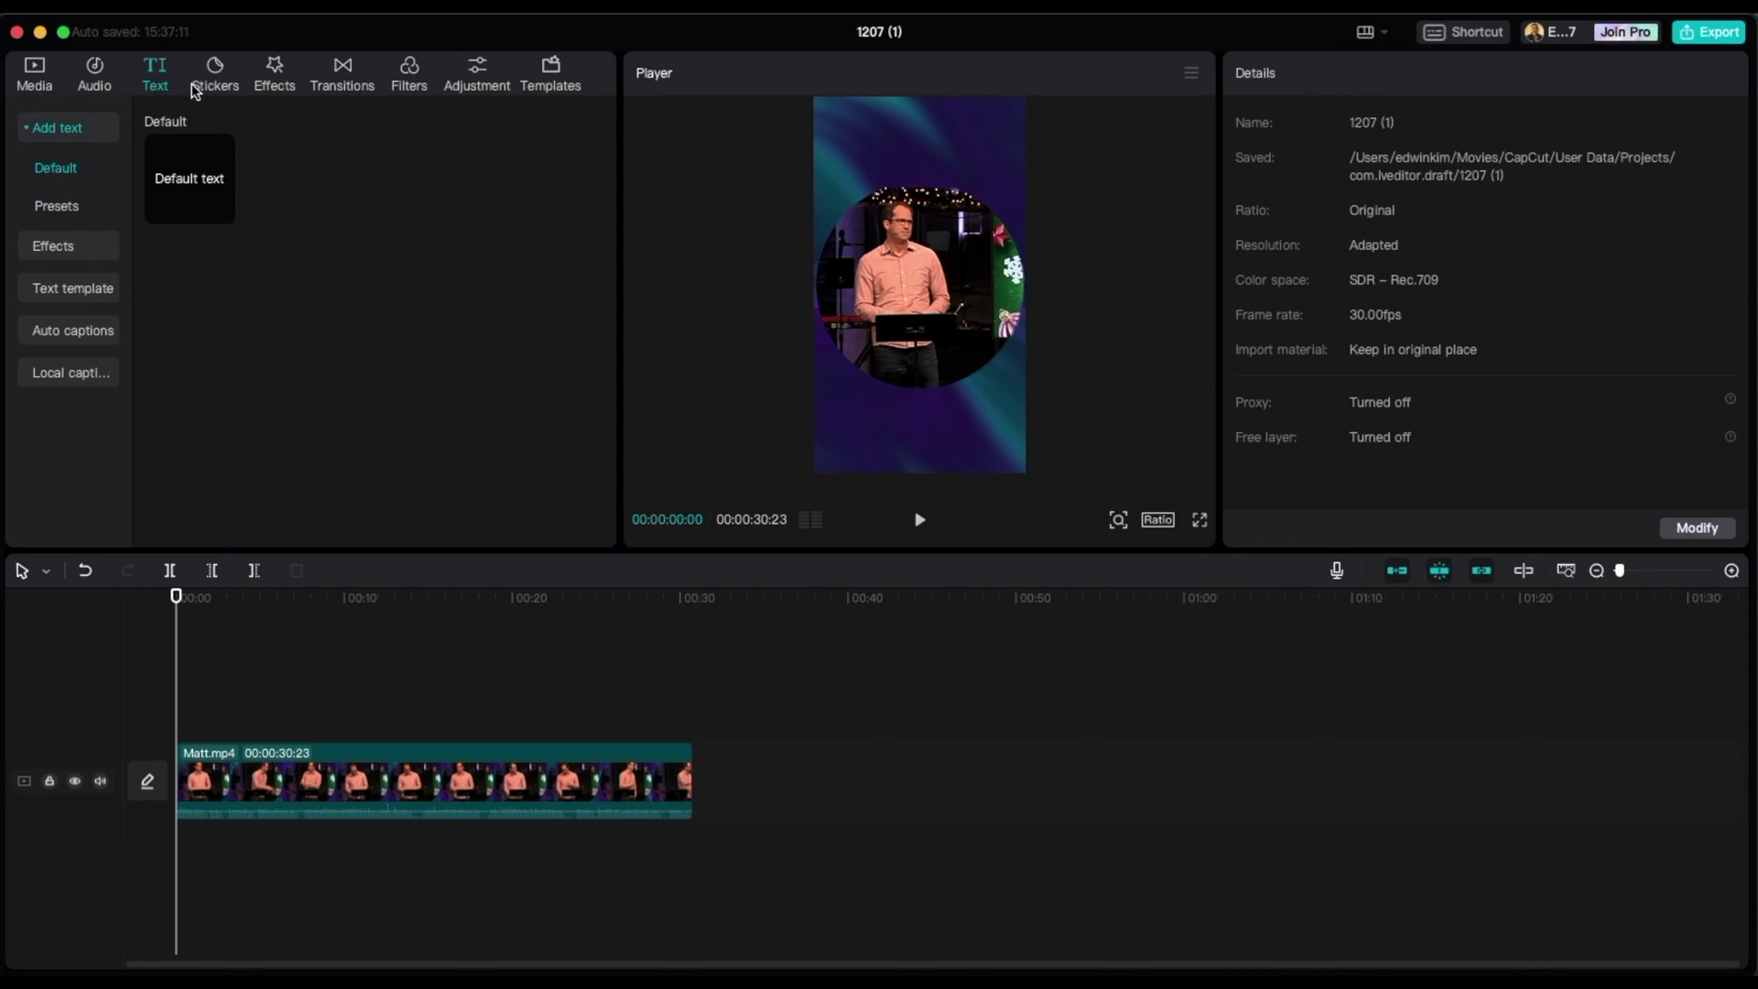
{"action": "left_click", "coordinate": [75, 340]}
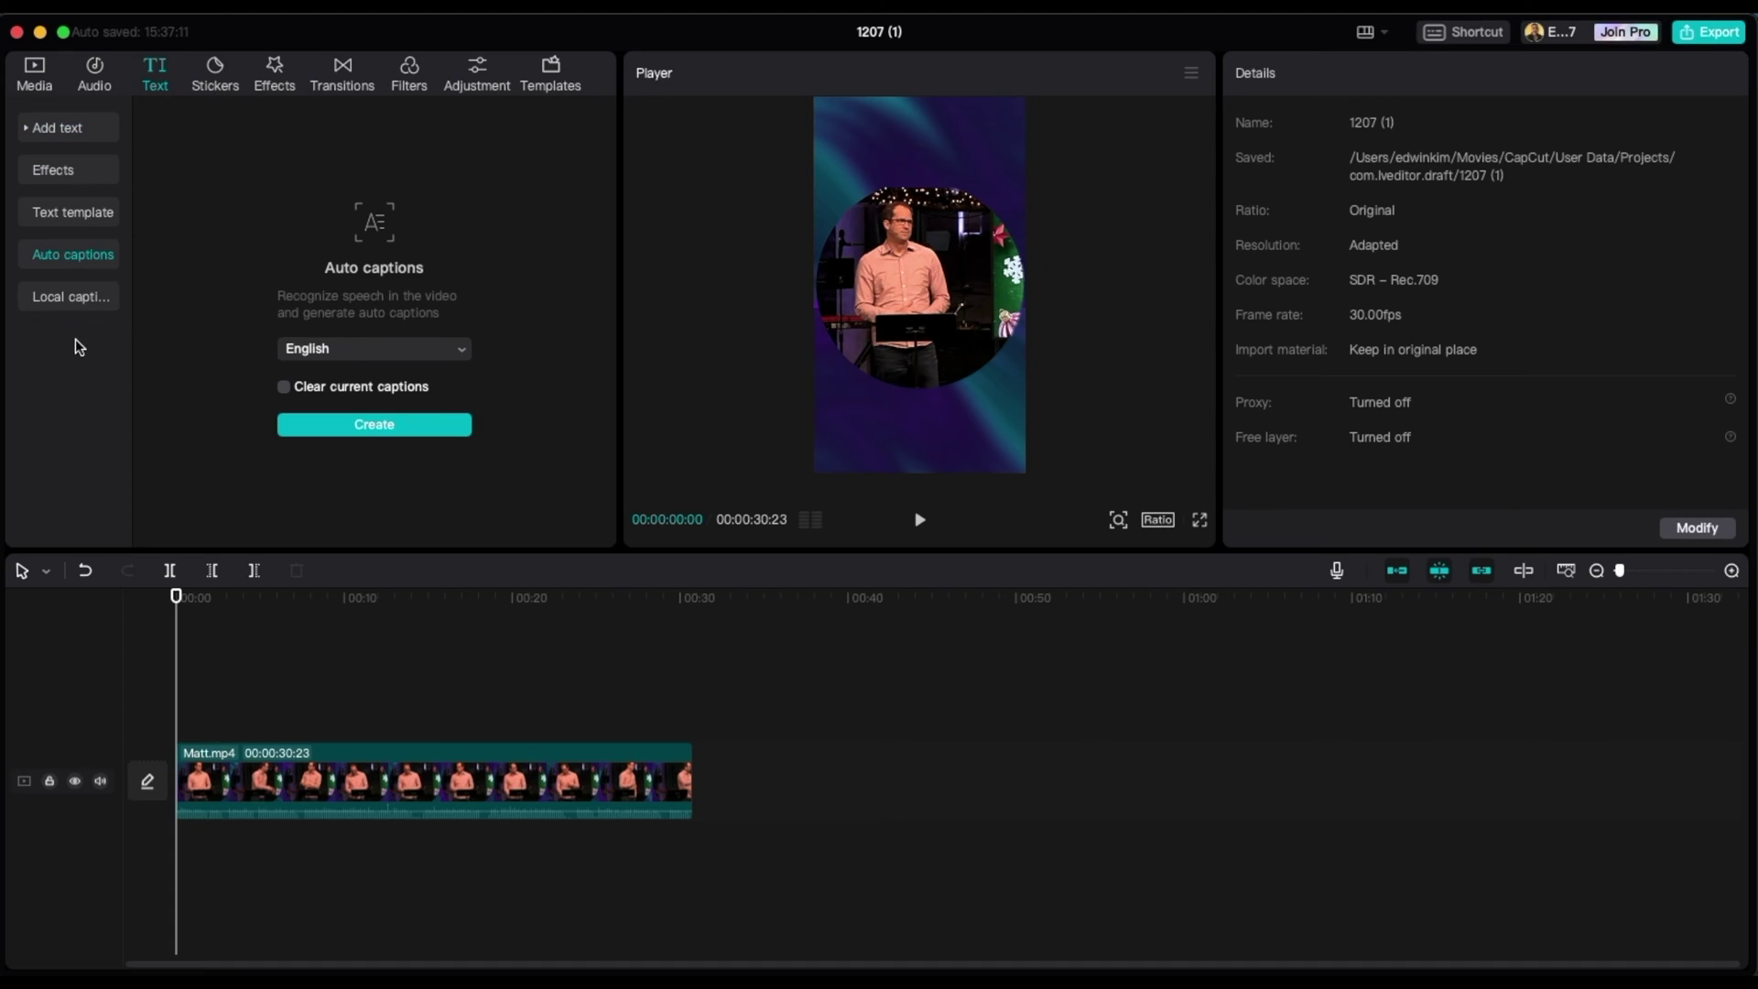
{"action": "left_click", "coordinate": [414, 425]}
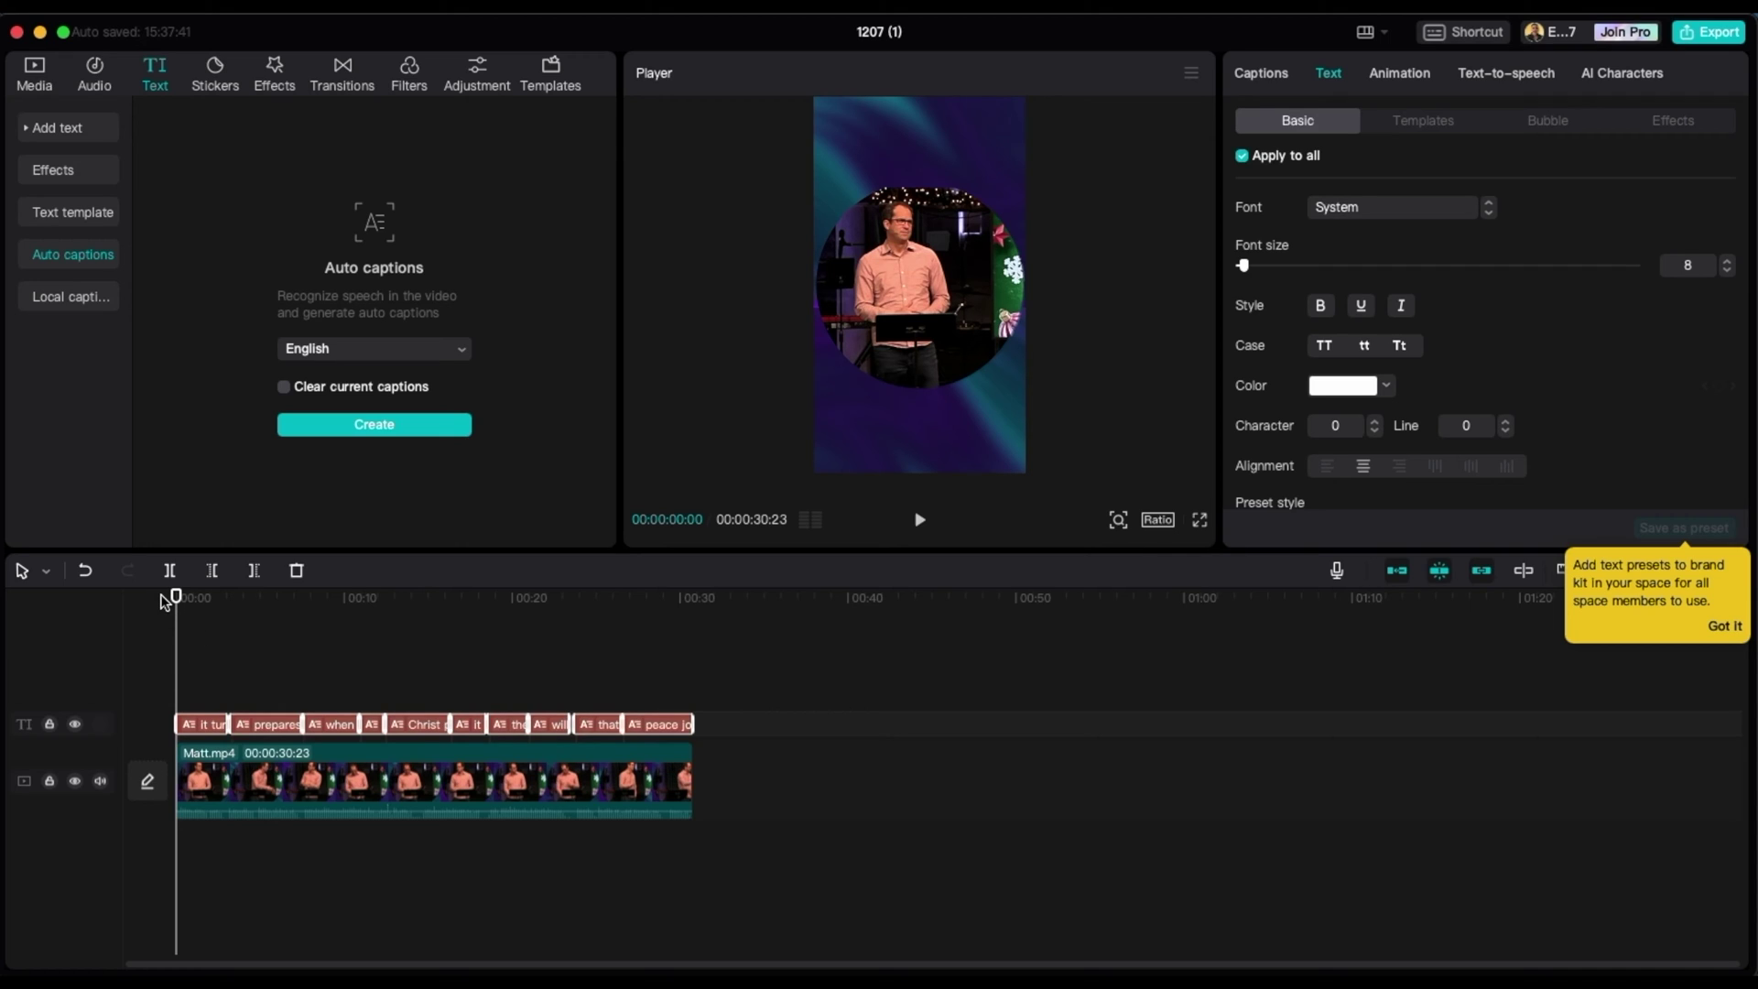
- Select all the caption clips and nudge the caption slightly lower in the player
{"action": "left_click", "coordinate": [193, 675]}
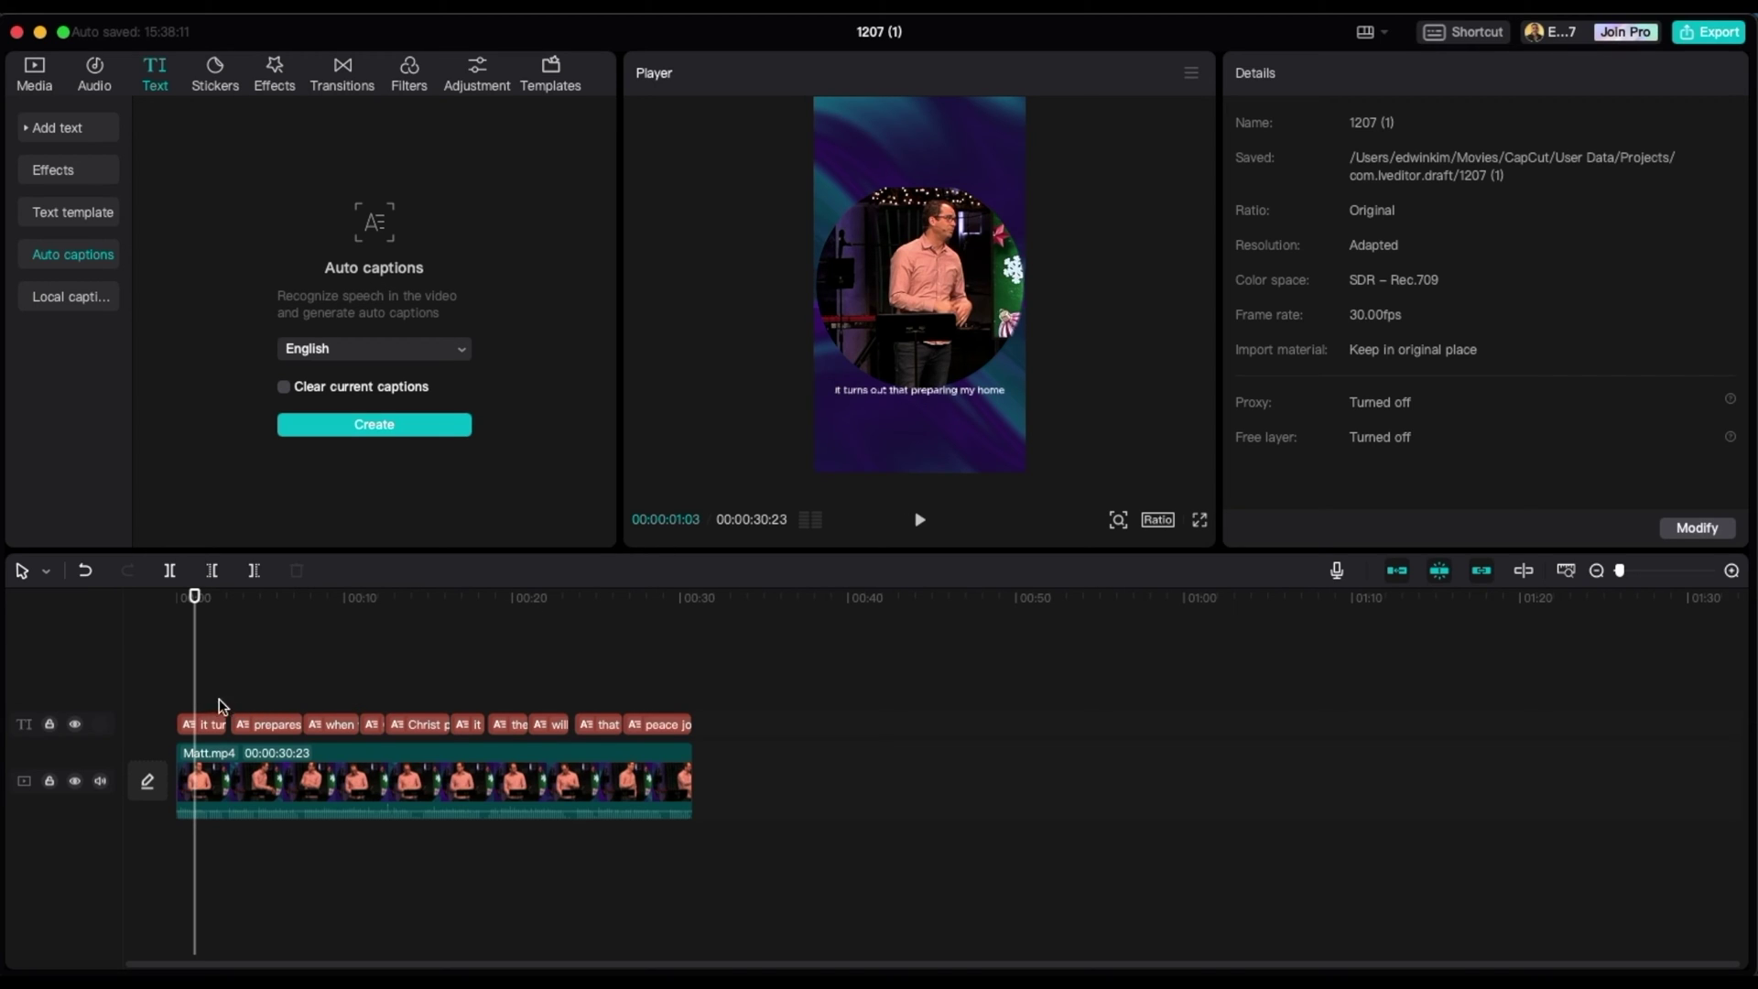
{"action": "left_click", "coordinate": [580, 724]}
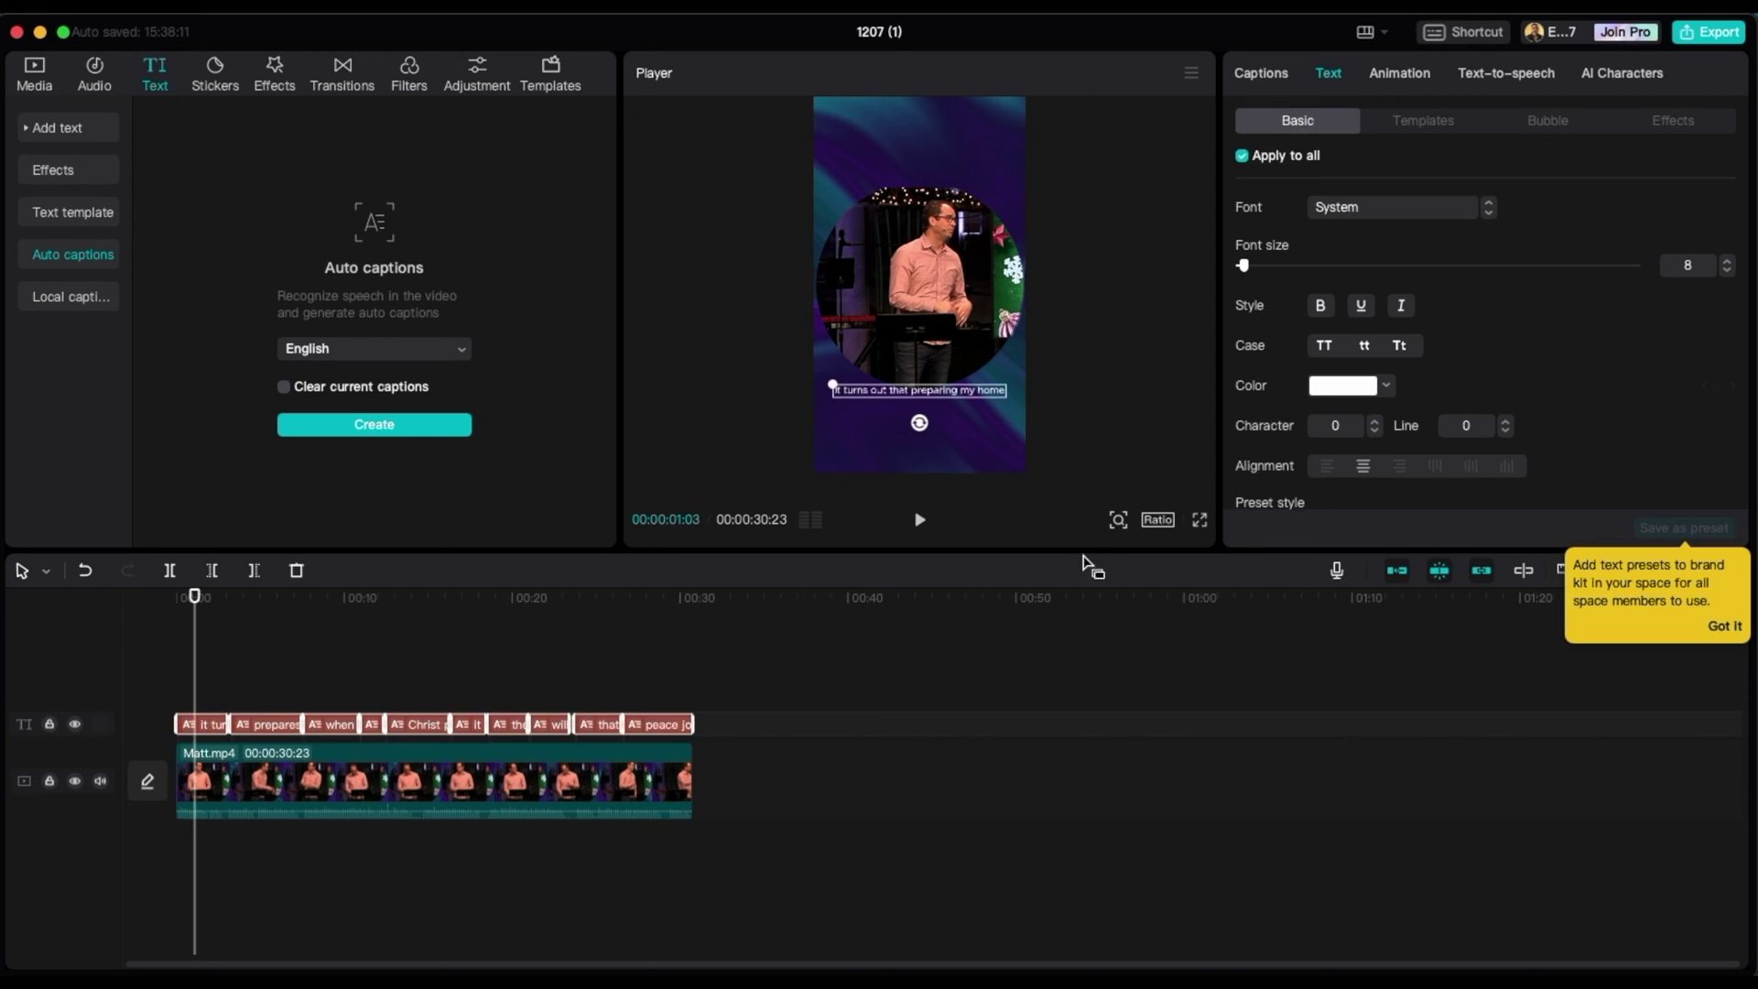
{"action": "left_click", "coordinate": [1726, 630]}
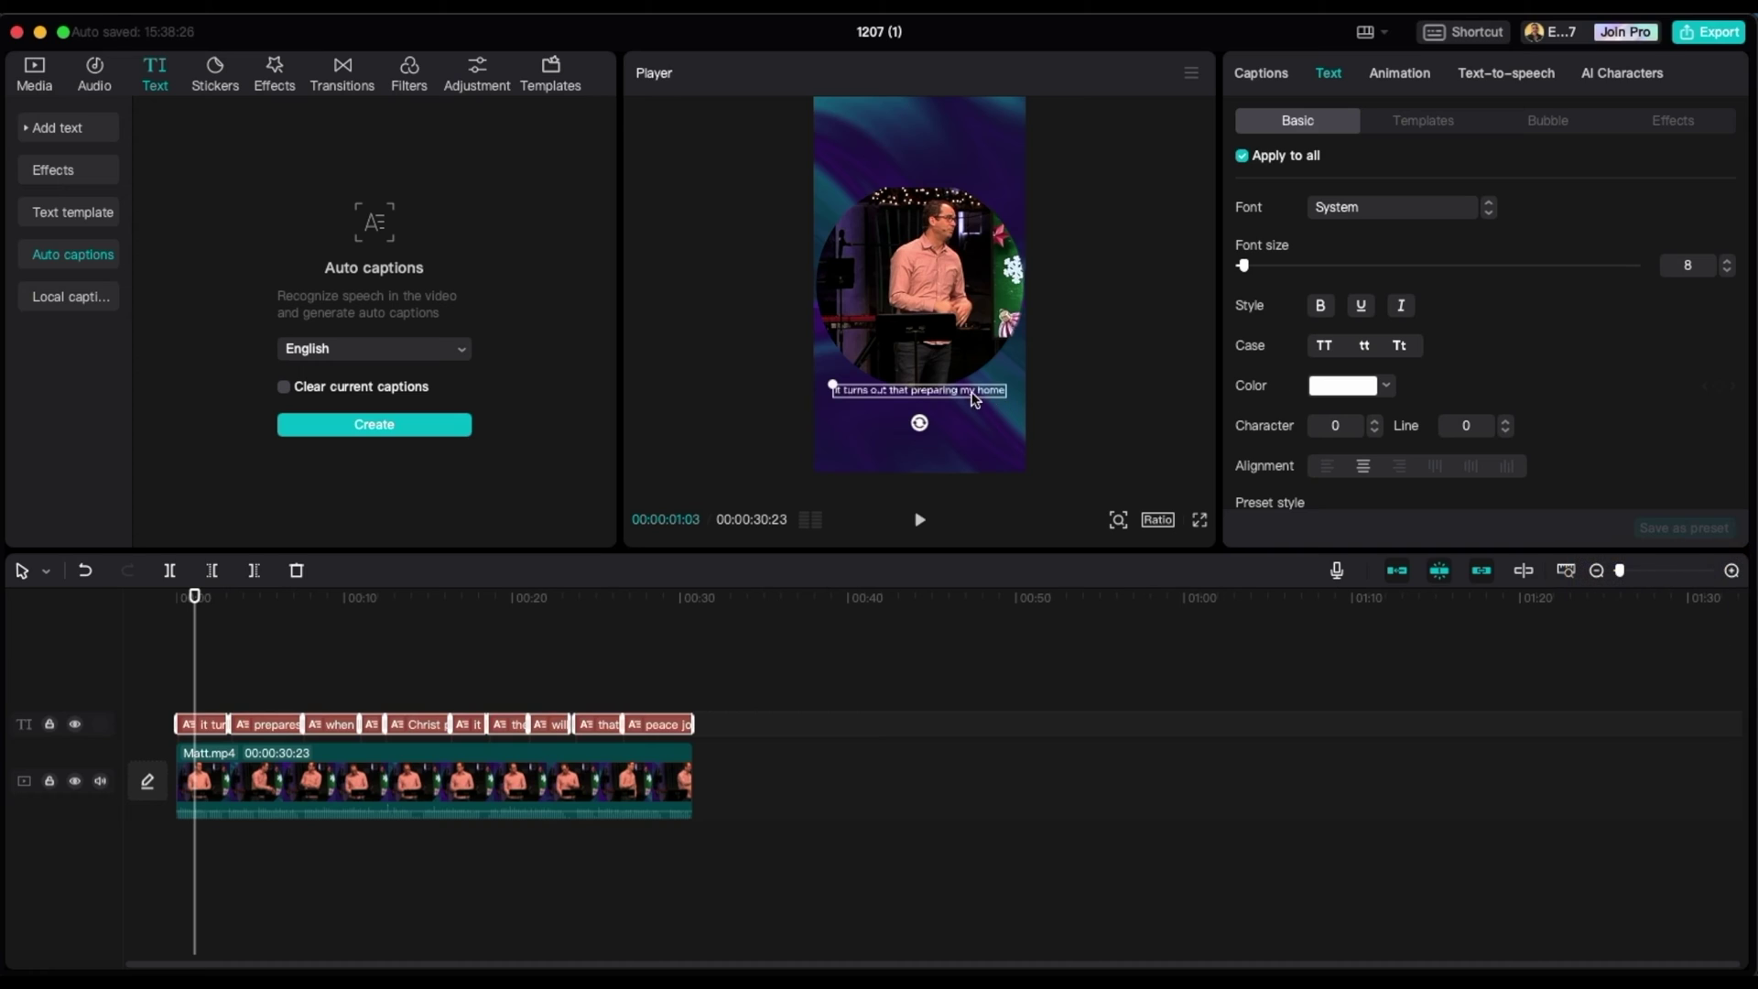
{"action": "left_click_drag", "start_coordinate": [943, 399], "coordinate": [945, 410]}
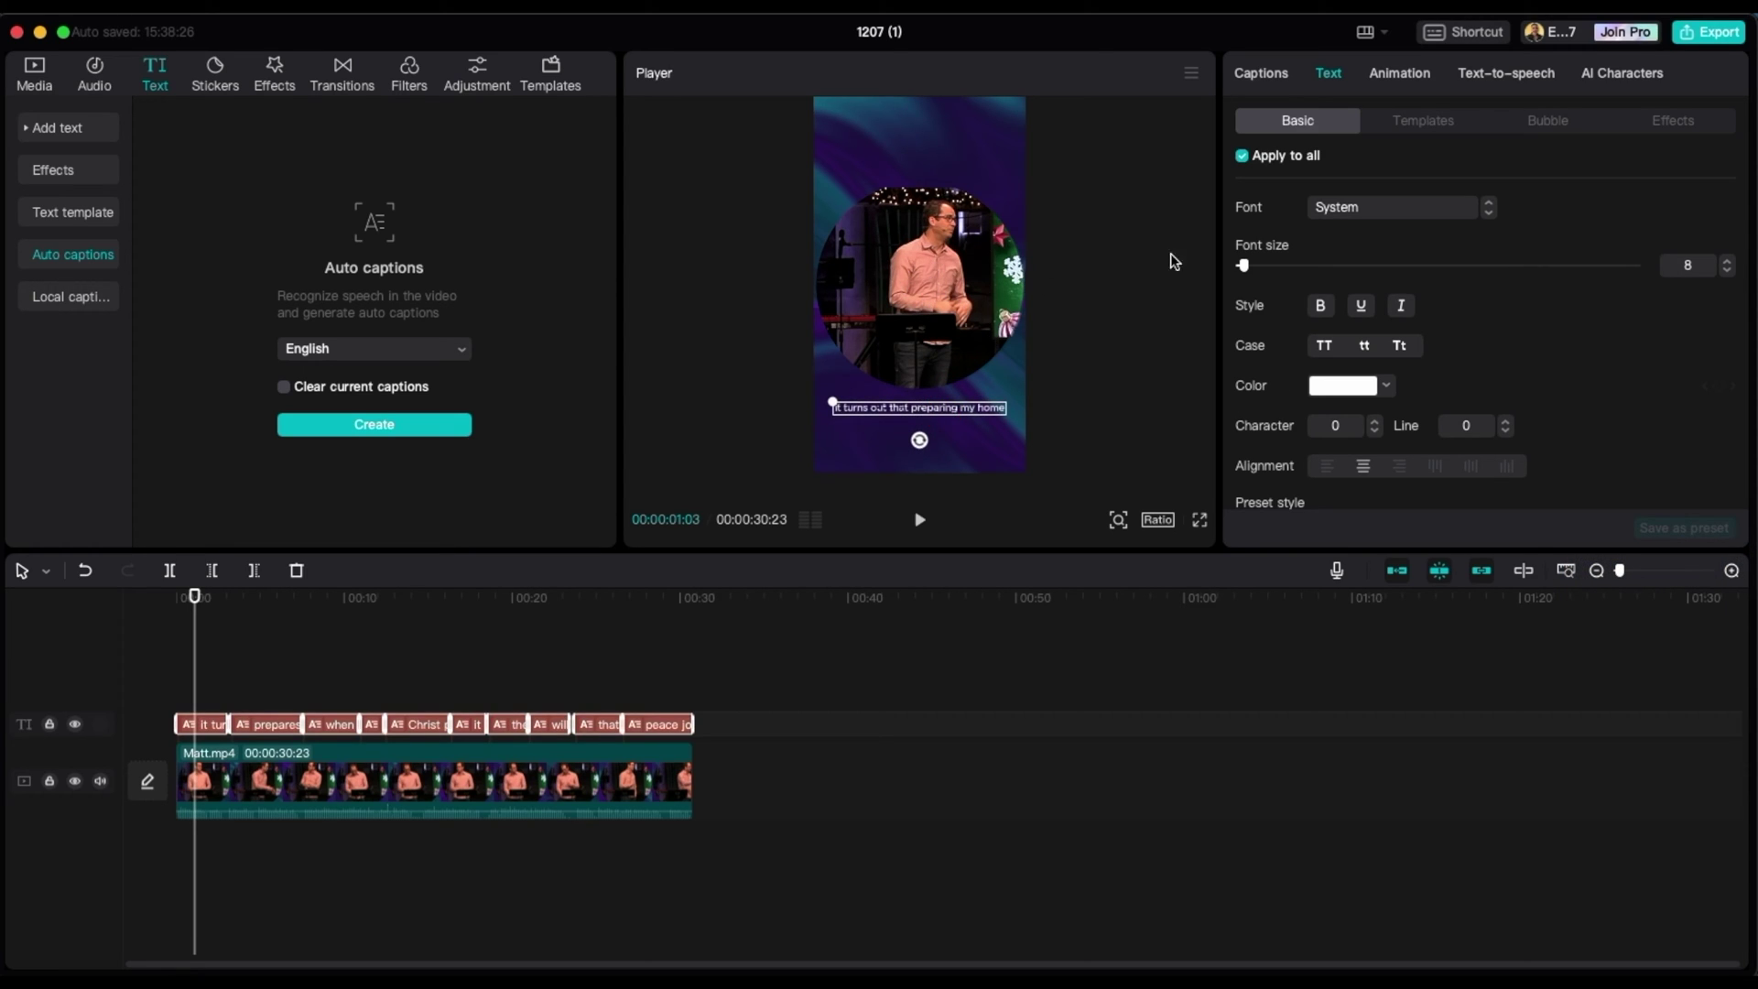
- Make the captions bold Raleway at font size 14, then scrub through later captions to check them
{"action": "left_click", "coordinate": [1322, 305]}
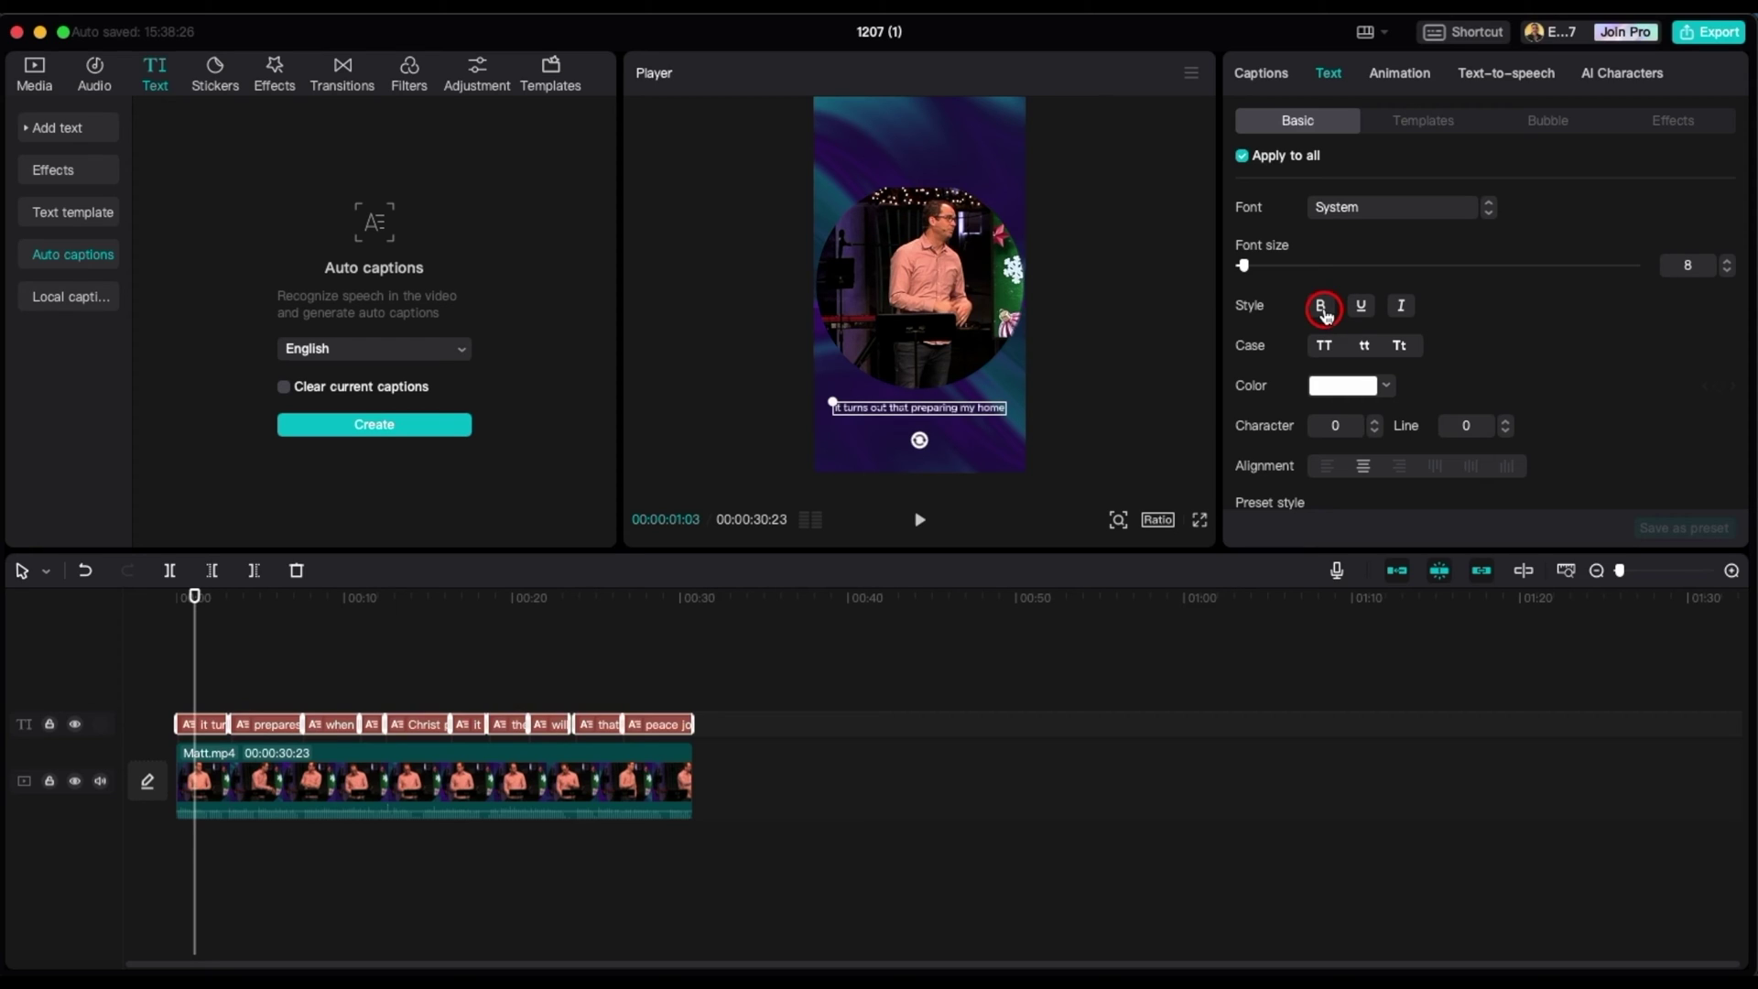
{"action": "left_click", "coordinate": [1426, 213]}
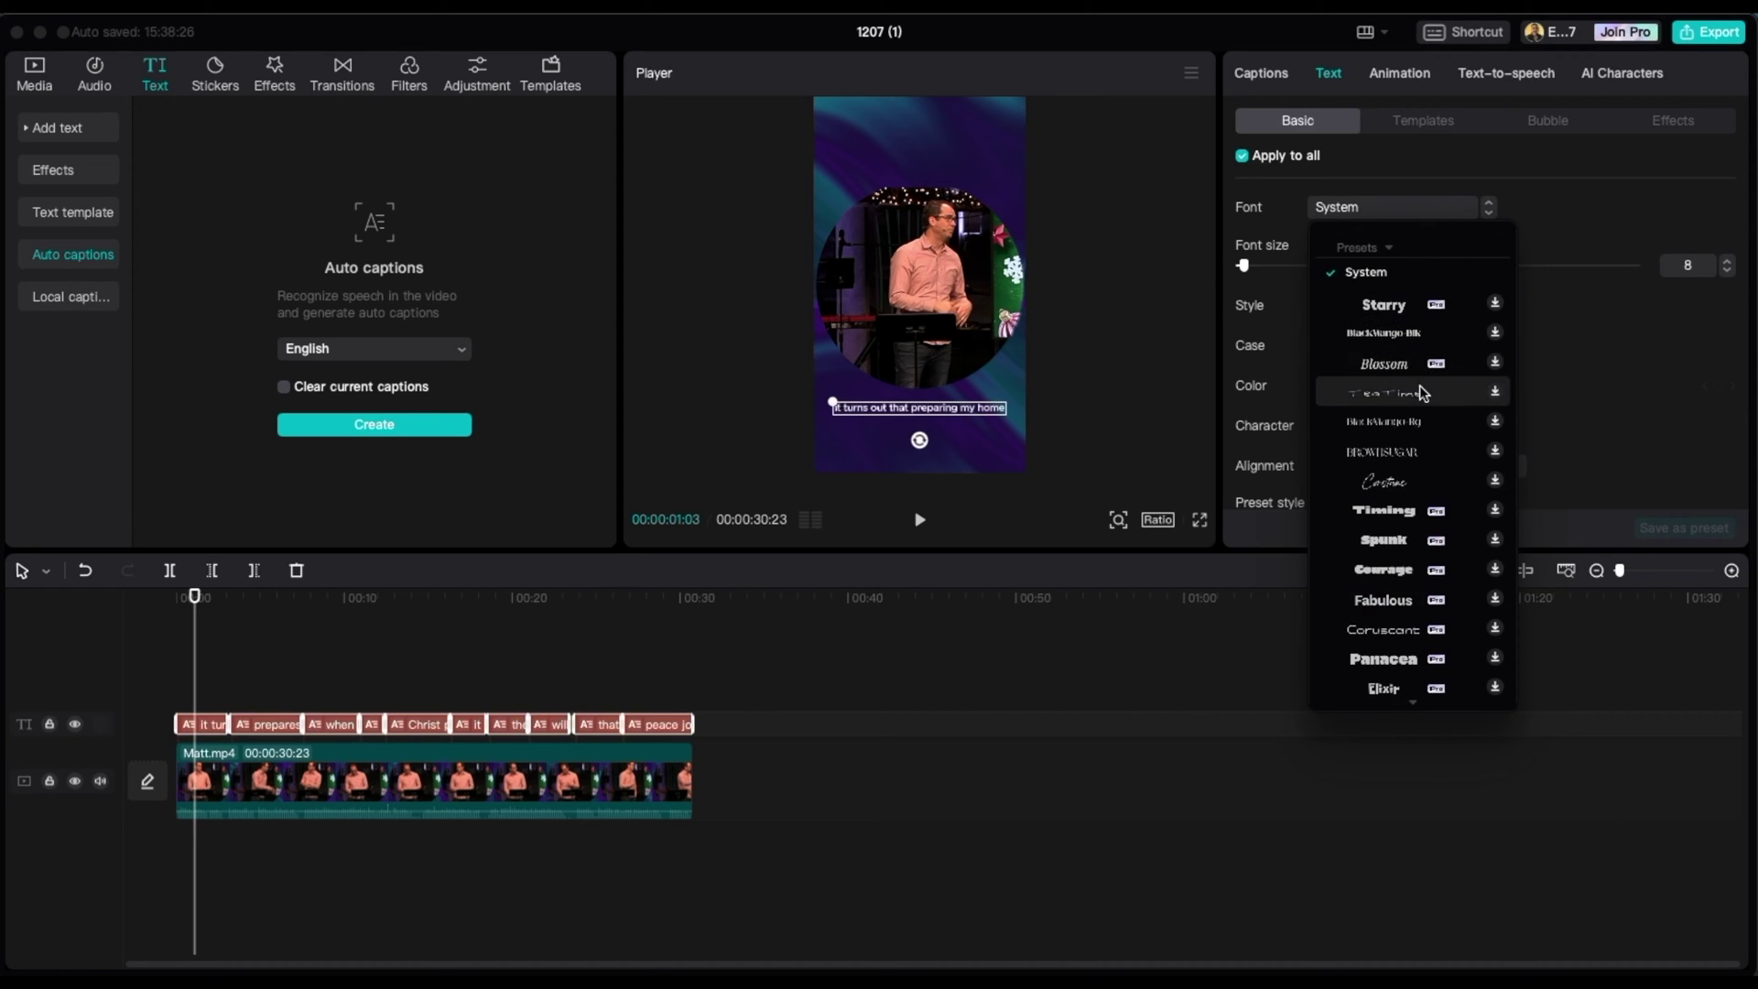
{"action": "scroll", "coordinate": [1420, 384], "scroll_direction": "down", "scroll_amount": 15}
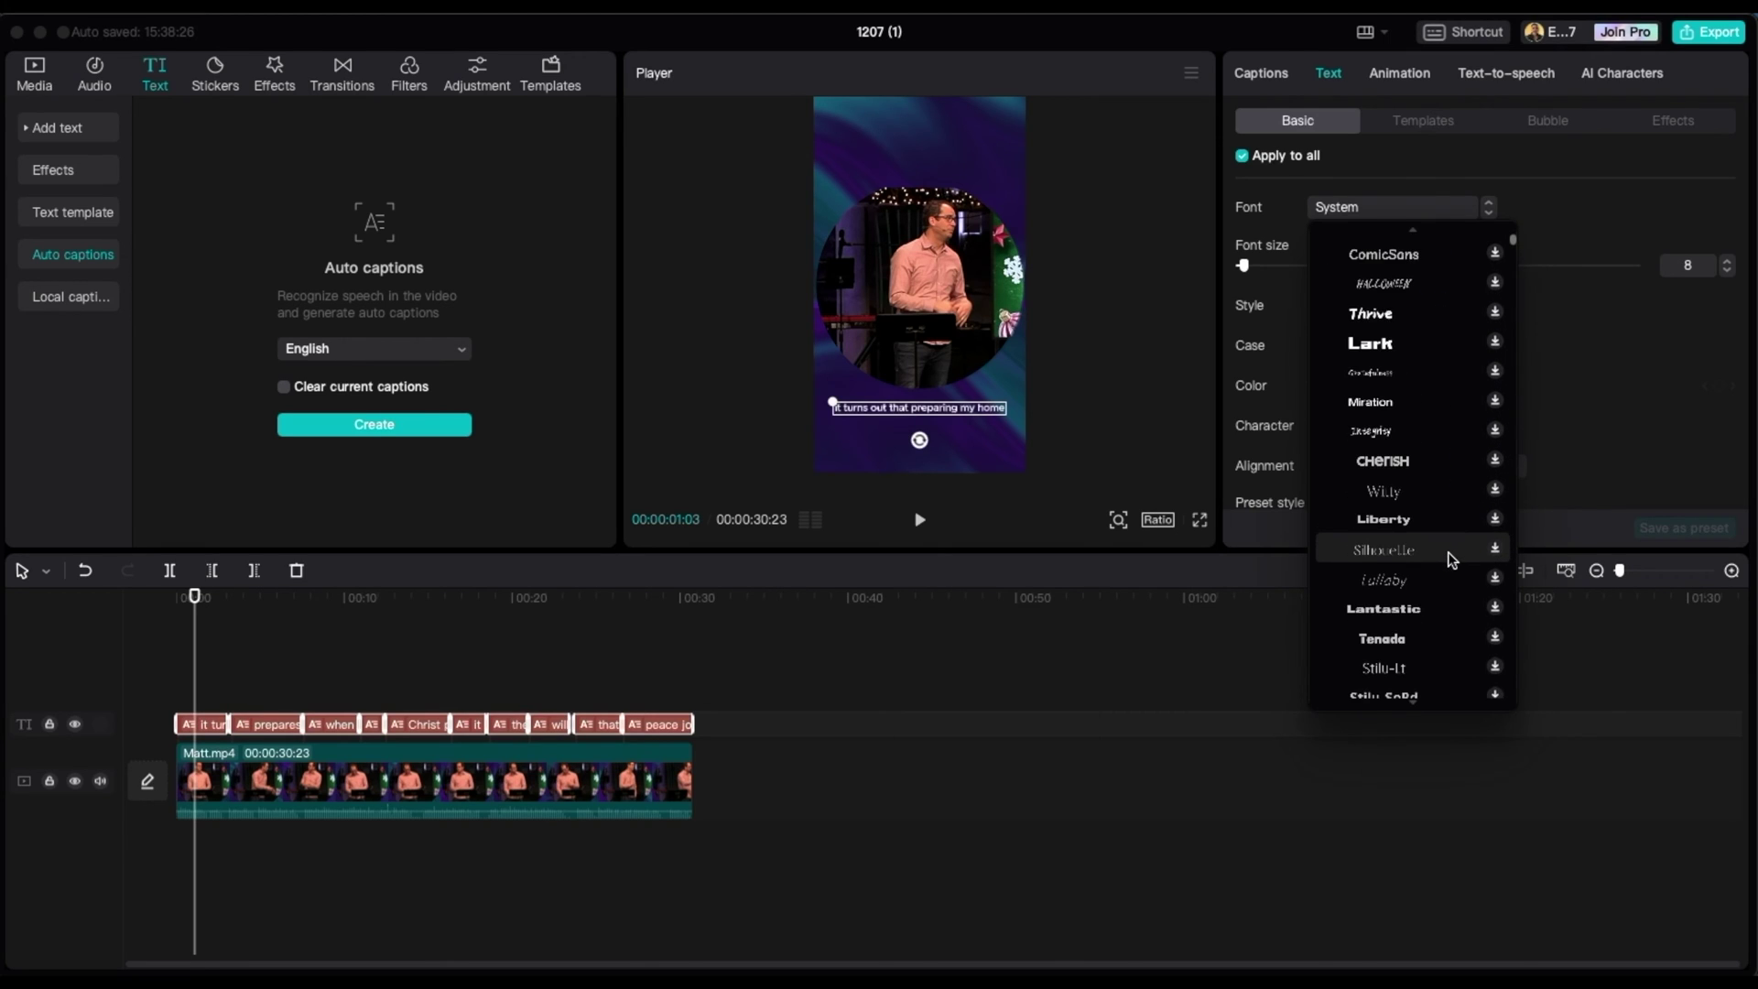
{"action": "left_click", "coordinate": [1451, 559]}
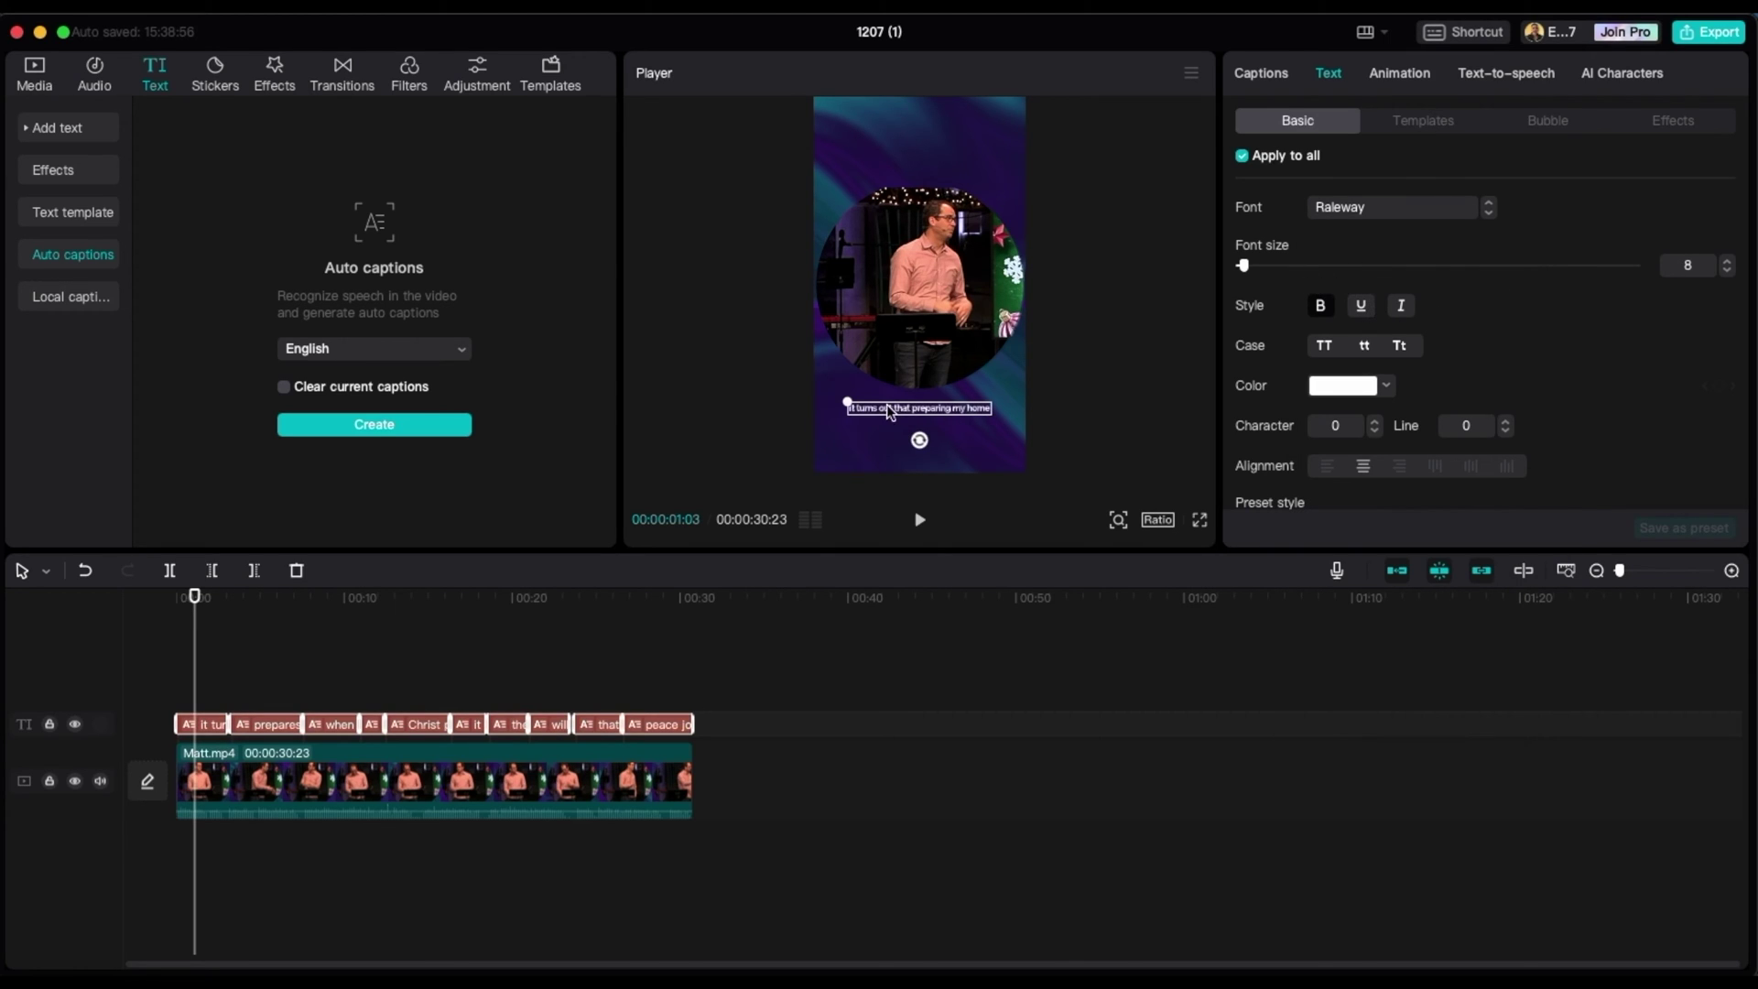
{"action": "left_click", "coordinate": [1727, 259]}
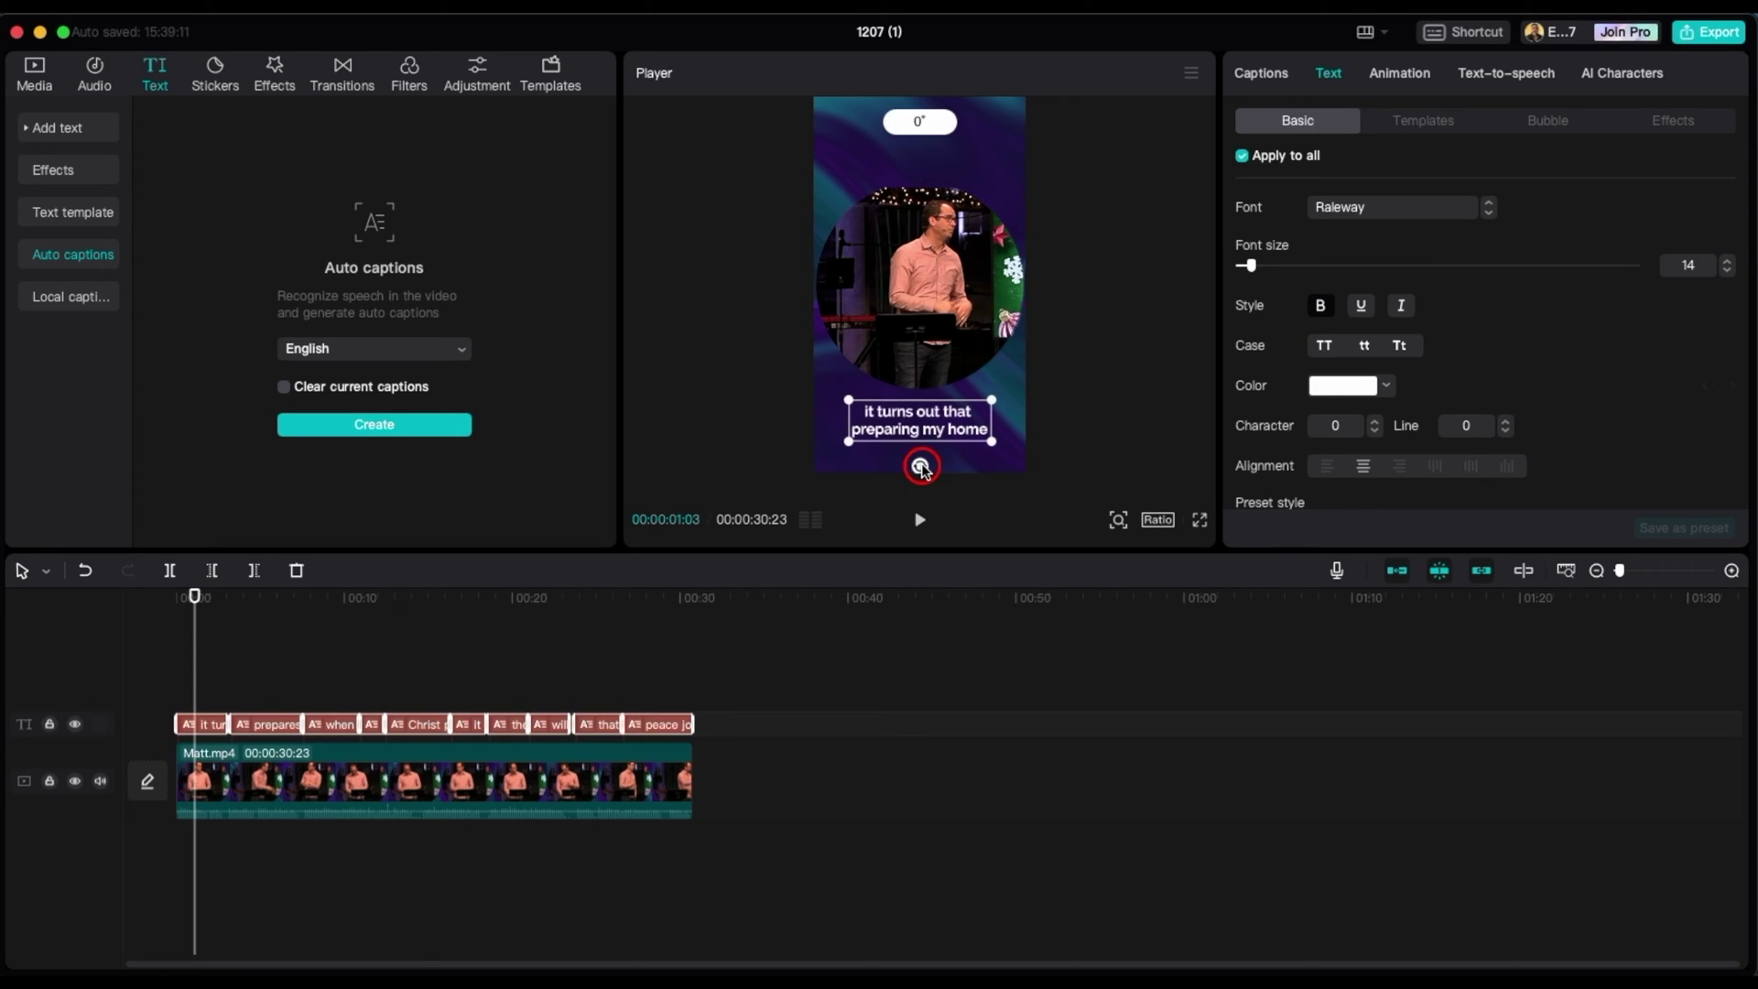
{"action": "left_click", "coordinate": [395, 637]}
{"action": "left_click_drag", "start_coordinate": [442, 639], "coordinate": [671, 668]}
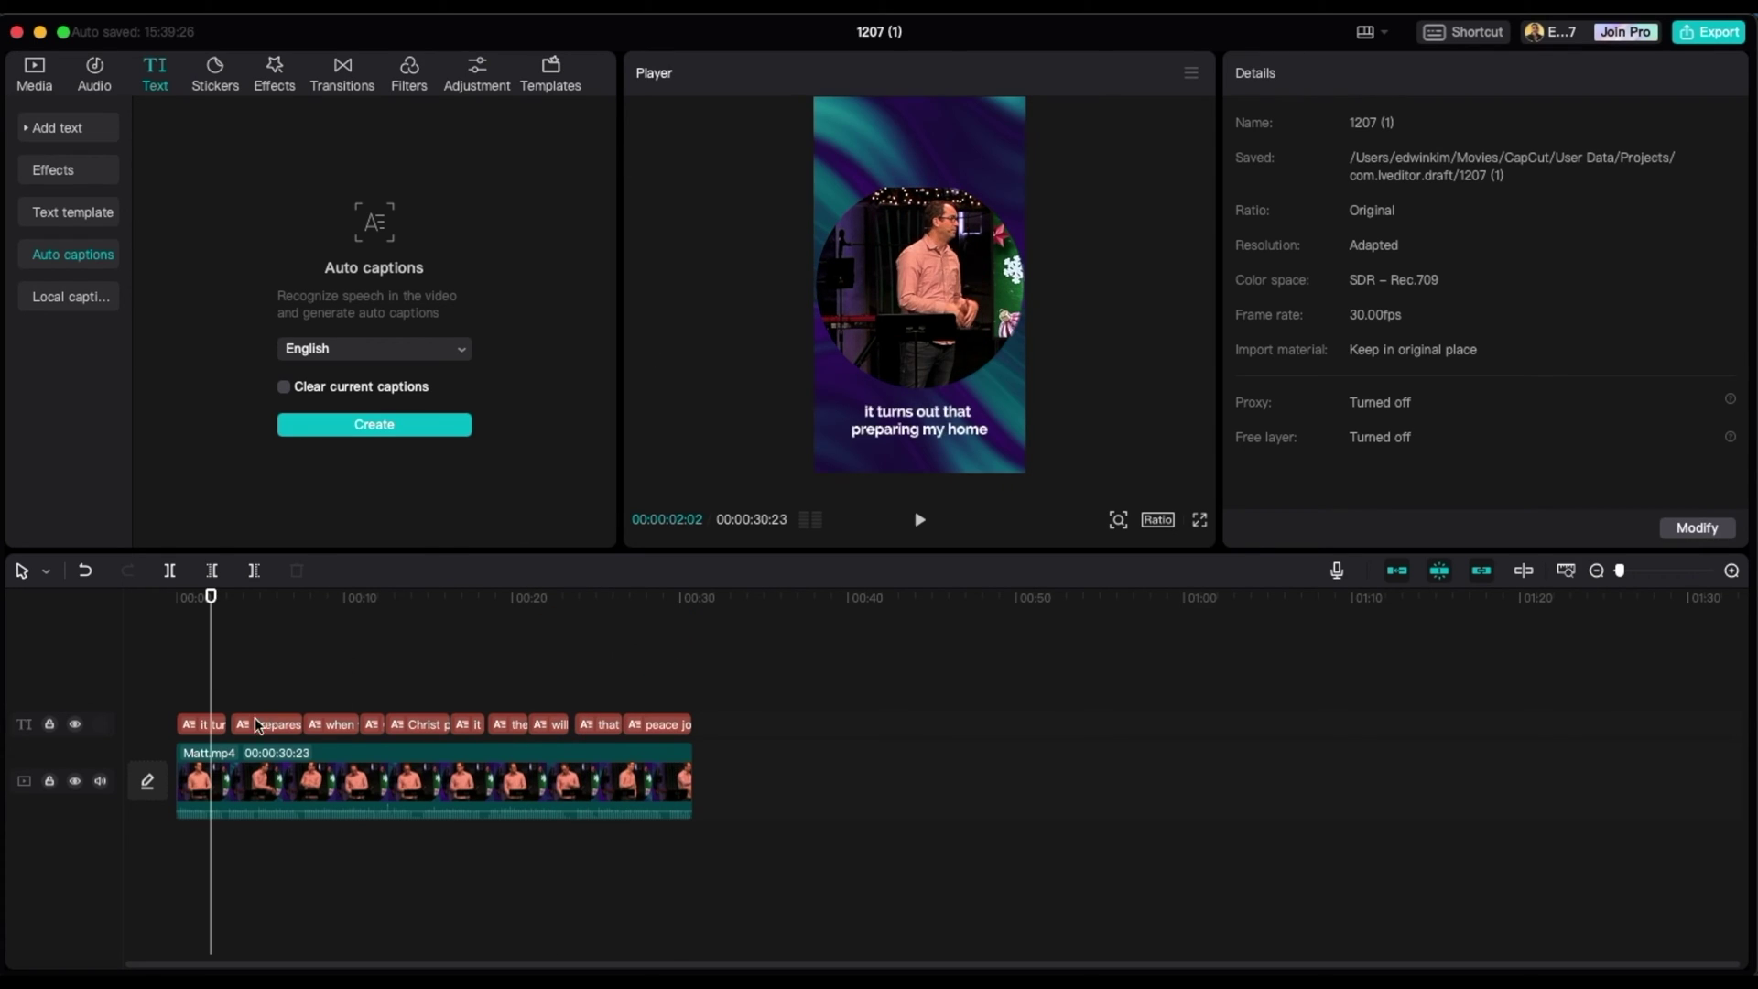
- Select all captions, color them yellow (FFDE00), and enlarge the caption text slightly
{"action": "left_click_drag", "start_coordinate": [161, 677], "coordinate": [632, 732]}
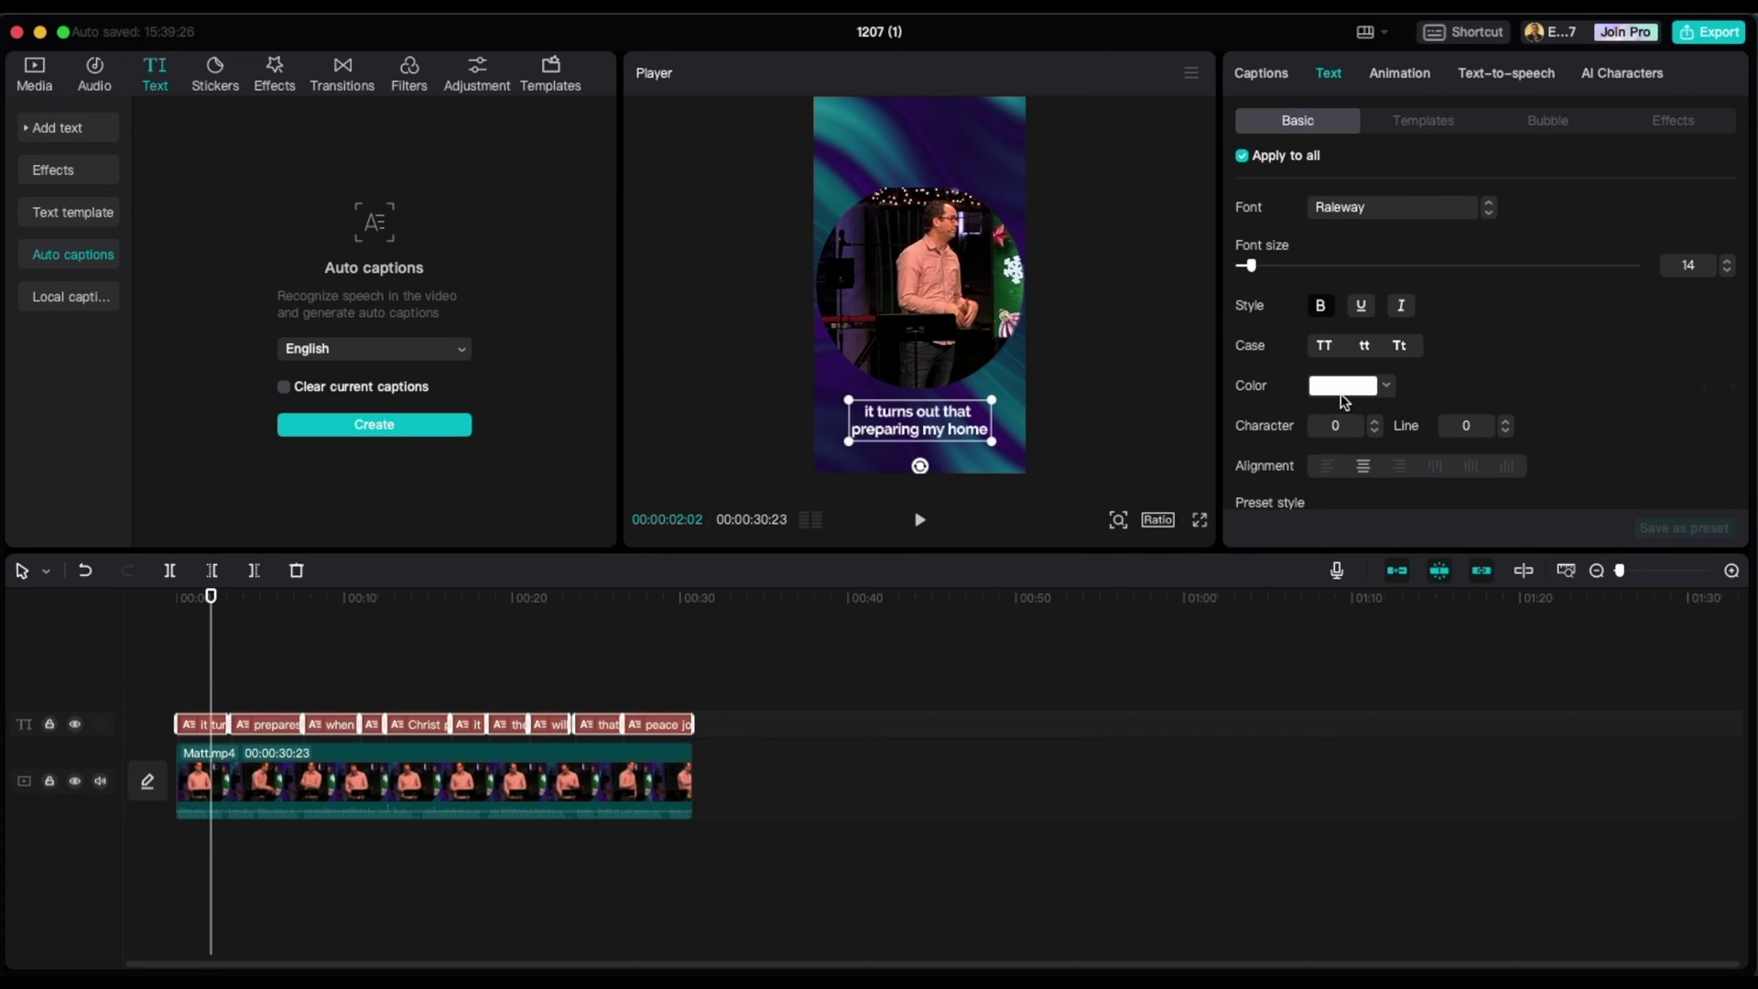
{"action": "left_click", "coordinate": [1373, 386]}
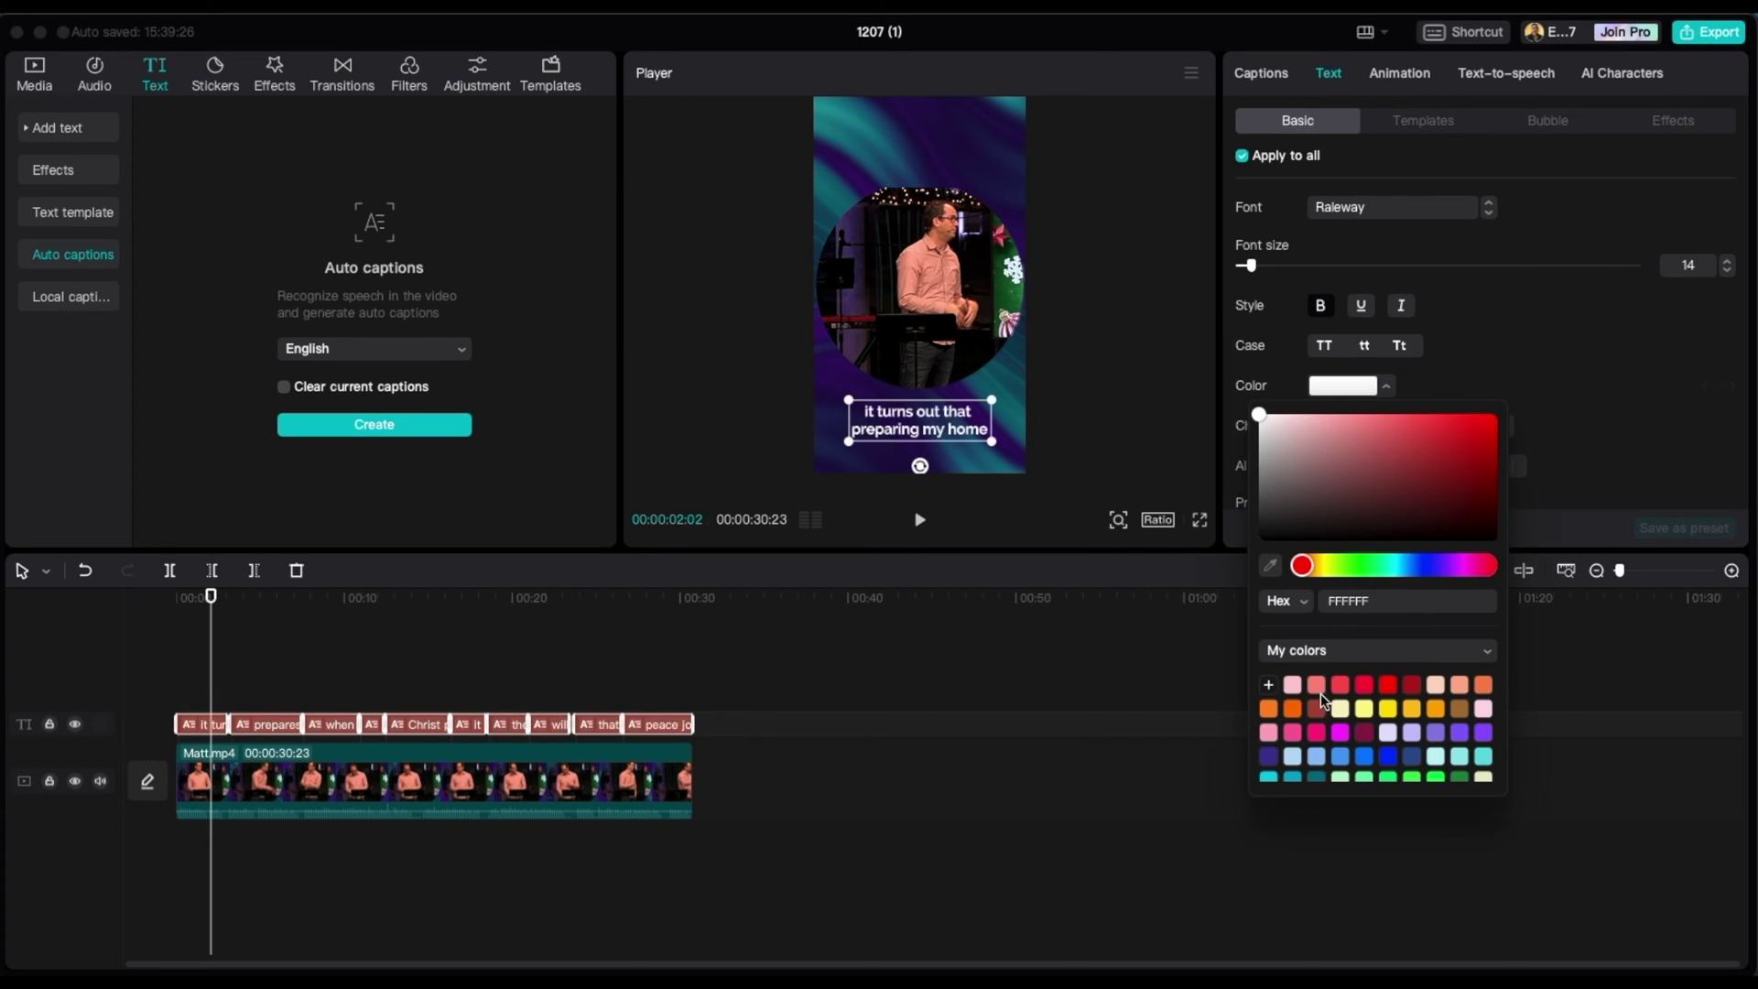
{"action": "left_click", "coordinate": [1388, 715]}
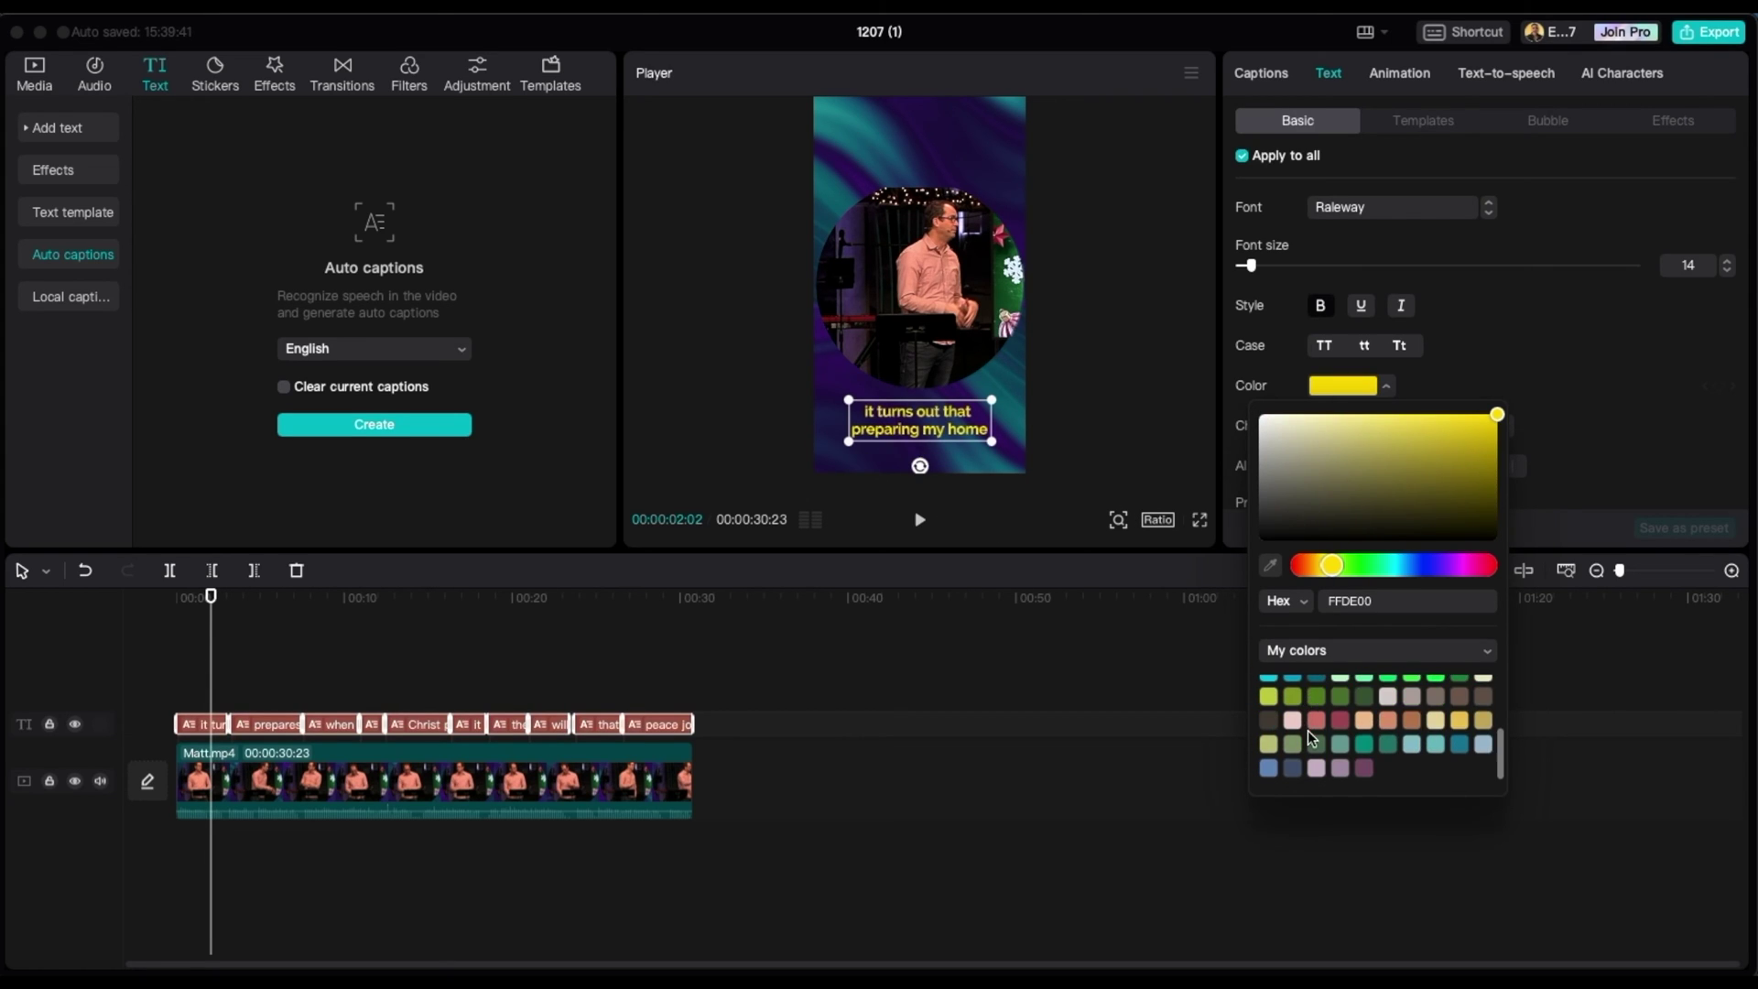
{"action": "left_click_drag", "start_coordinate": [849, 400], "coordinate": [839, 397]}
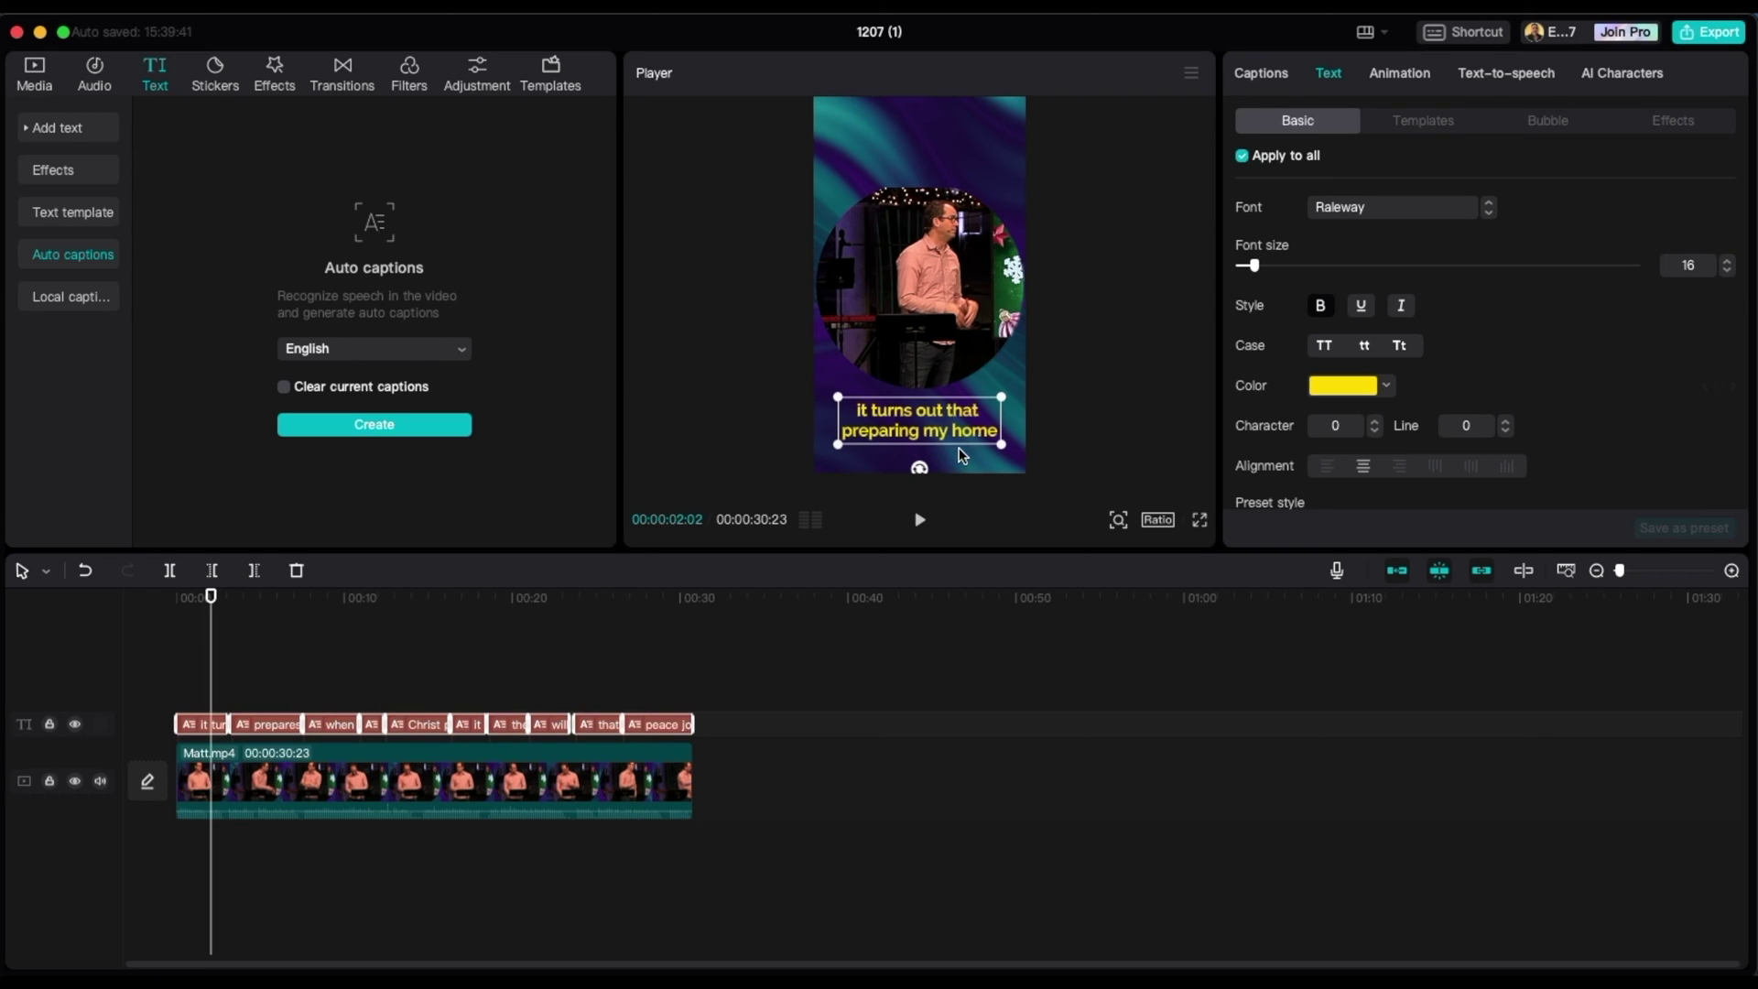
- Try a dark background and a thicker outline on the captions, then turn both off
{"action": "scroll", "coordinate": [1589, 381], "scroll_direction": "down", "scroll_amount": 10}
{"action": "scroll", "coordinate": [1569, 412], "scroll_direction": "up", "scroll_amount": 8}
{"action": "scroll", "coordinate": [1571, 409], "scroll_direction": "down", "scroll_amount": 8}
{"action": "scroll", "coordinate": [1571, 410], "scroll_direction": "down", "scroll_amount": 2}
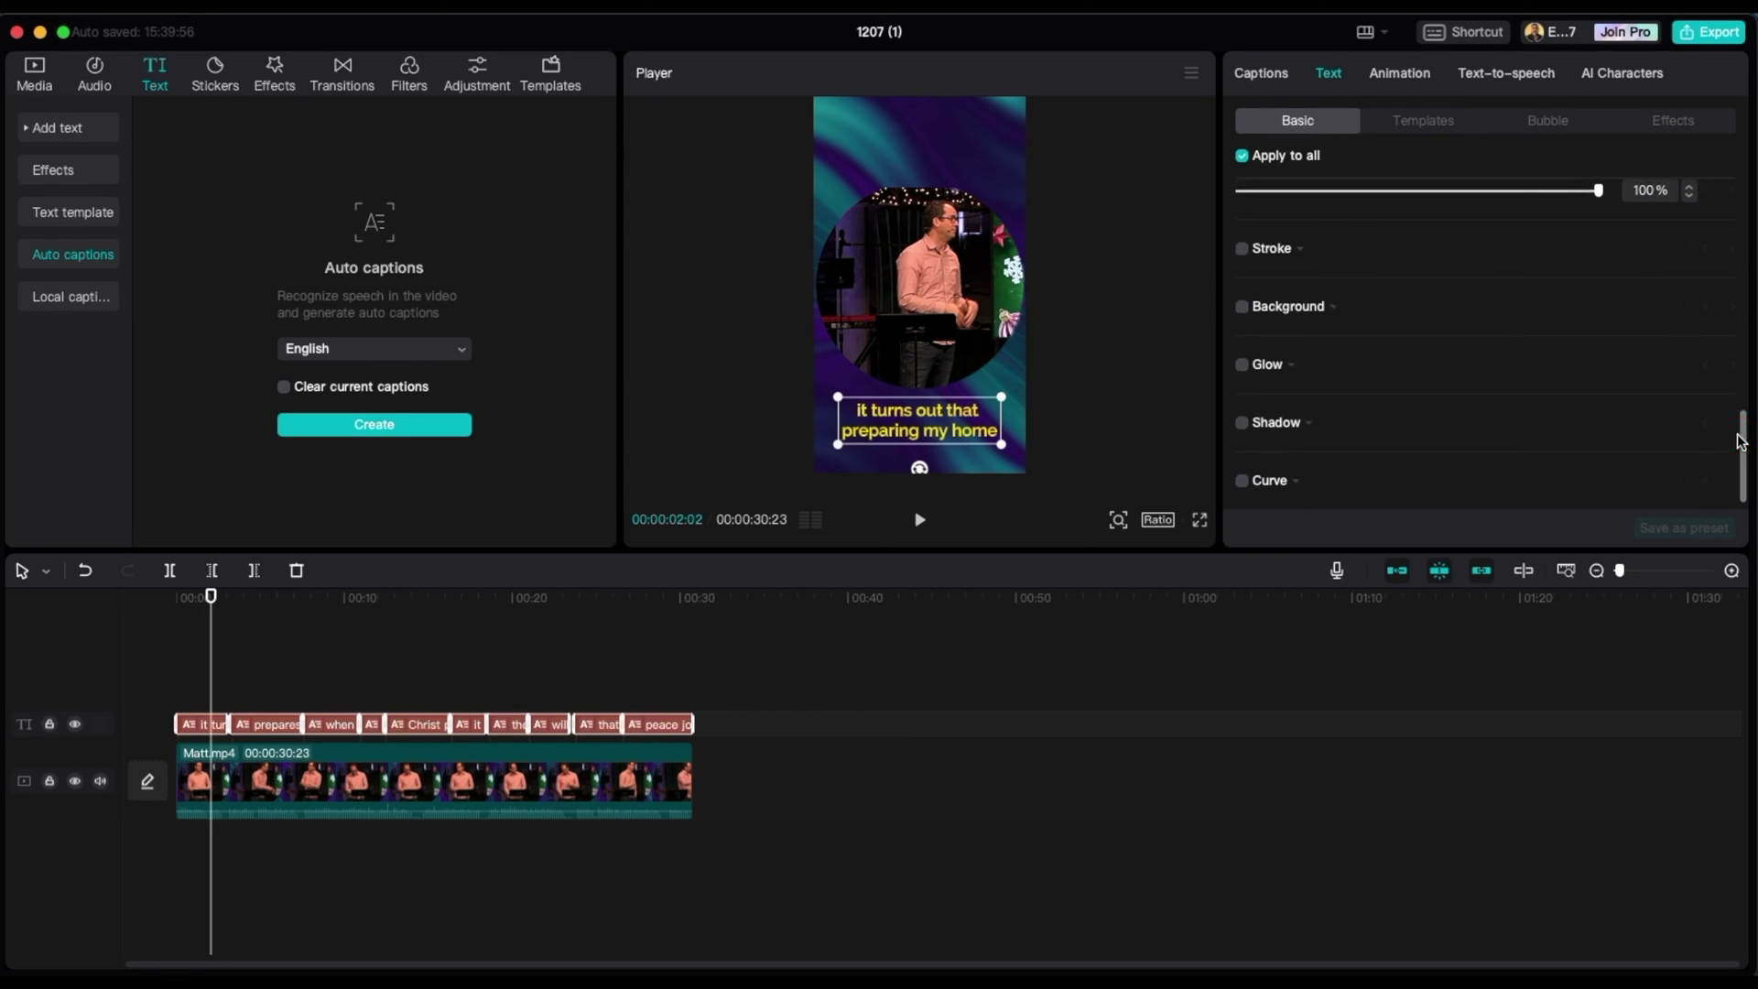
{"action": "left_click", "coordinate": [1242, 307]}
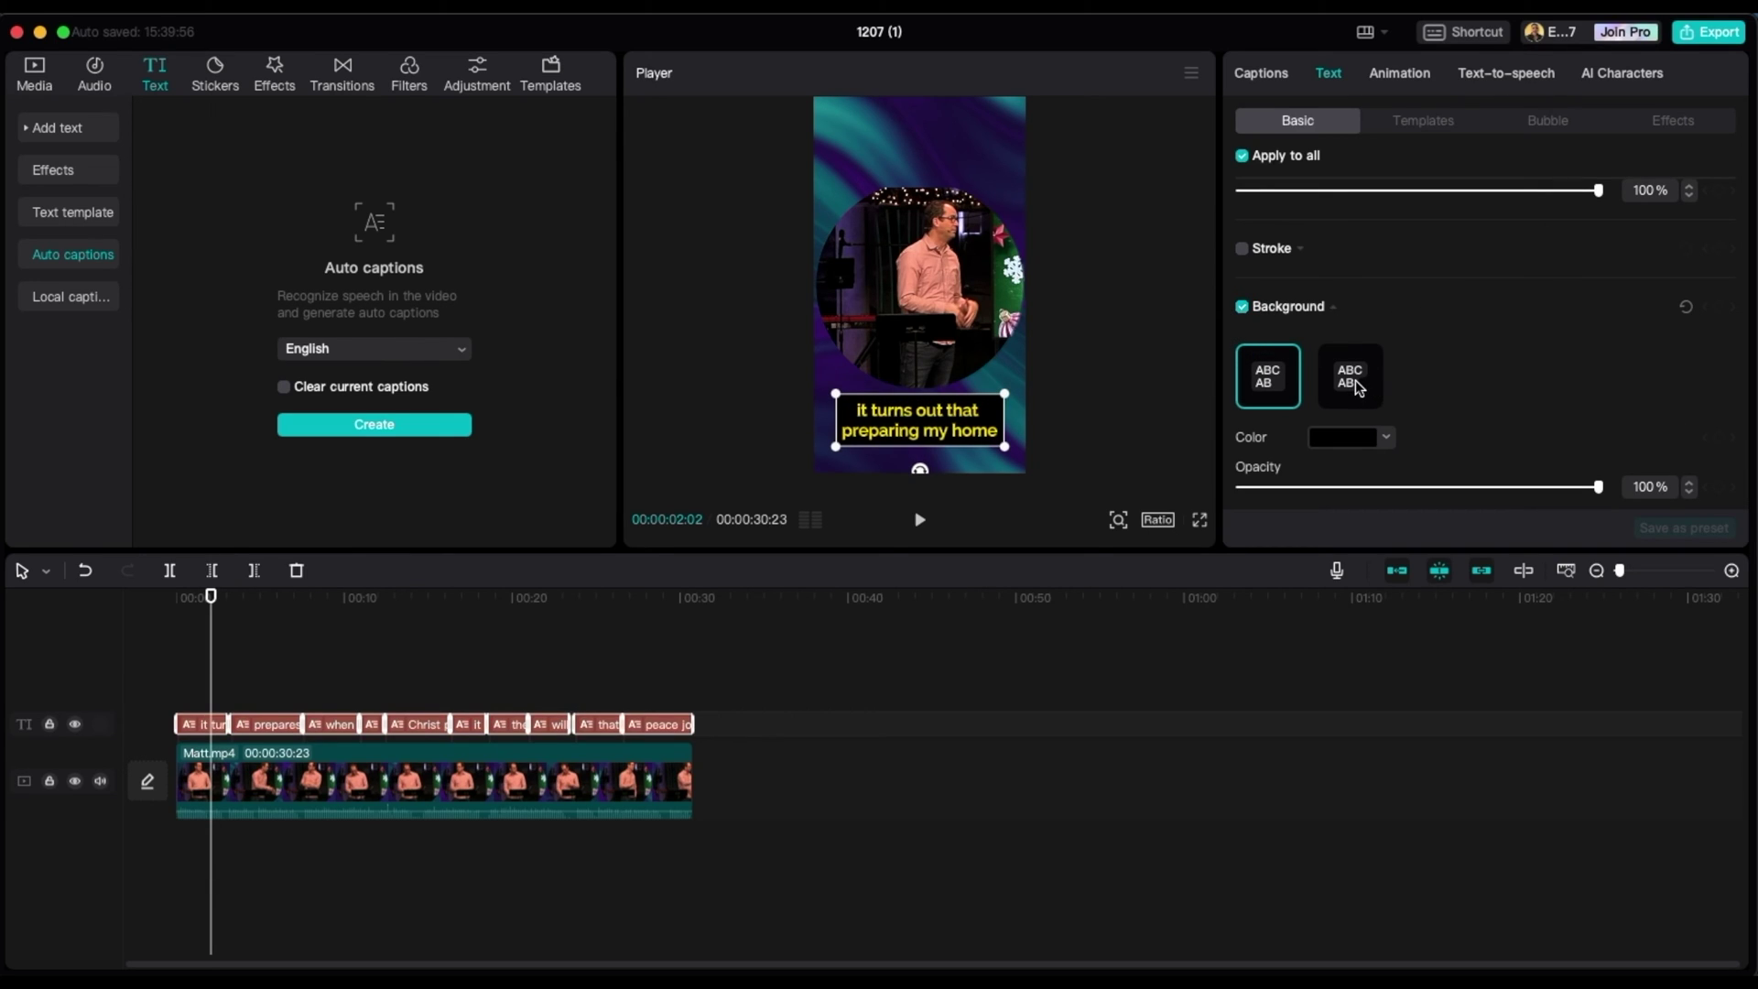
{"action": "left_click", "coordinate": [1242, 307]}
{"action": "left_click", "coordinate": [1243, 248]}
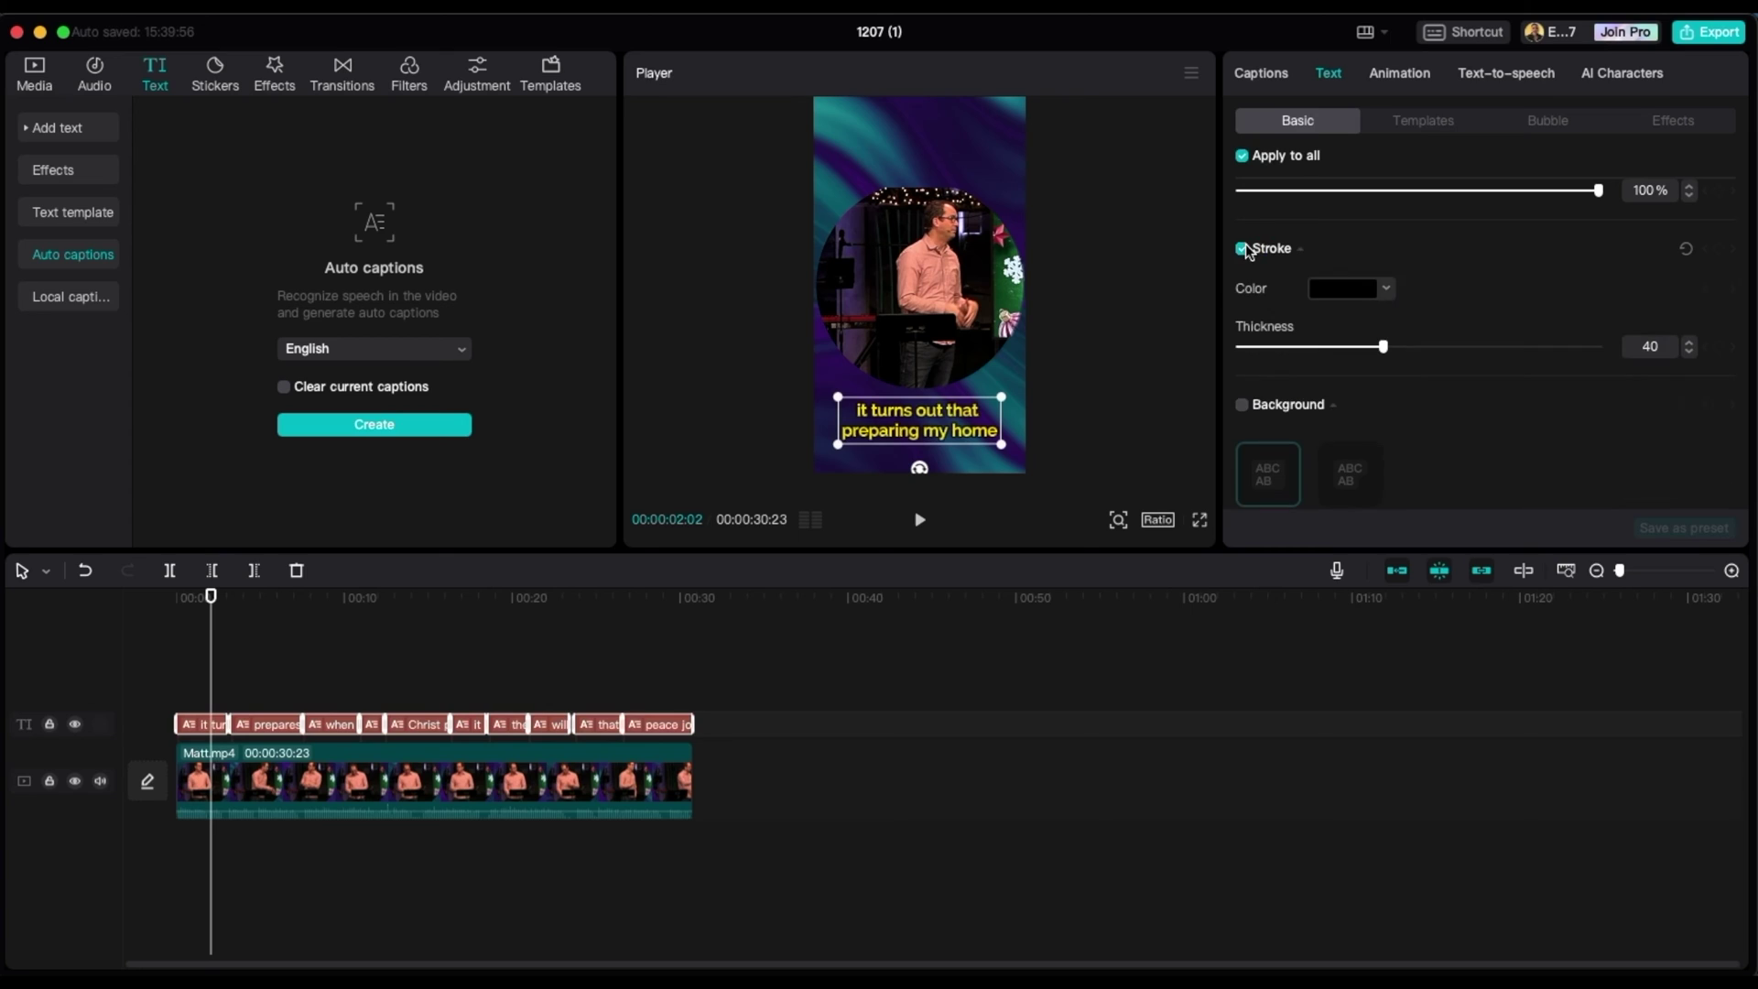
{"action": "mouse_move", "coordinate": [1381, 346]}
{"action": "left_mouse_down"}
{"action": "mouse_move", "coordinate": [1745, 355]}
{"action": "mouse_move", "coordinate": [1150, 341]}
{"action": "mouse_move", "coordinate": [1383, 348]}
{"action": "left_mouse_up"}
{"action": "left_click", "coordinate": [1273, 251]}
- Add a soft drop shadow to the captions
{"action": "scroll", "coordinate": [1385, 401], "scroll_direction": "up", "scroll_amount": 10}
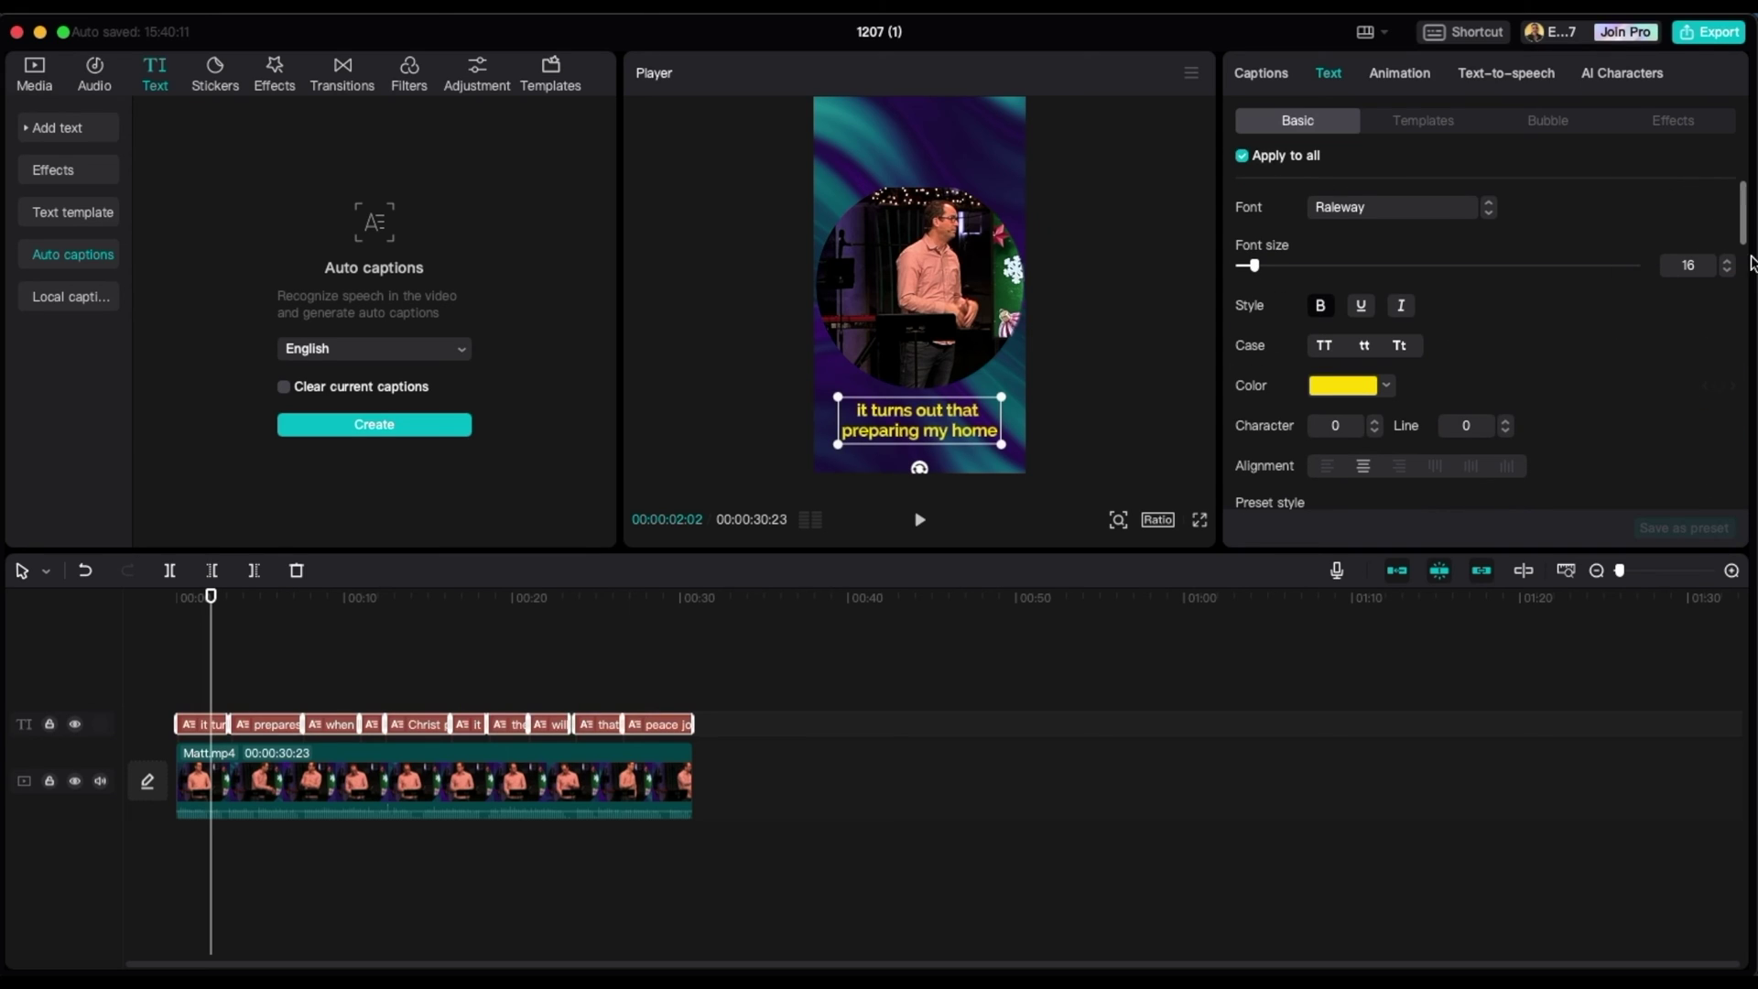
{"action": "scroll", "coordinate": [1589, 302], "scroll_direction": "down", "scroll_amount": 12}
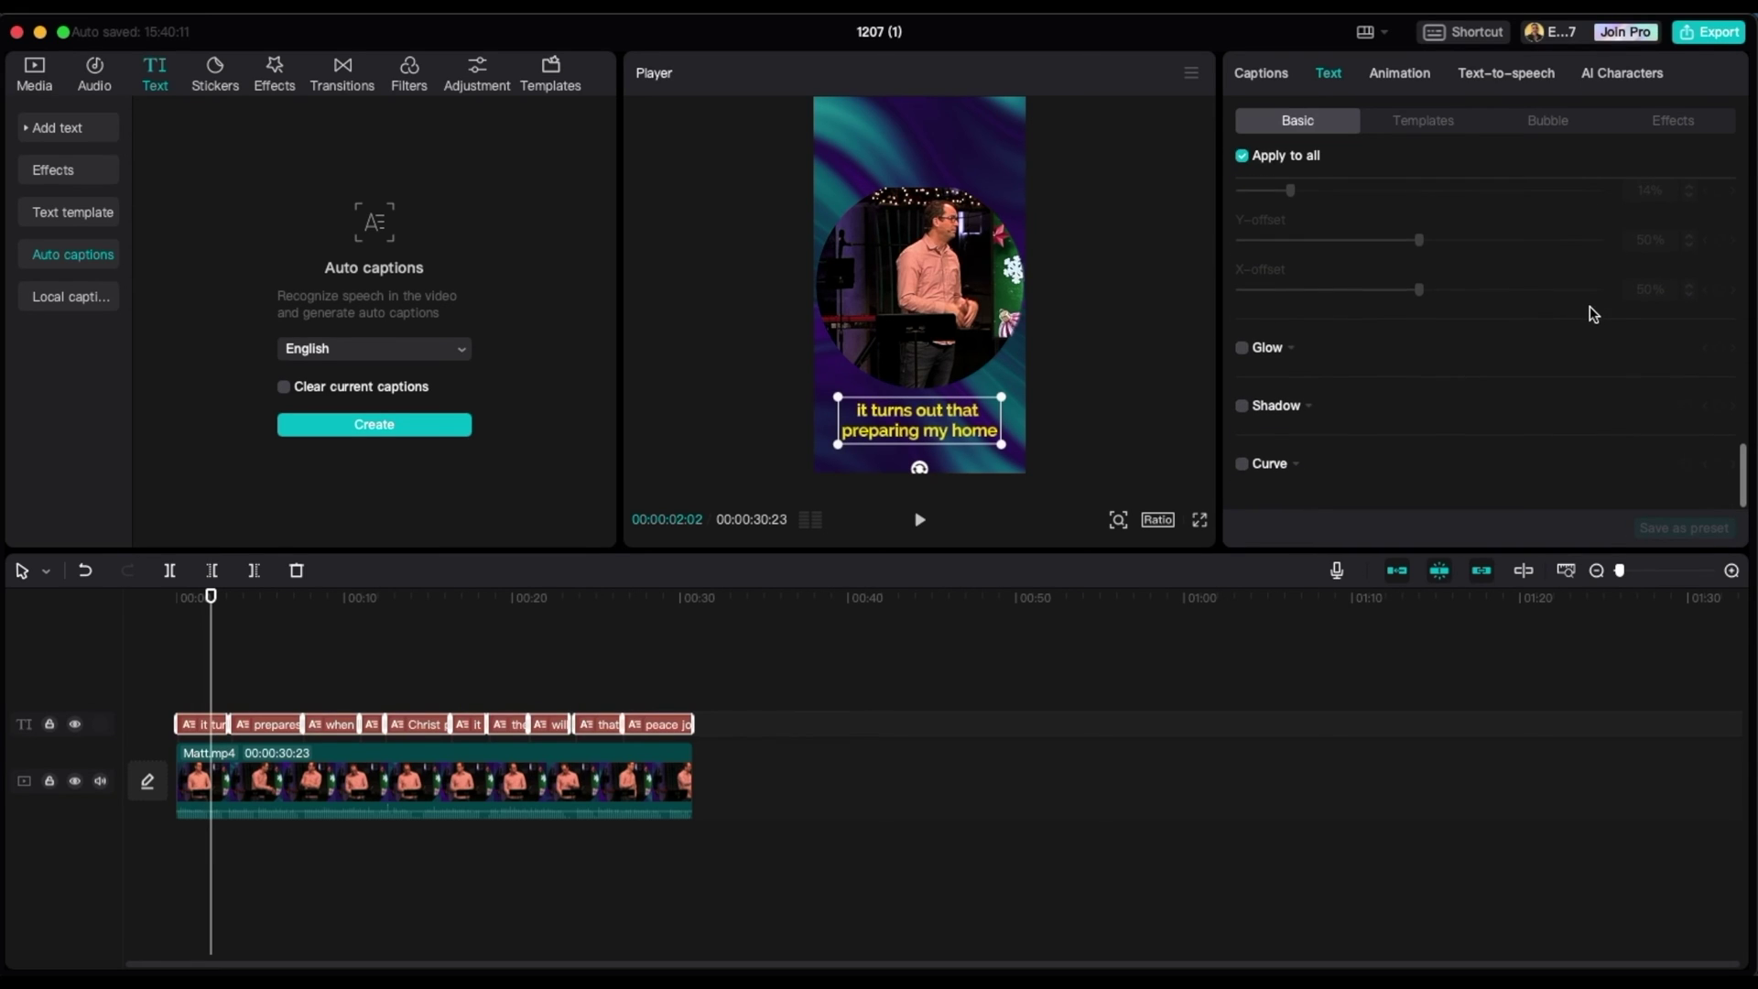
{"action": "left_click", "coordinate": [1243, 405]}
{"action": "scroll", "coordinate": [1374, 348], "scroll_direction": "down", "scroll_amount": 1}
{"action": "scroll", "coordinate": [1374, 366], "scroll_direction": "up", "scroll_amount": 3}
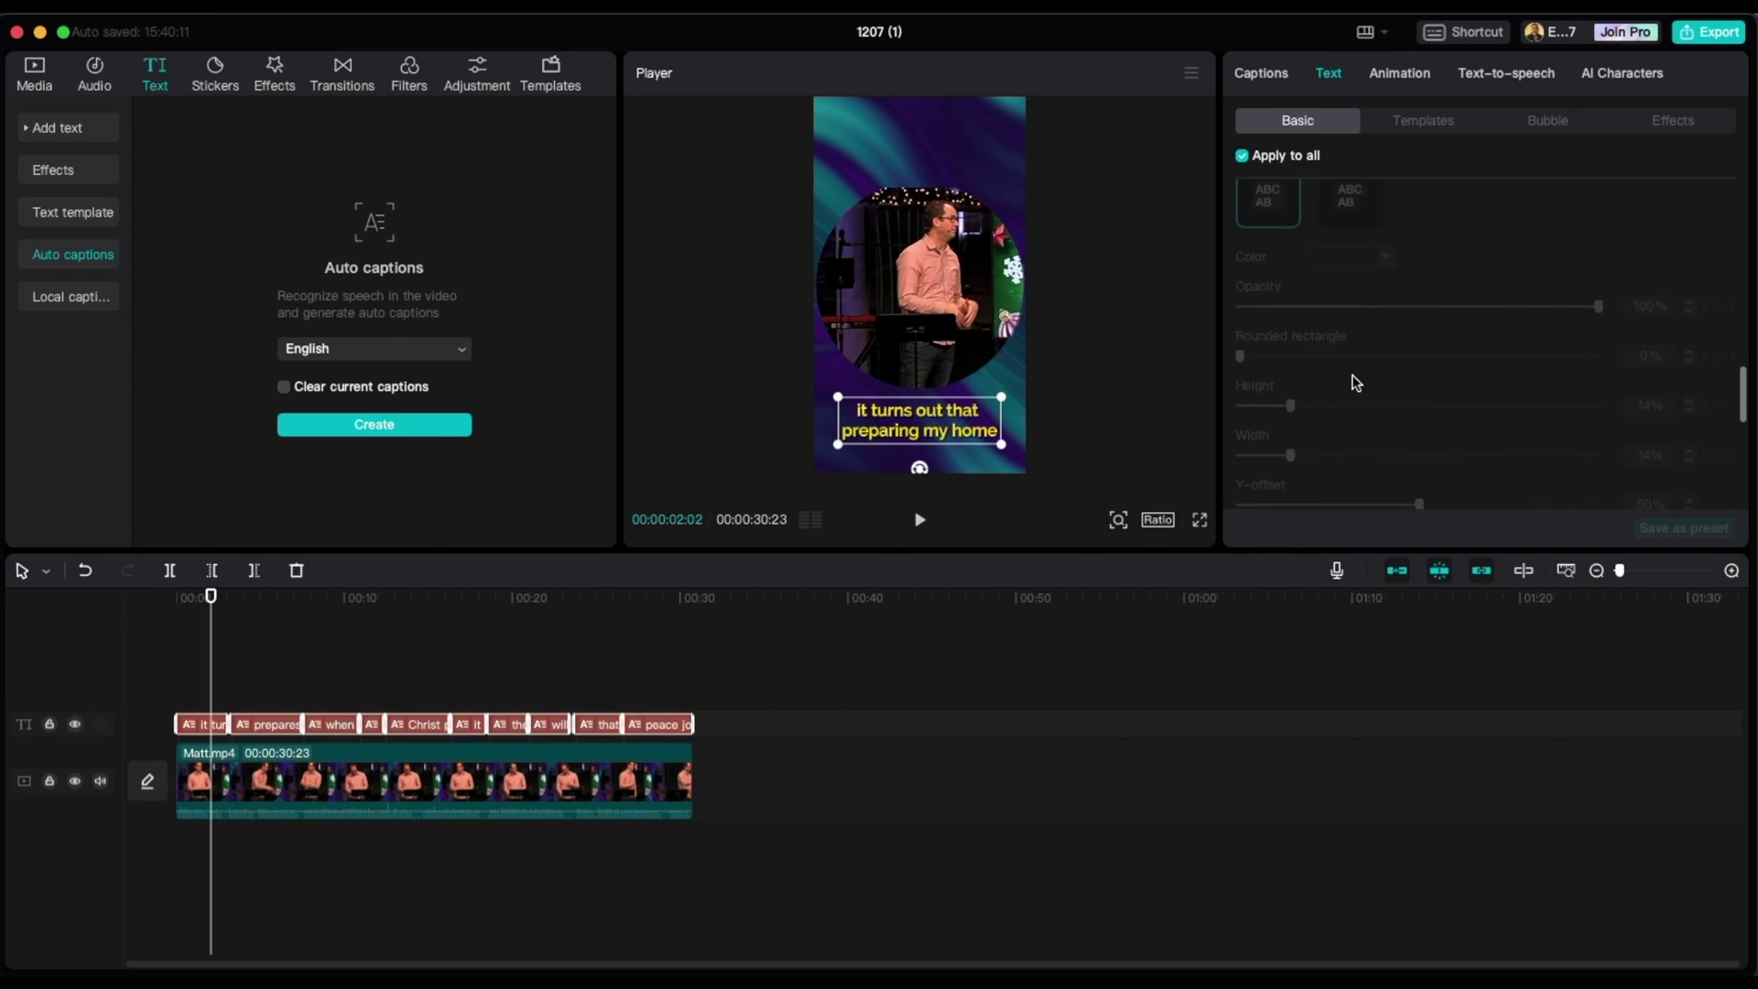
{"action": "scroll", "coordinate": [1353, 381], "scroll_direction": "down", "scroll_amount": 3}
{"action": "scroll", "coordinate": [1421, 291], "scroll_direction": "up", "scroll_amount": 3}
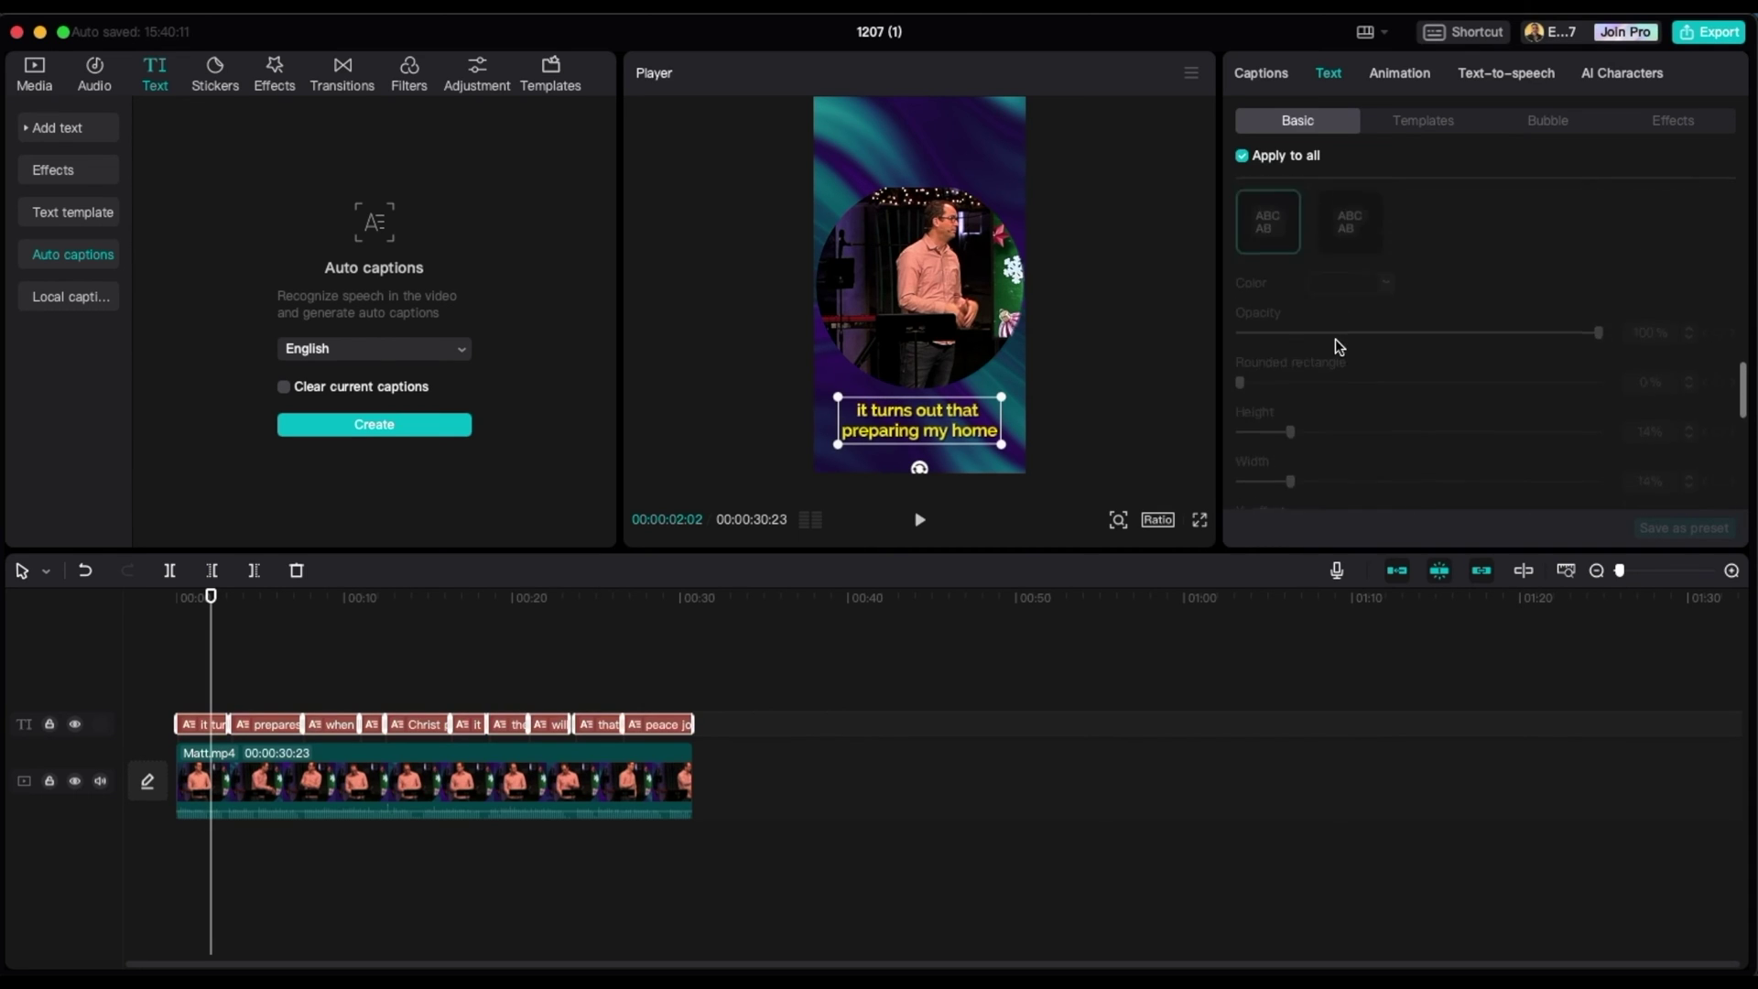
{"action": "scroll", "coordinate": [1337, 343], "scroll_direction": "down", "scroll_amount": 3}
{"action": "scroll", "coordinate": [1739, 449], "scroll_direction": "up", "scroll_amount": 5}
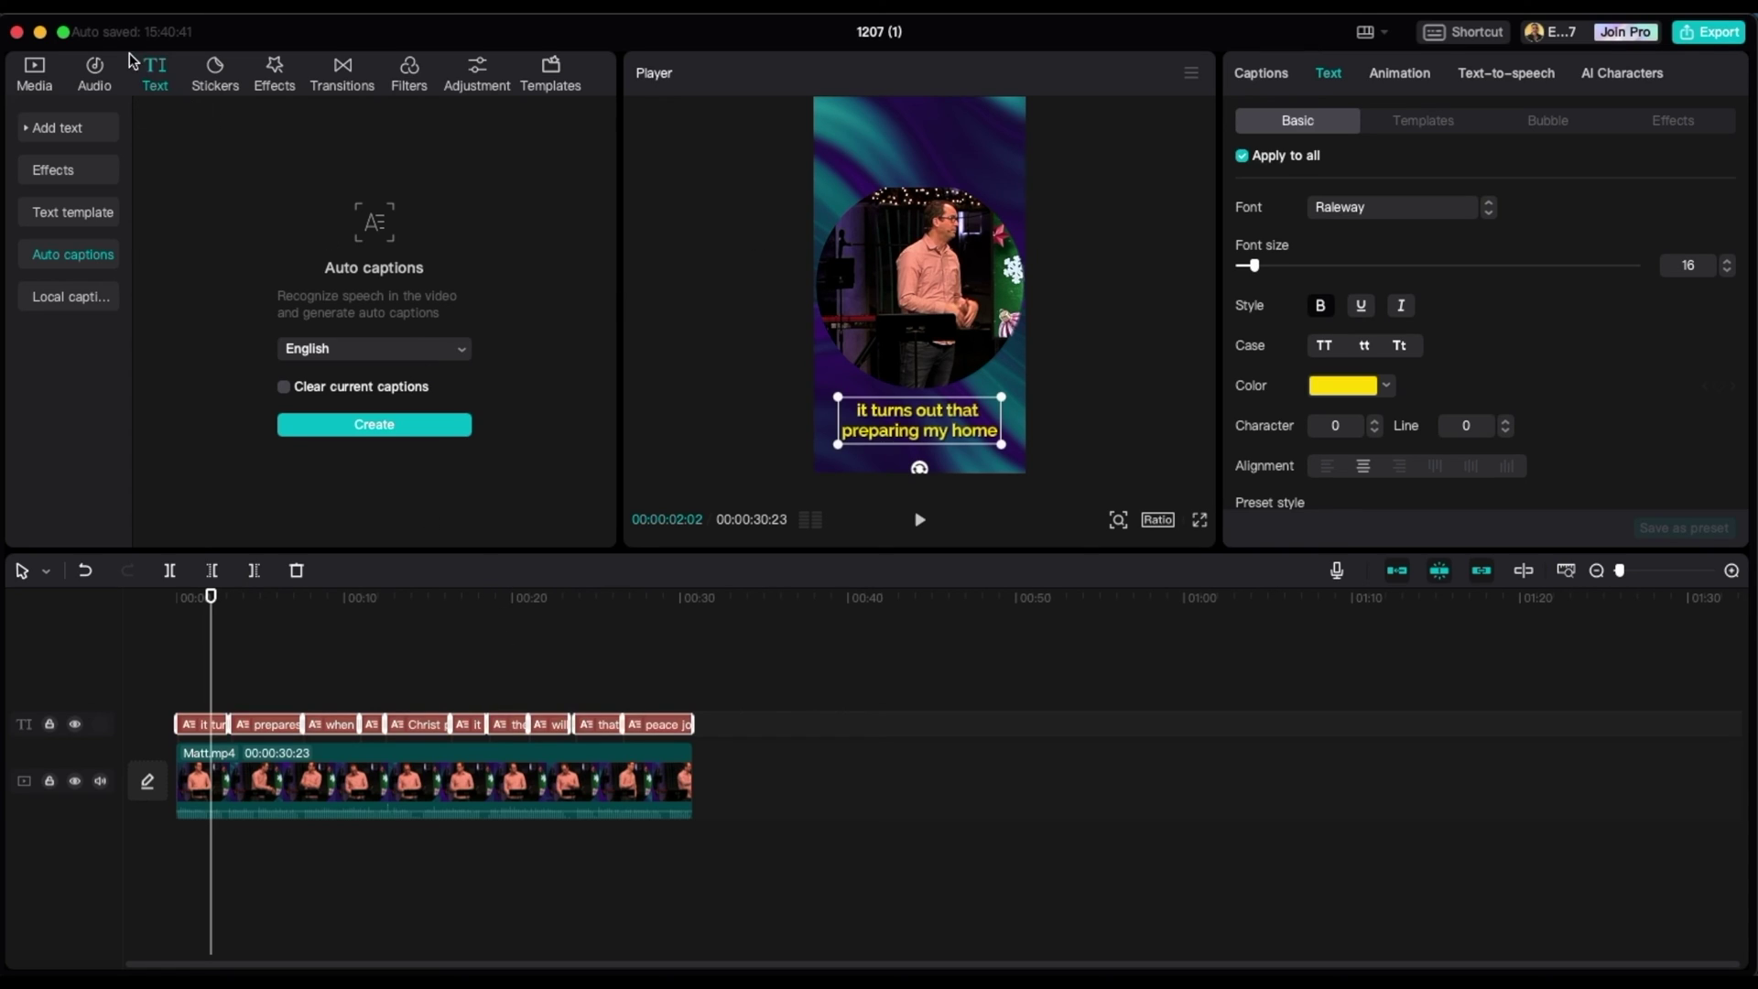
- Add a Default text layer over the video and replace its wording with the pastor's name
{"action": "left_click", "coordinate": [66, 132]}
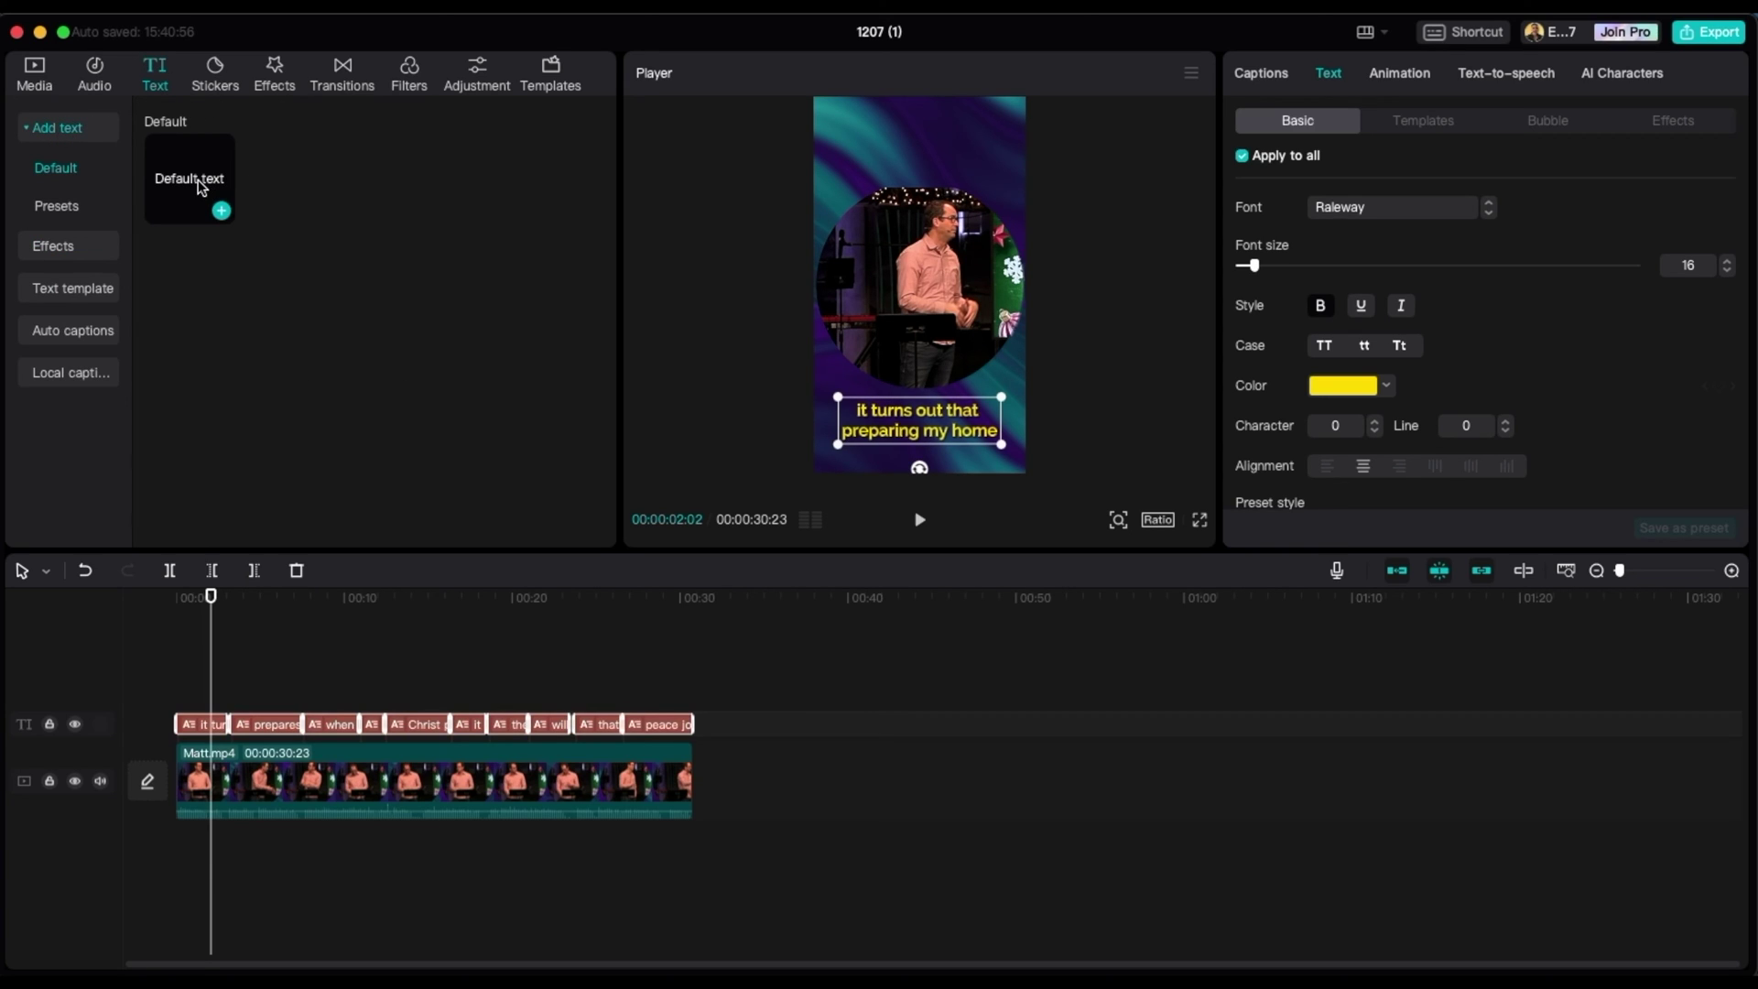
{"action": "left_click_drag", "start_coordinate": [197, 183], "coordinate": [693, 696]}
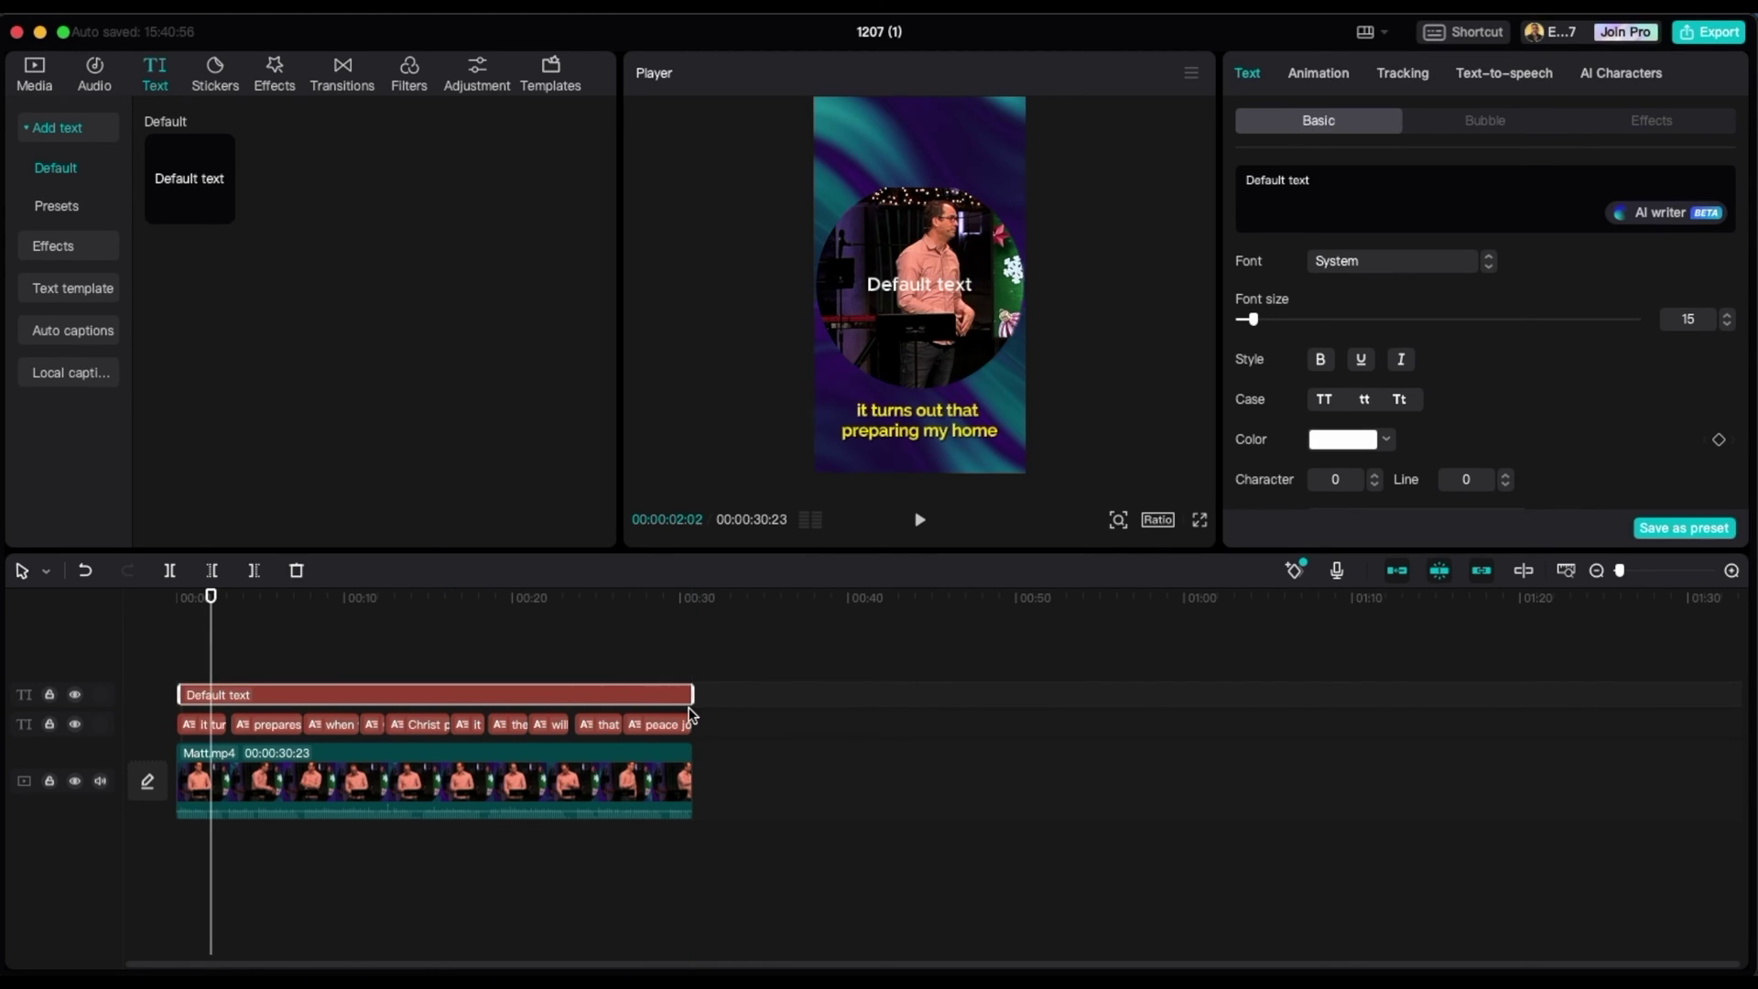
{"action": "left_click", "coordinate": [1338, 183]}
{"action": "double_click", "coordinate": [1339, 183]}
{"action": "left_click", "coordinate": [1339, 184]}
{"action": "left_click_drag", "start_coordinate": [1310, 180], "coordinate": [1236, 185]}
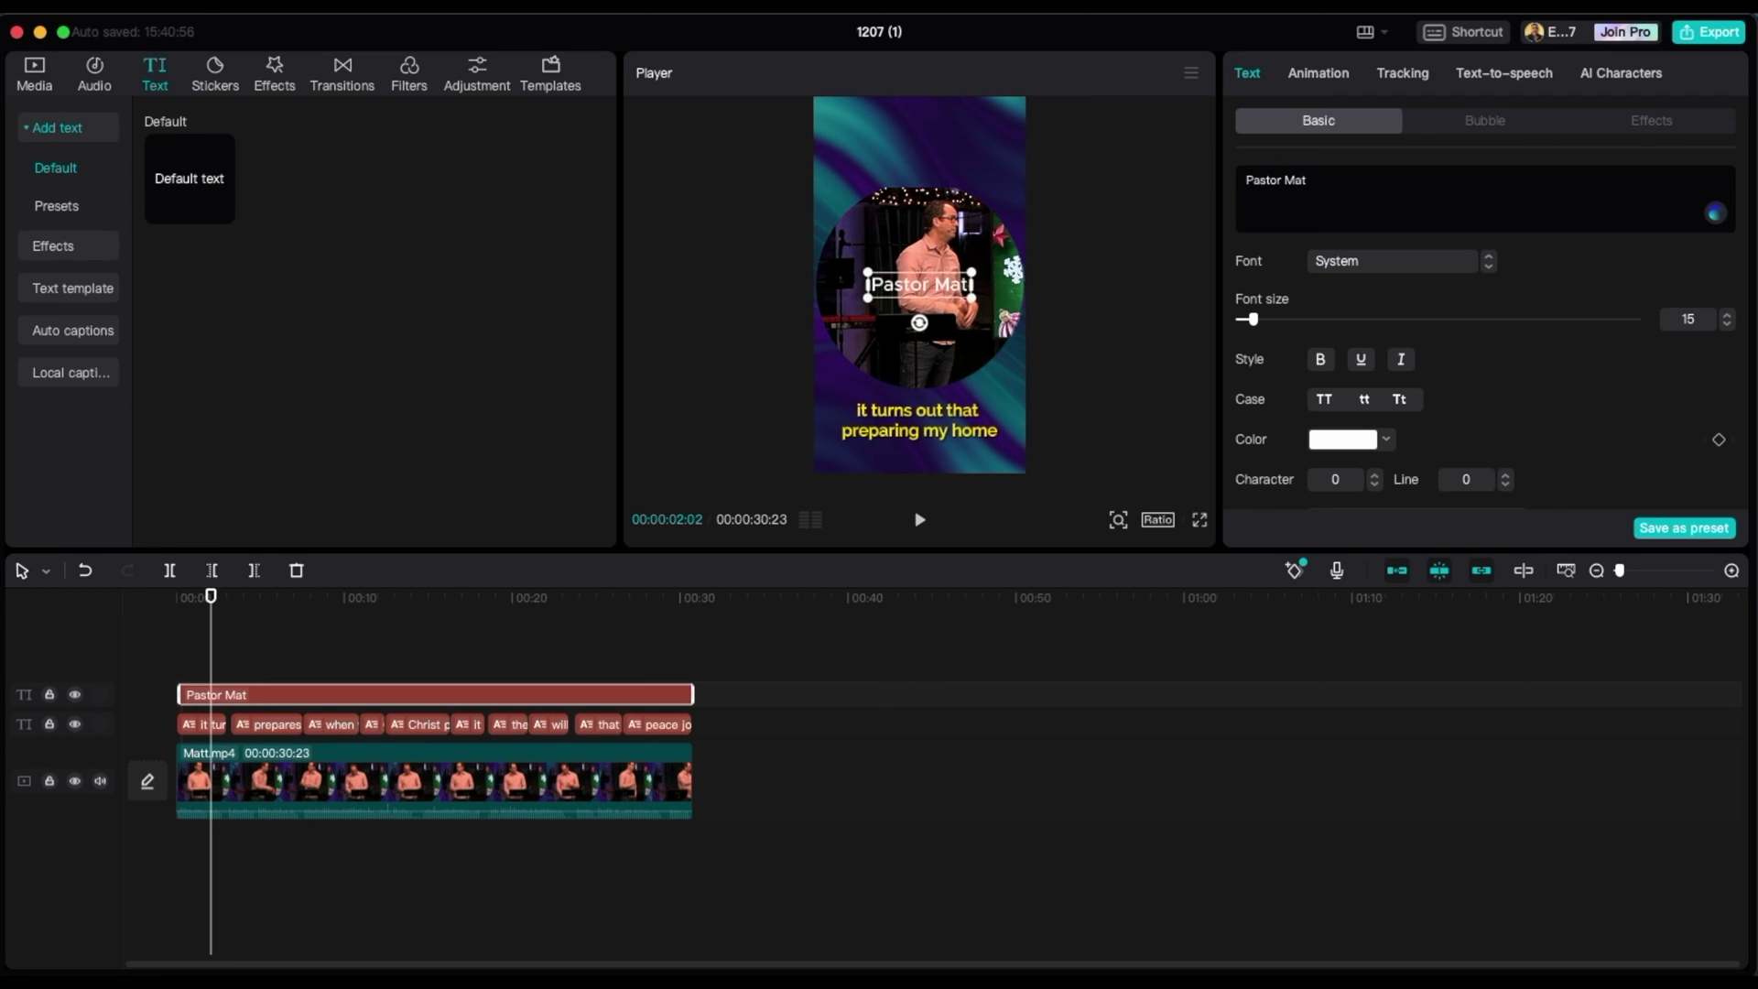
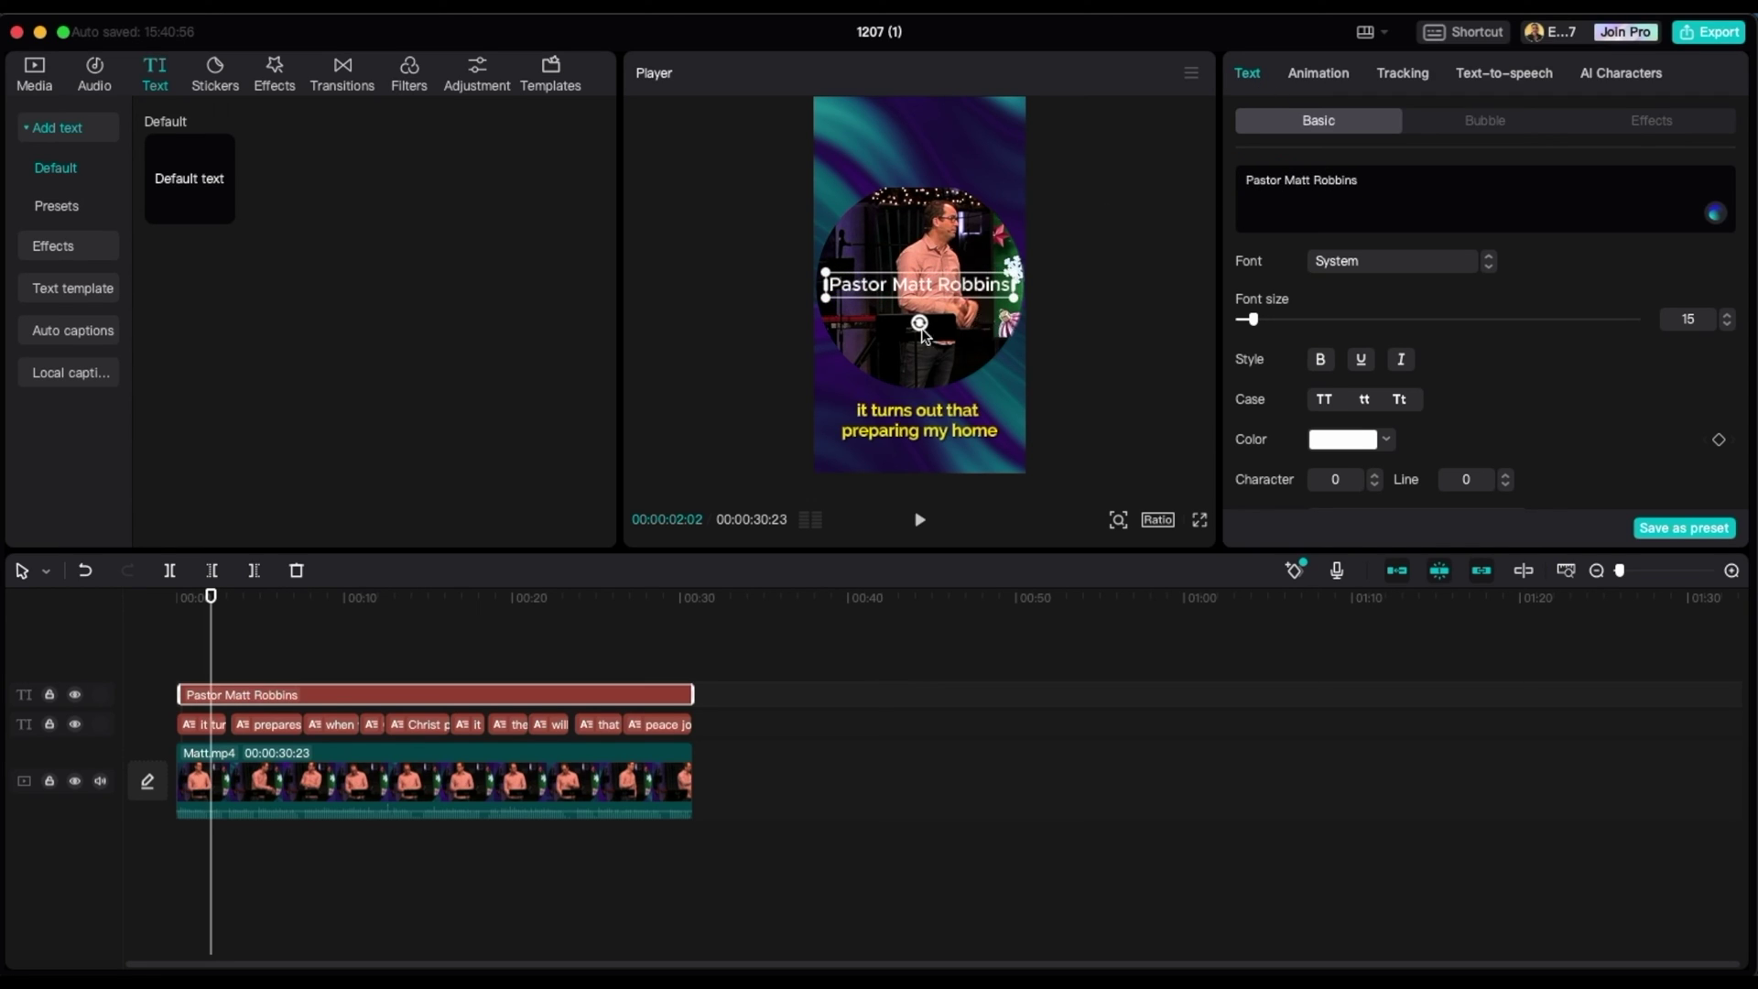
- Color the name title yellow (FFDE00) and switch on its shadow
{"action": "left_click", "coordinate": [1385, 385]}
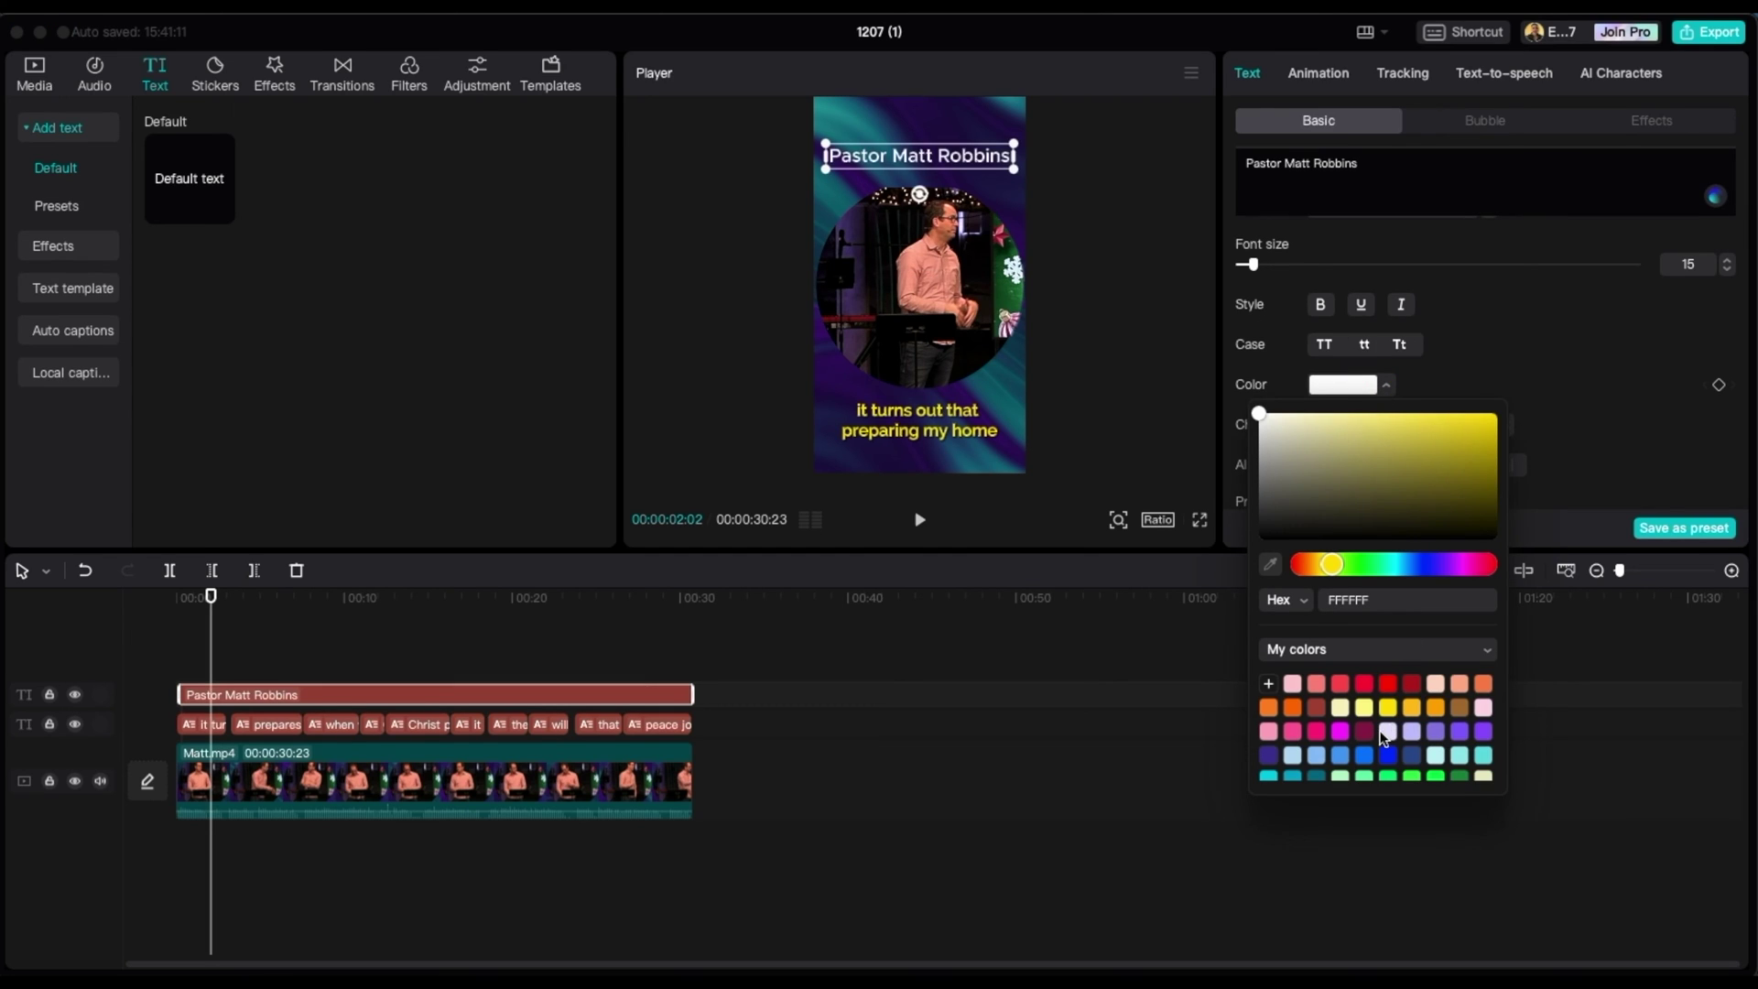
{"action": "left_click", "coordinate": [1387, 708]}
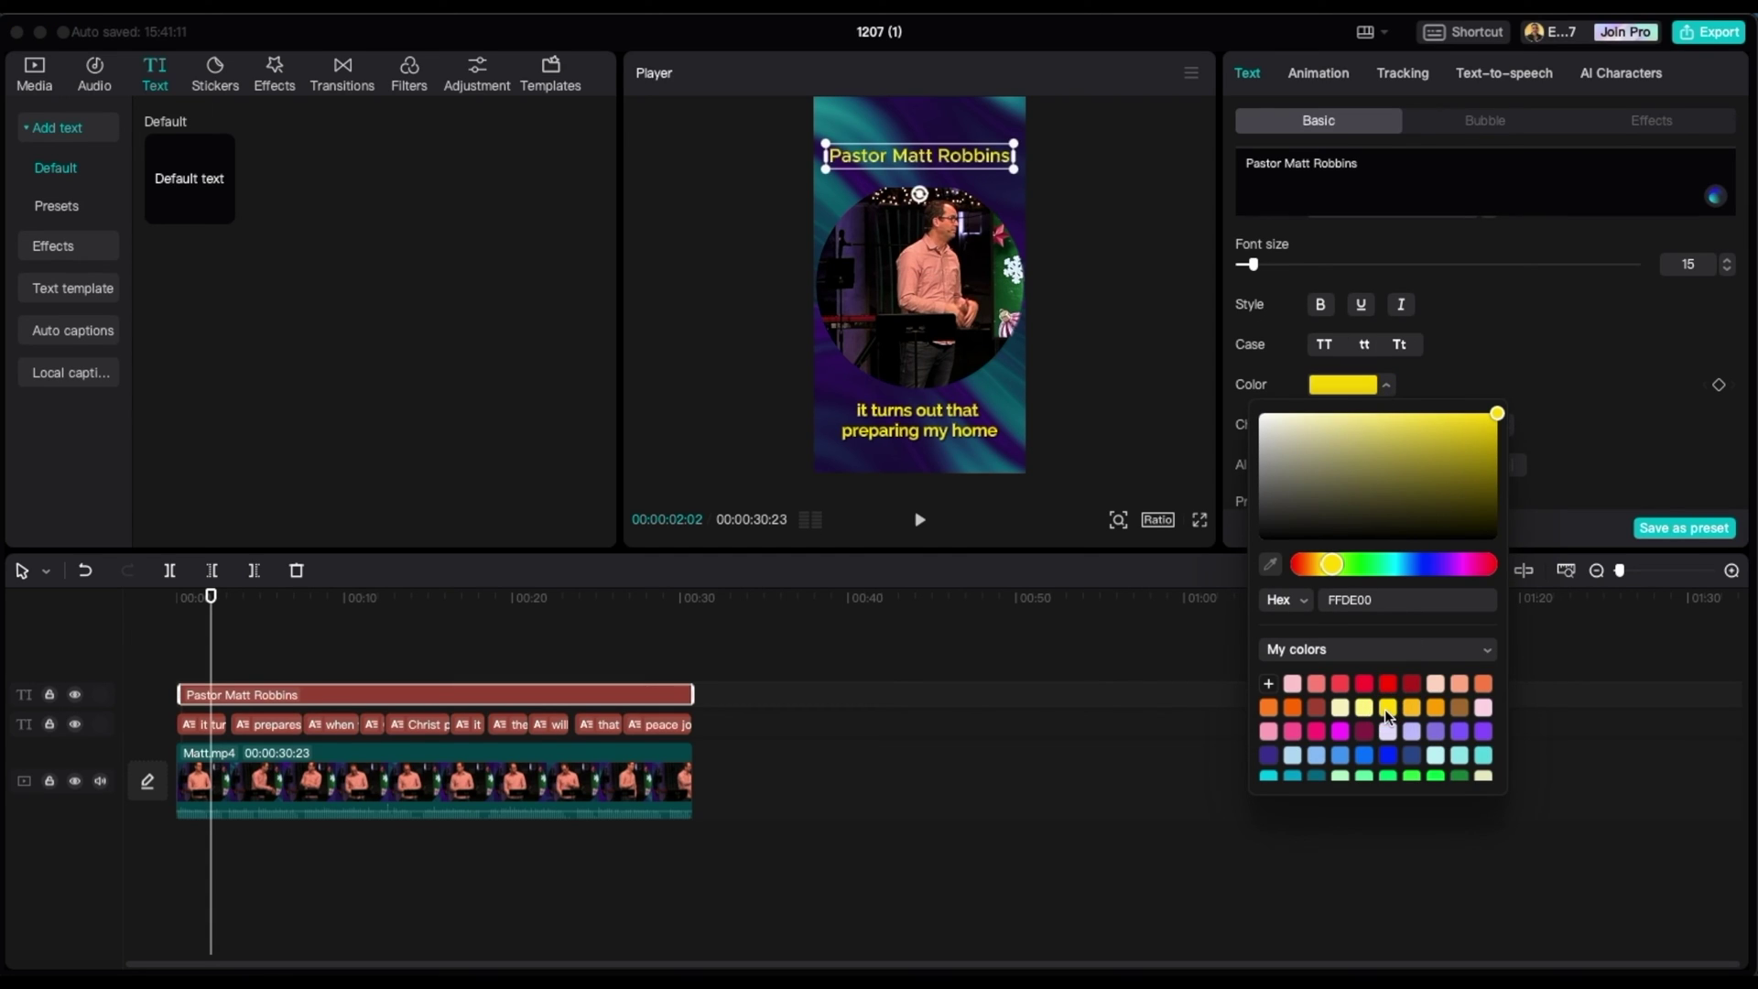
{"action": "left_click", "coordinate": [1524, 336]}
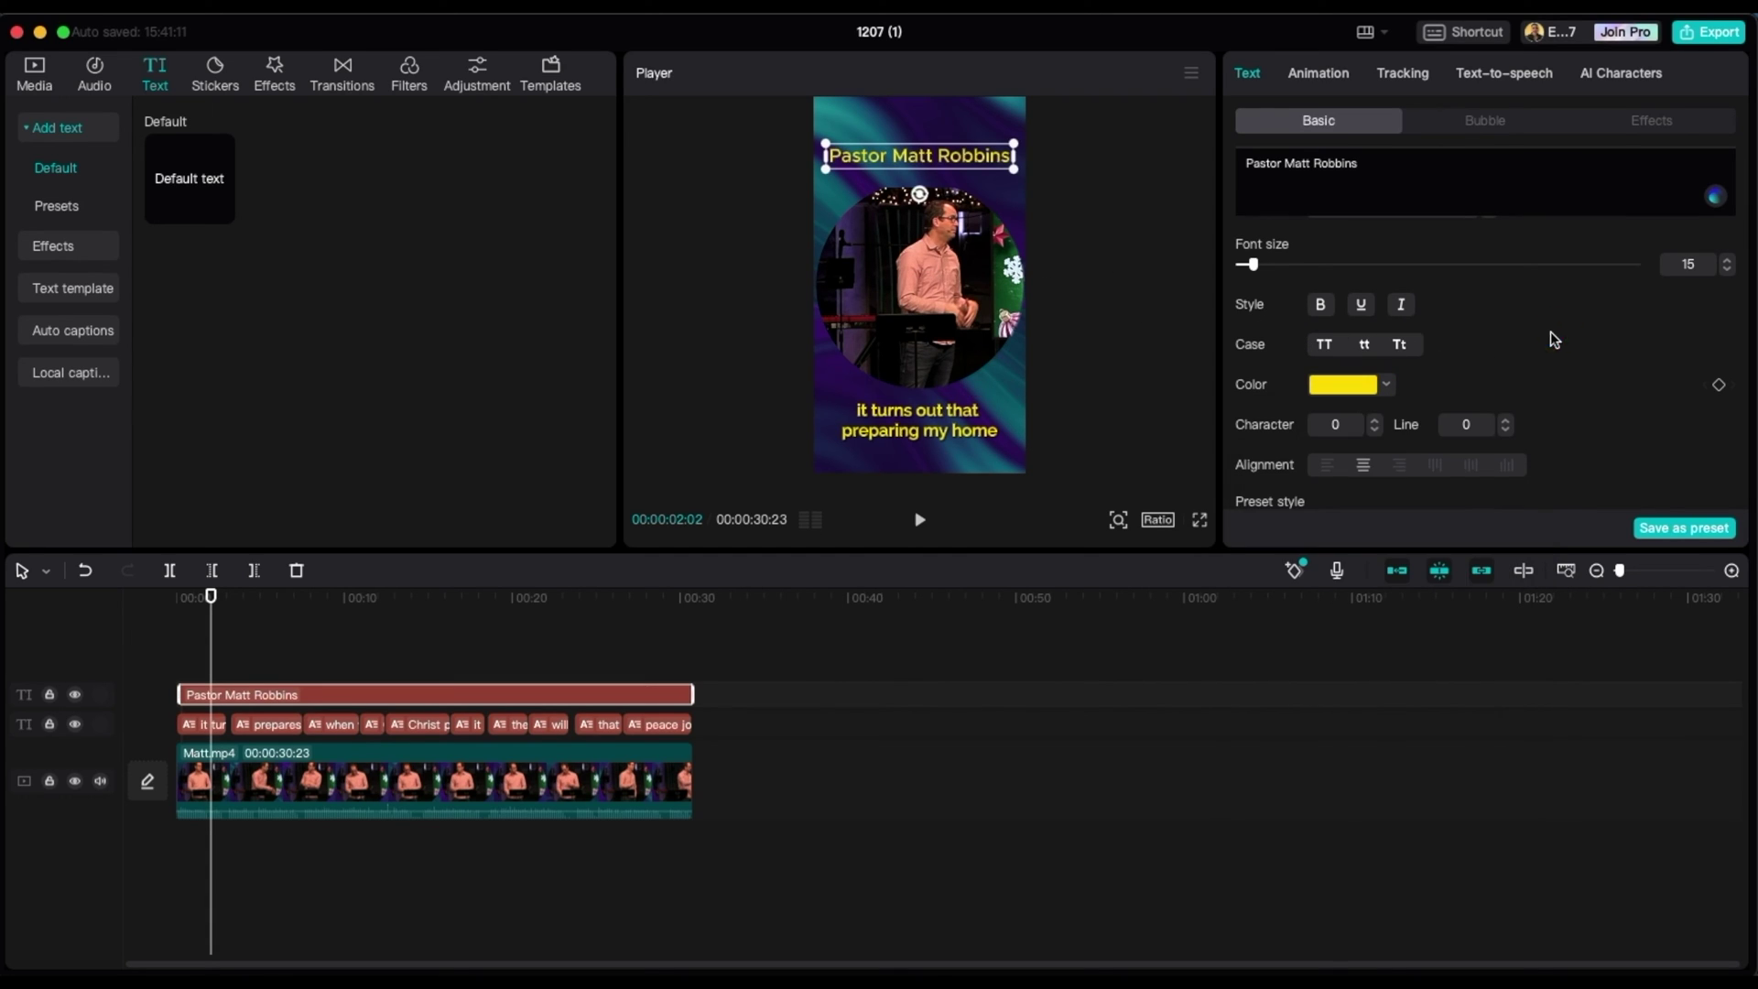
{"action": "scroll", "coordinate": [1478, 346], "scroll_direction": "down", "scroll_amount": 5}
{"action": "scroll", "coordinate": [1442, 367], "scroll_direction": "down", "scroll_amount": 2}
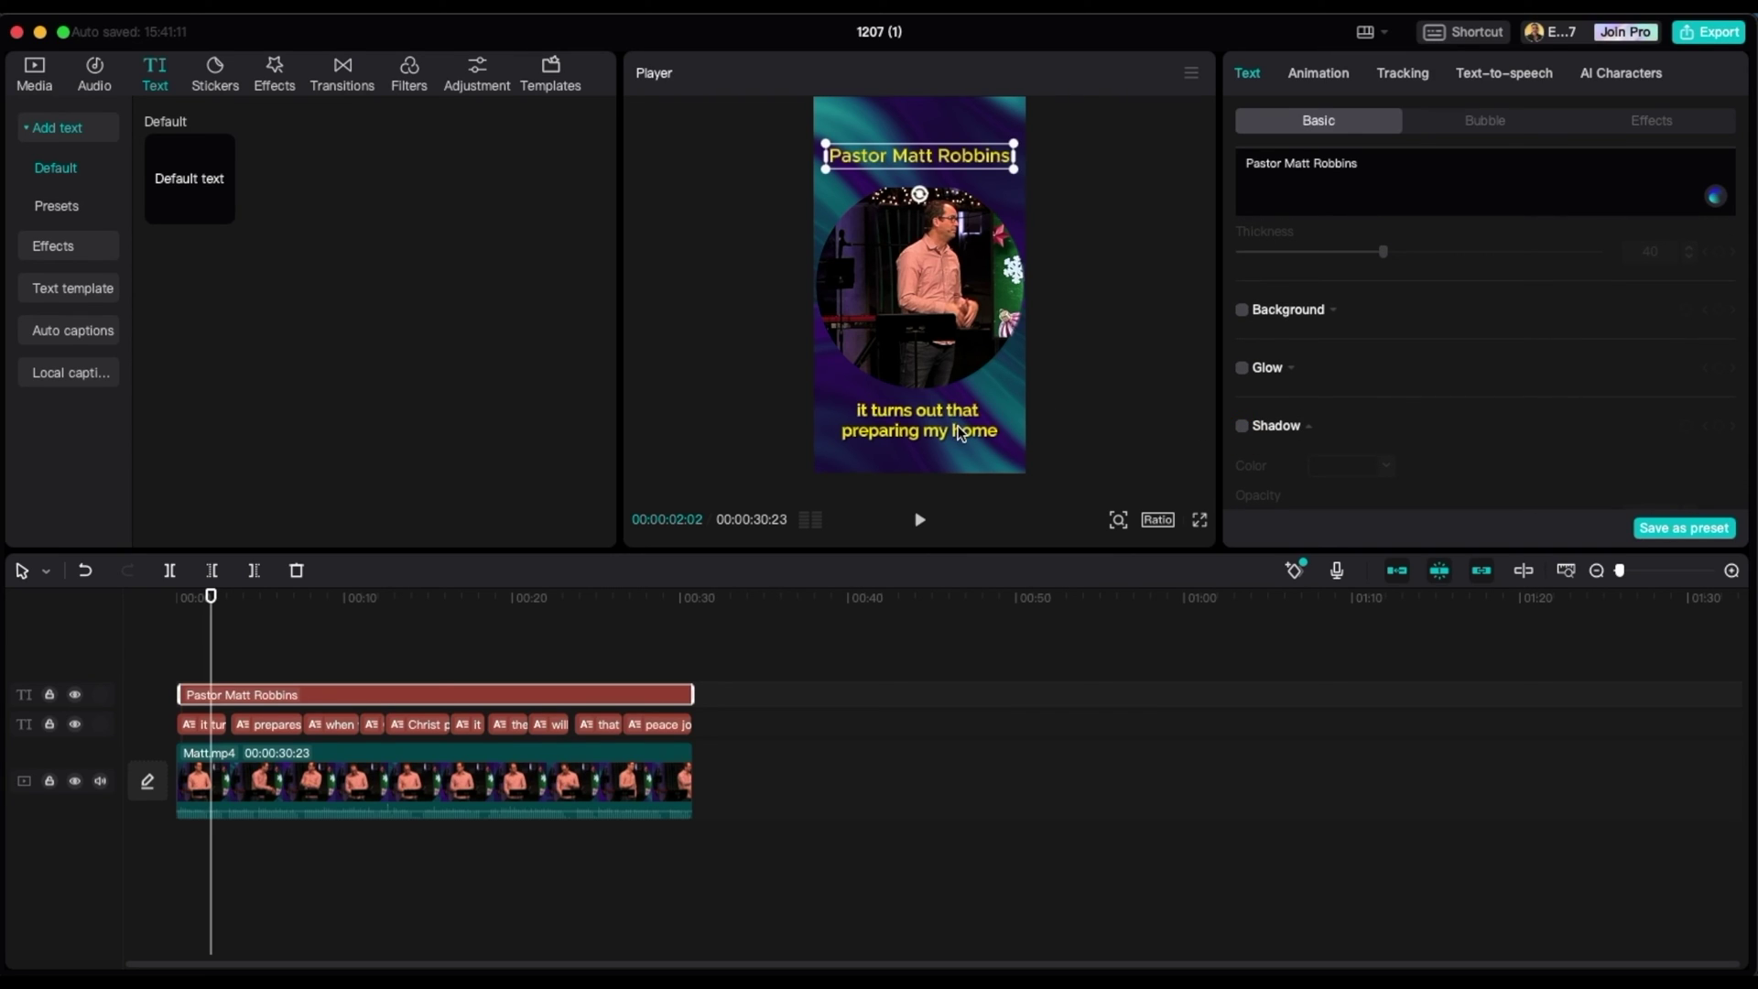
{"action": "left_click", "coordinate": [1244, 427]}
{"action": "left_click", "coordinate": [1243, 428]}
{"action": "scroll", "coordinate": [1480, 373], "scroll_direction": "down", "scroll_amount": 5}
{"action": "scroll", "coordinate": [1496, 349], "scroll_direction": "up", "scroll_amount": 10}
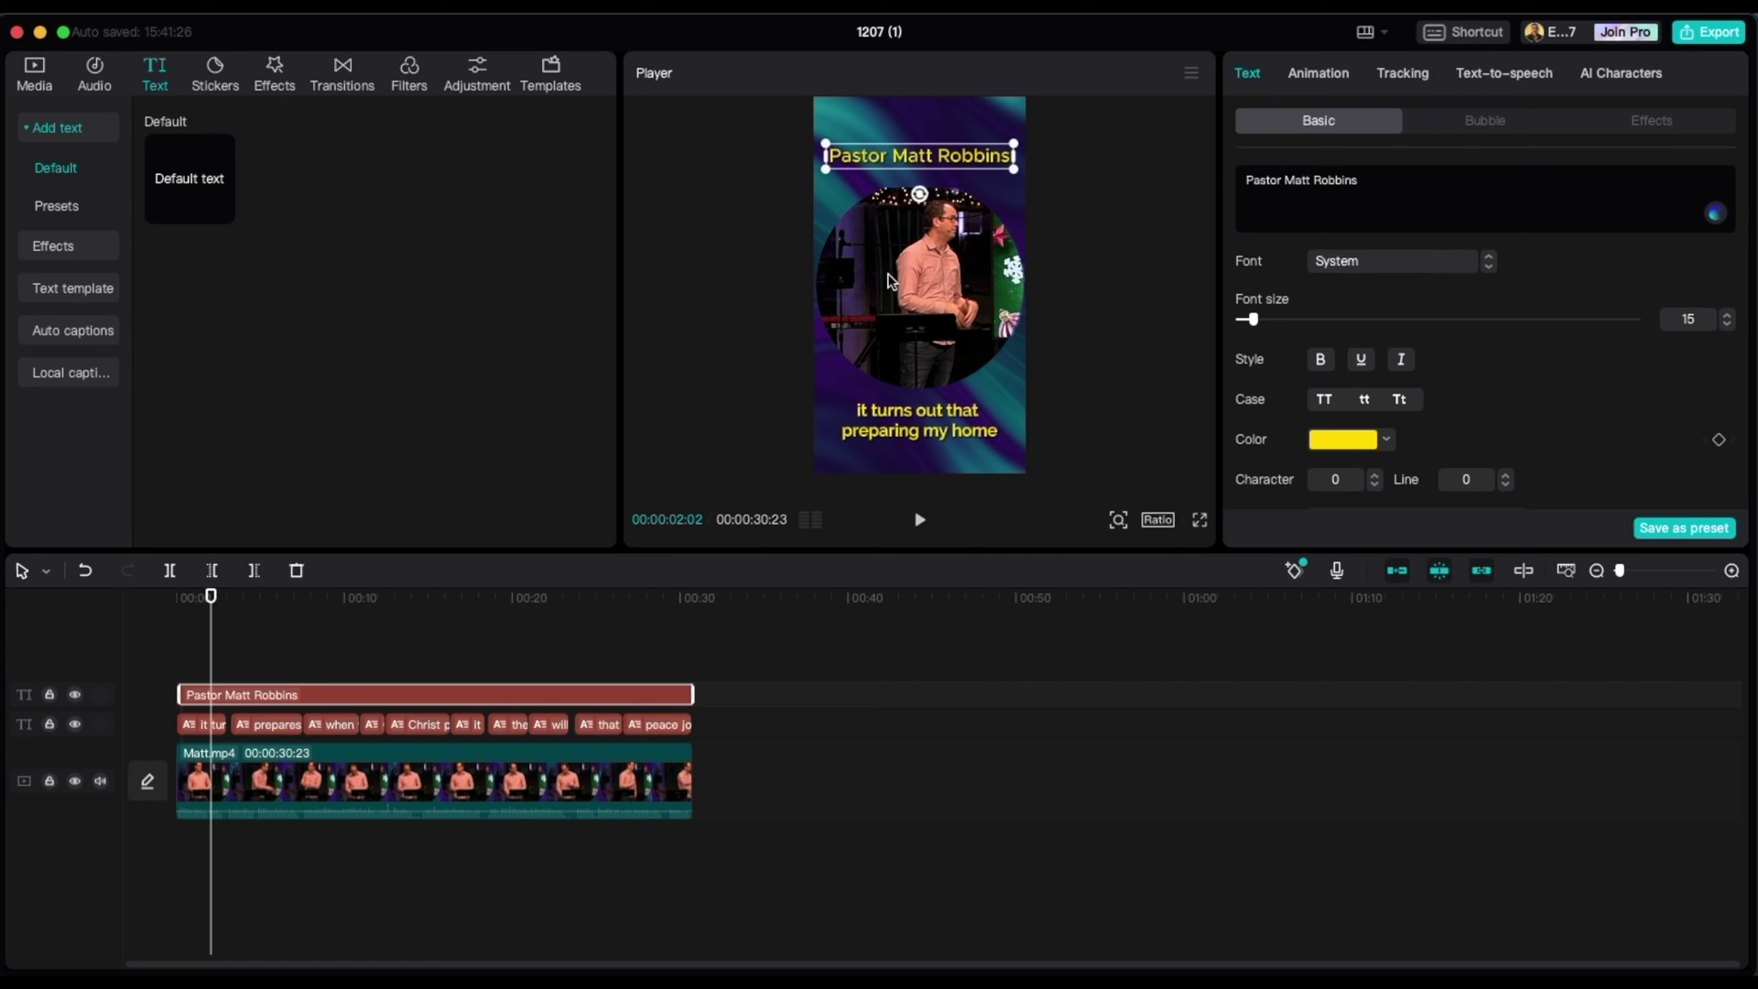
- Make the name title bold Raleway at size 18, then deselect it to review the video
{"action": "left_click", "coordinate": [1490, 266]}
{"action": "left_click", "coordinate": [1323, 359]}
{"action": "left_click", "coordinate": [1730, 315]}
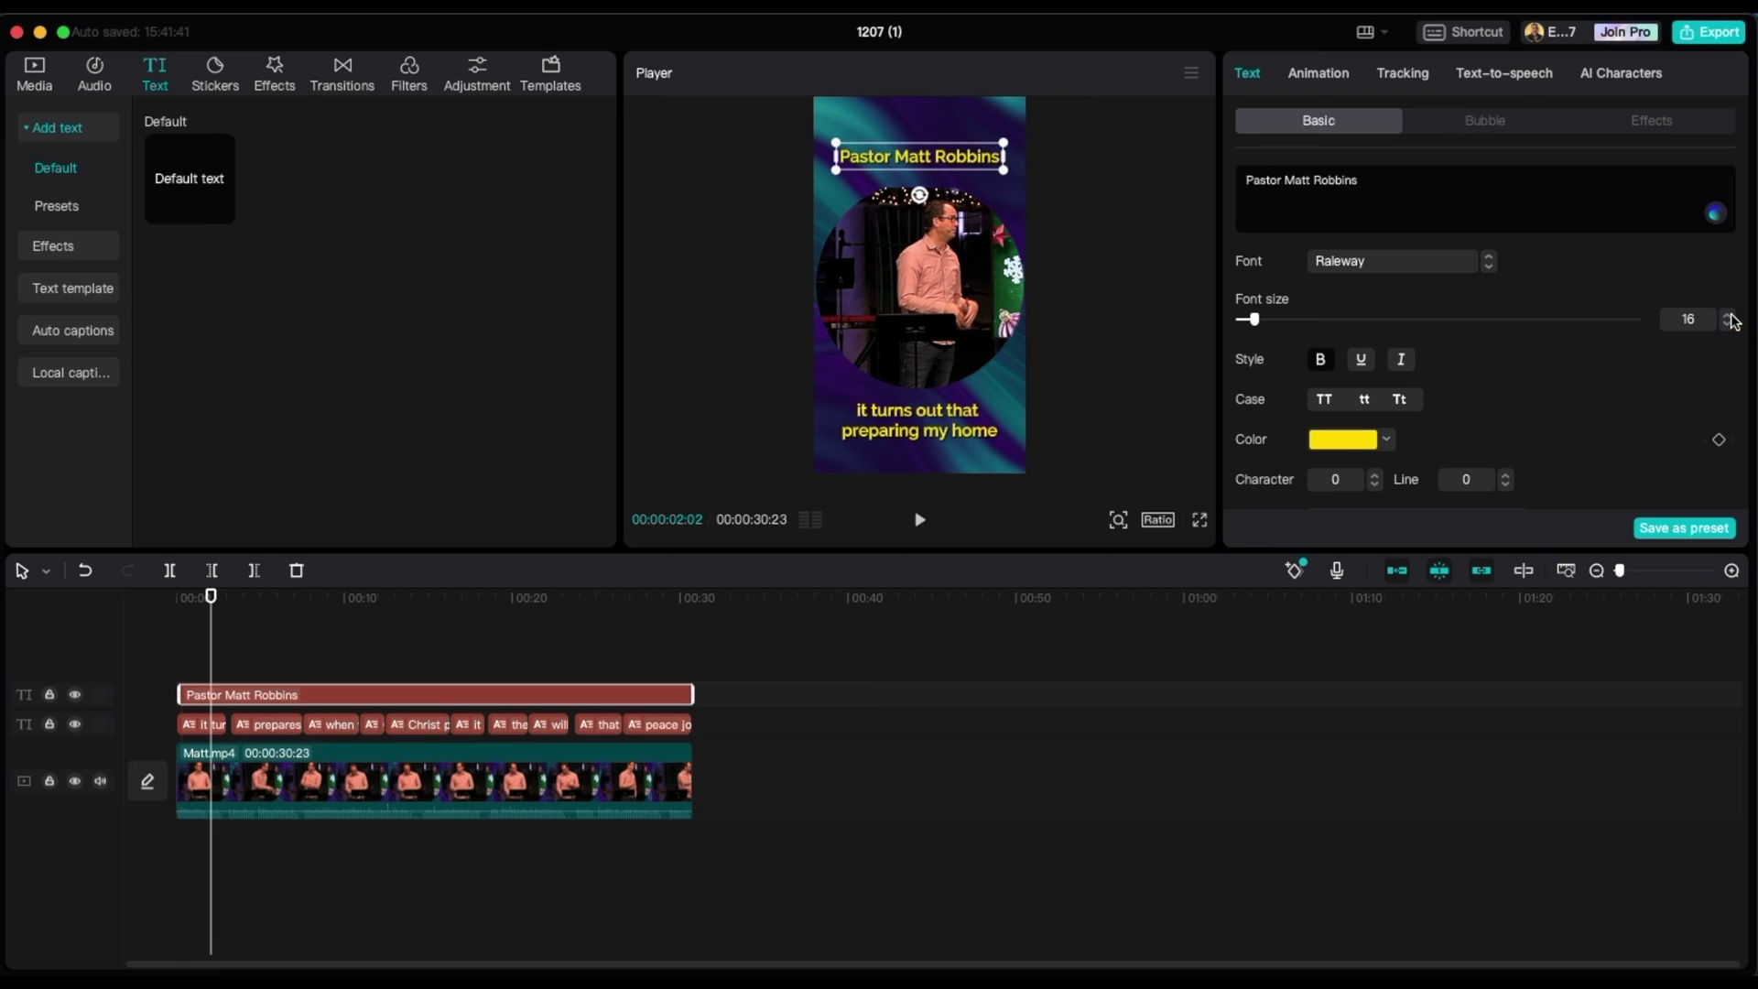
{"action": "left_click", "coordinate": [1730, 315]}
{"action": "left_click", "coordinate": [1729, 315]}
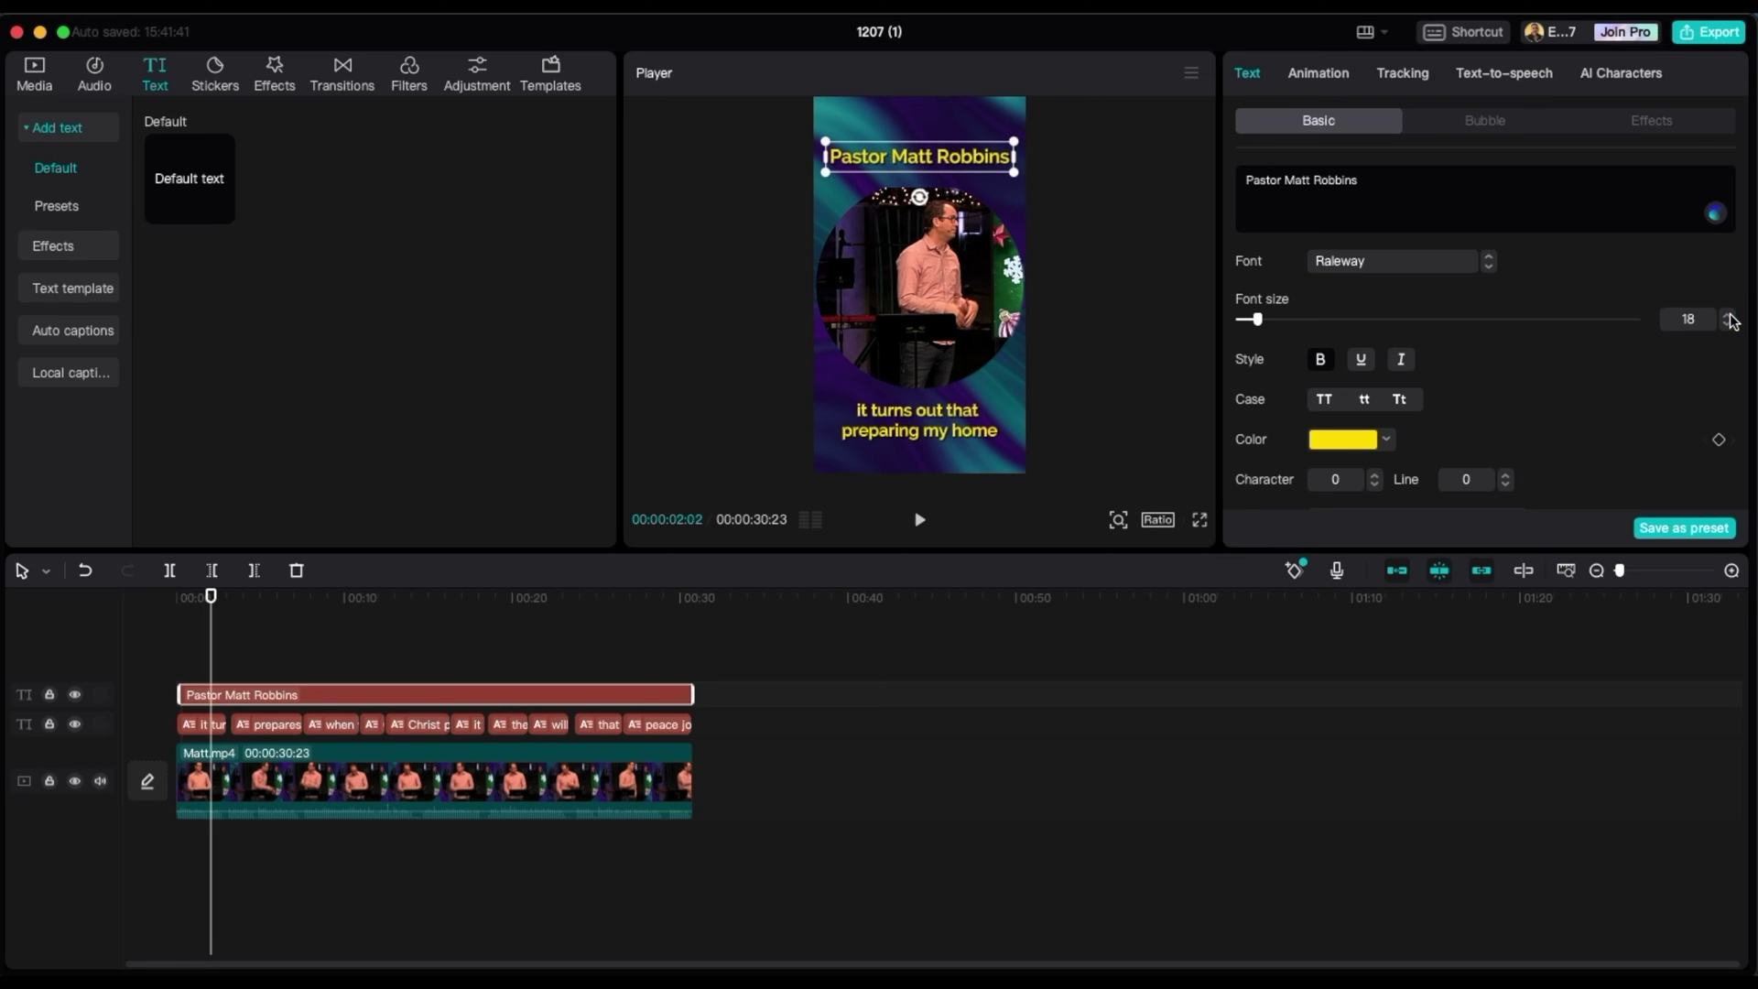
{"action": "left_click", "coordinate": [981, 654]}
{"action": "left_click", "coordinate": [545, 648]}
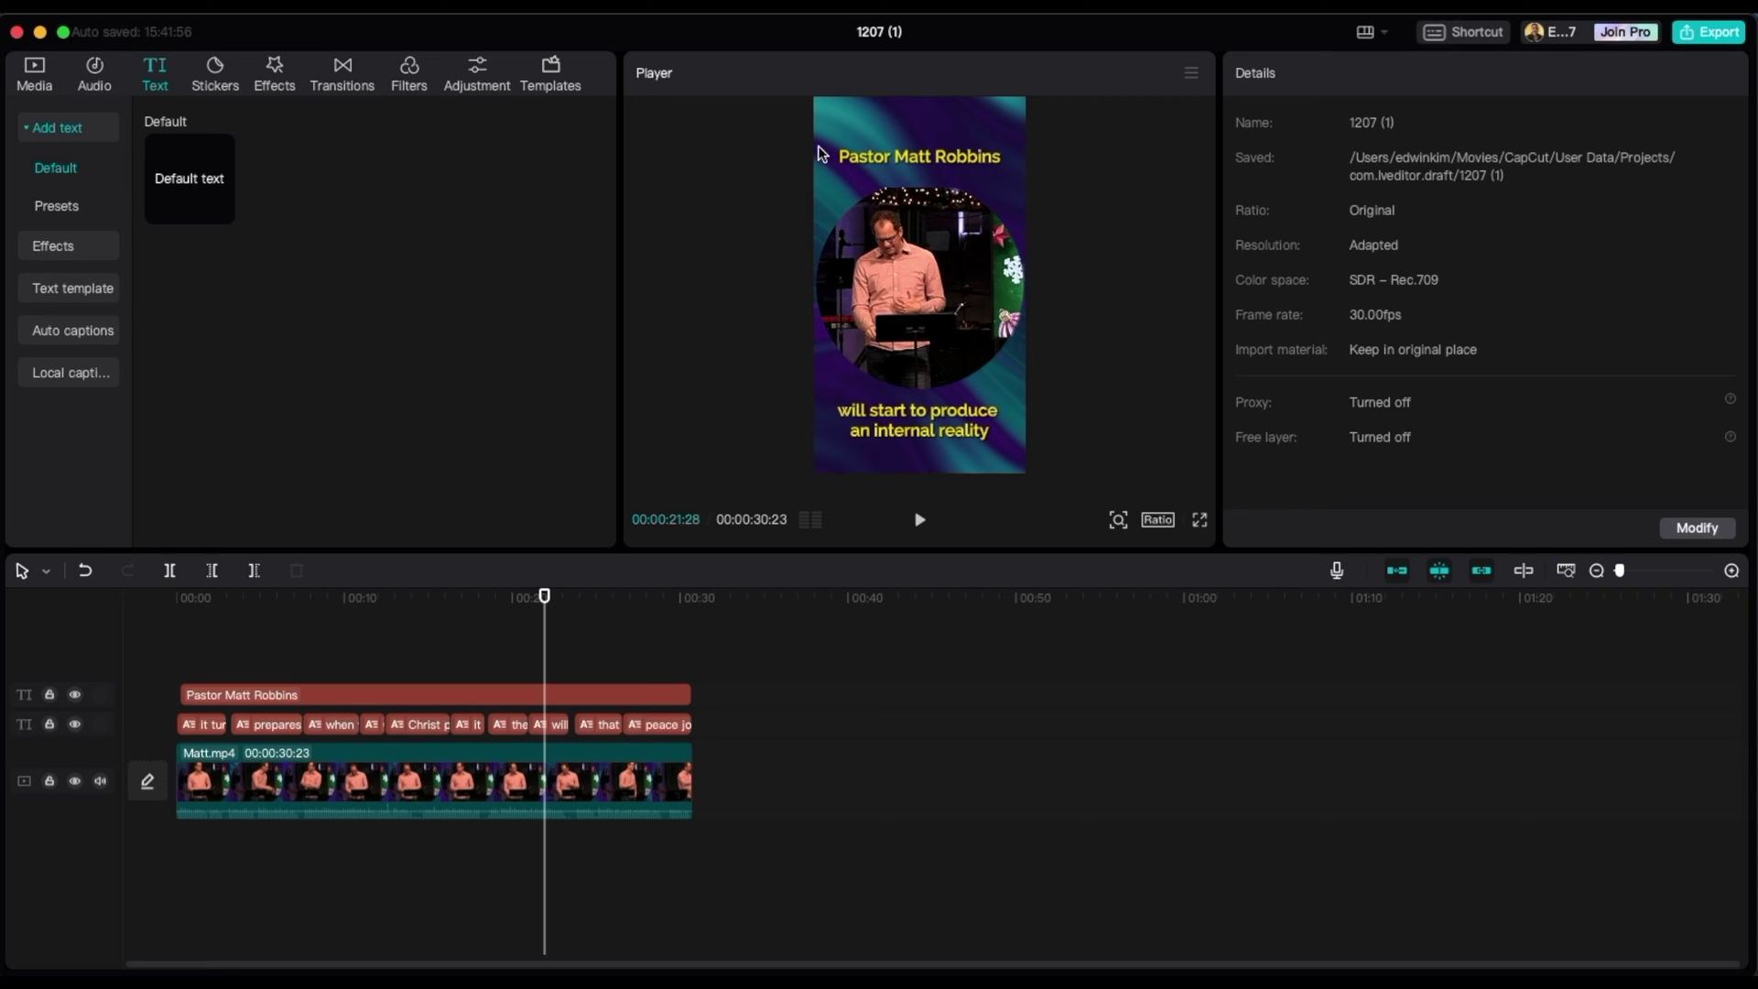
- Reduce the name title's font size to 16
{"action": "left_click", "coordinate": [932, 170]}
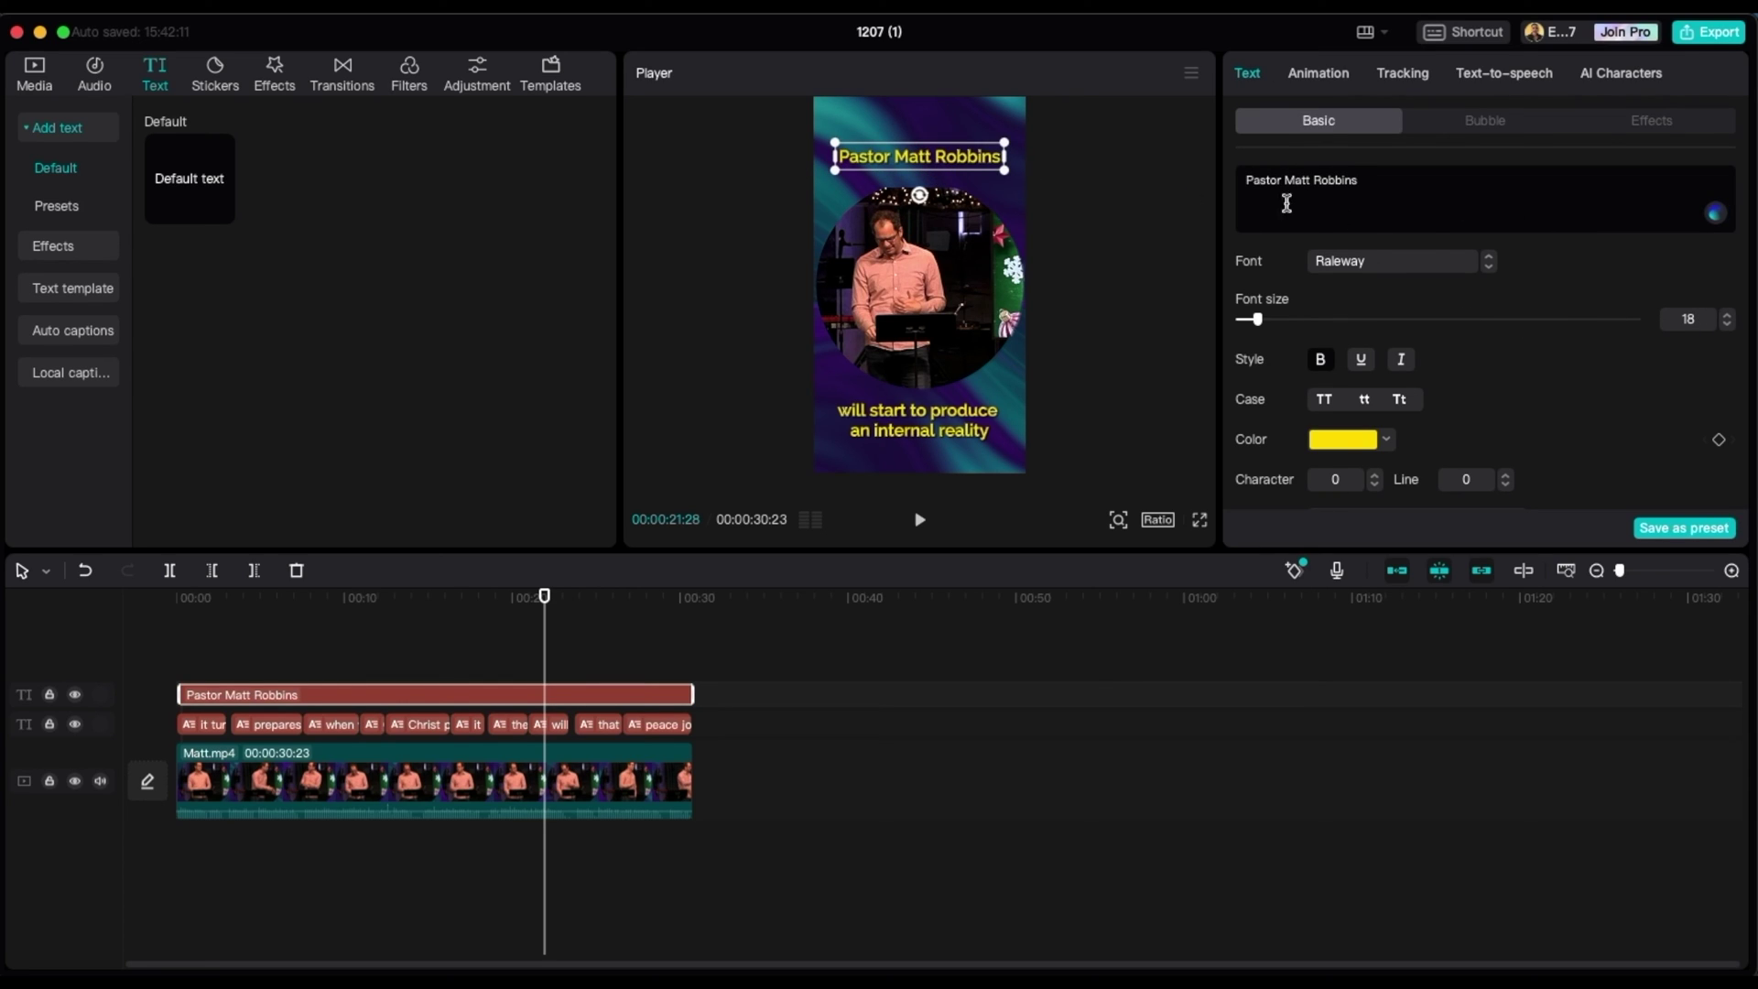
{"action": "left_click", "coordinate": [1727, 324]}
{"action": "left_click", "coordinate": [1727, 324]}
- Reduce all captions' font size to 14
{"action": "left_click", "coordinate": [933, 423]}
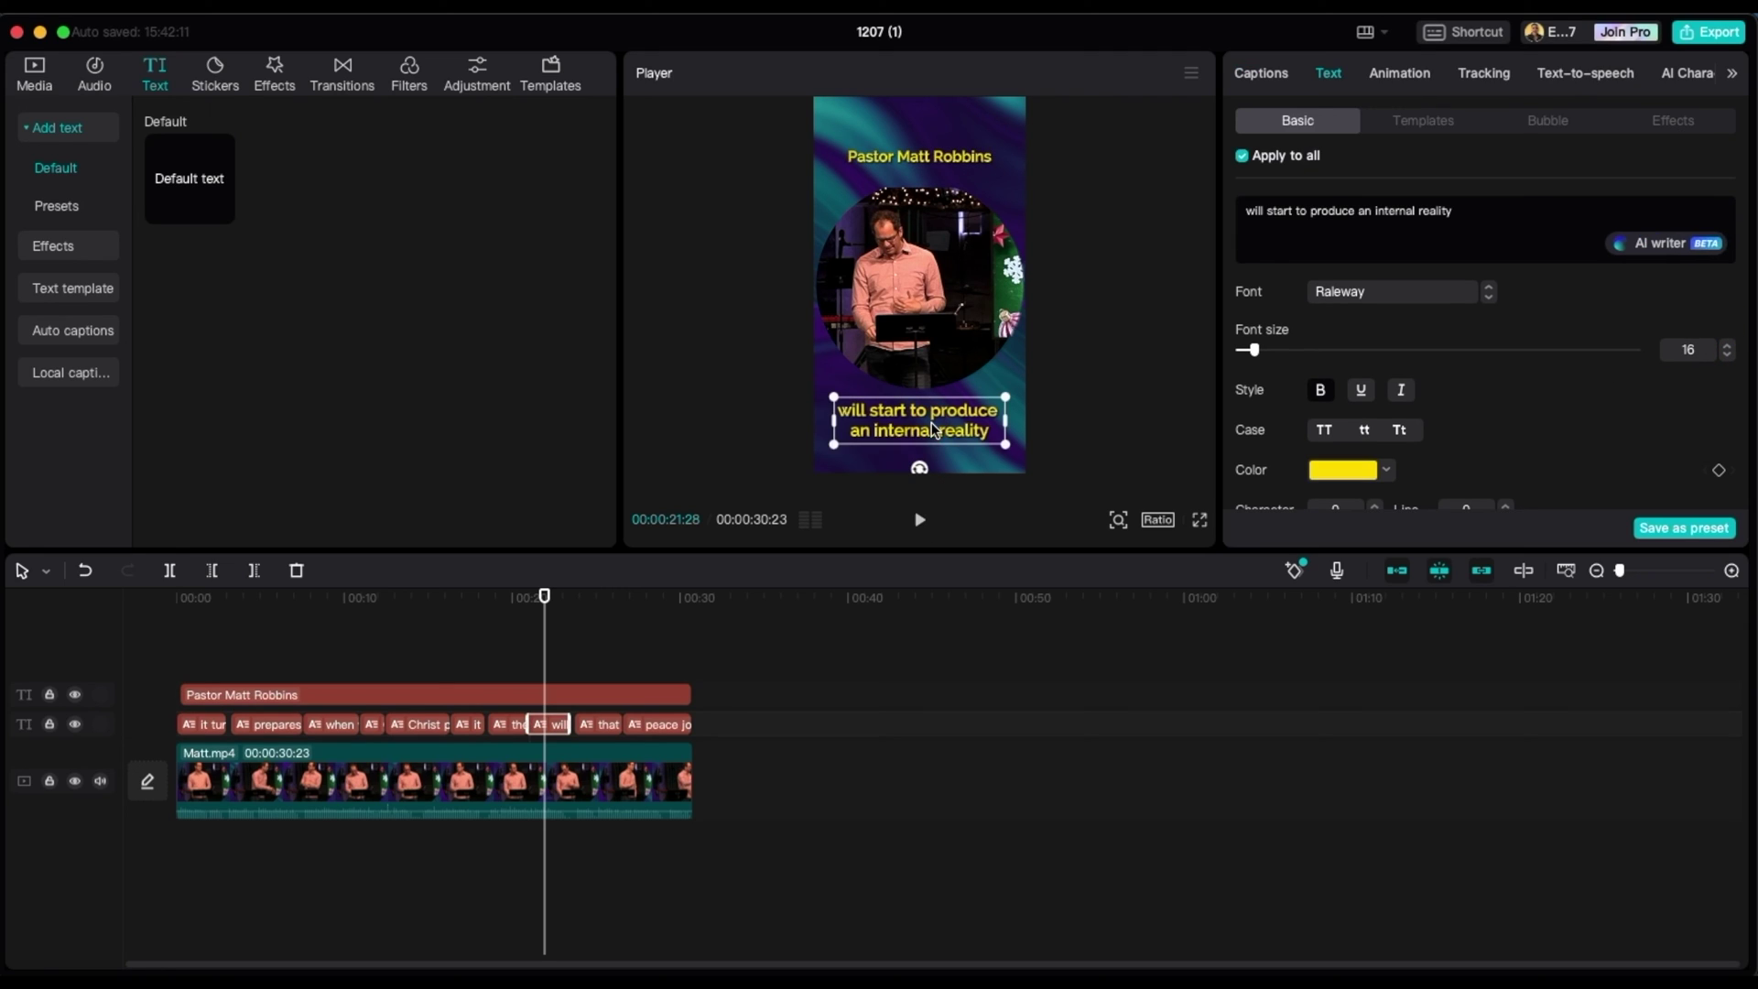
{"action": "left_click", "coordinate": [1726, 357]}
{"action": "left_click", "coordinate": [1726, 358]}
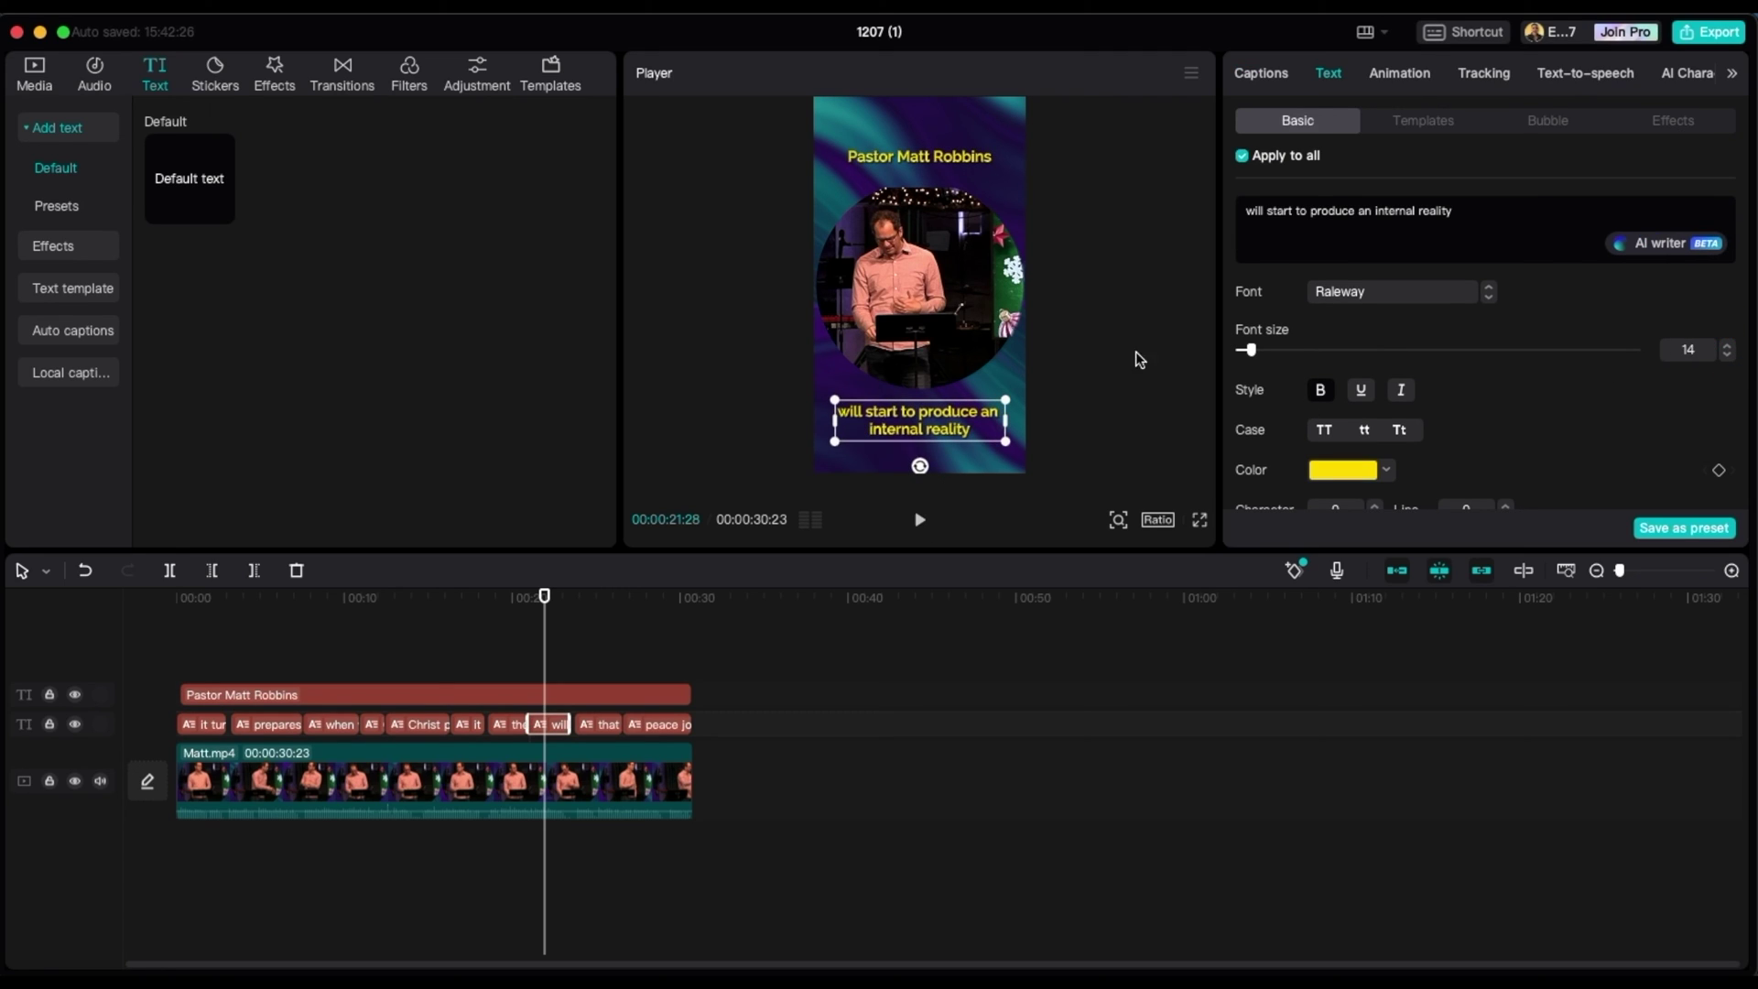
- Deselect the caption to view the yellow title and captions over the masked speaker
{"action": "left_click", "coordinate": [1108, 326]}
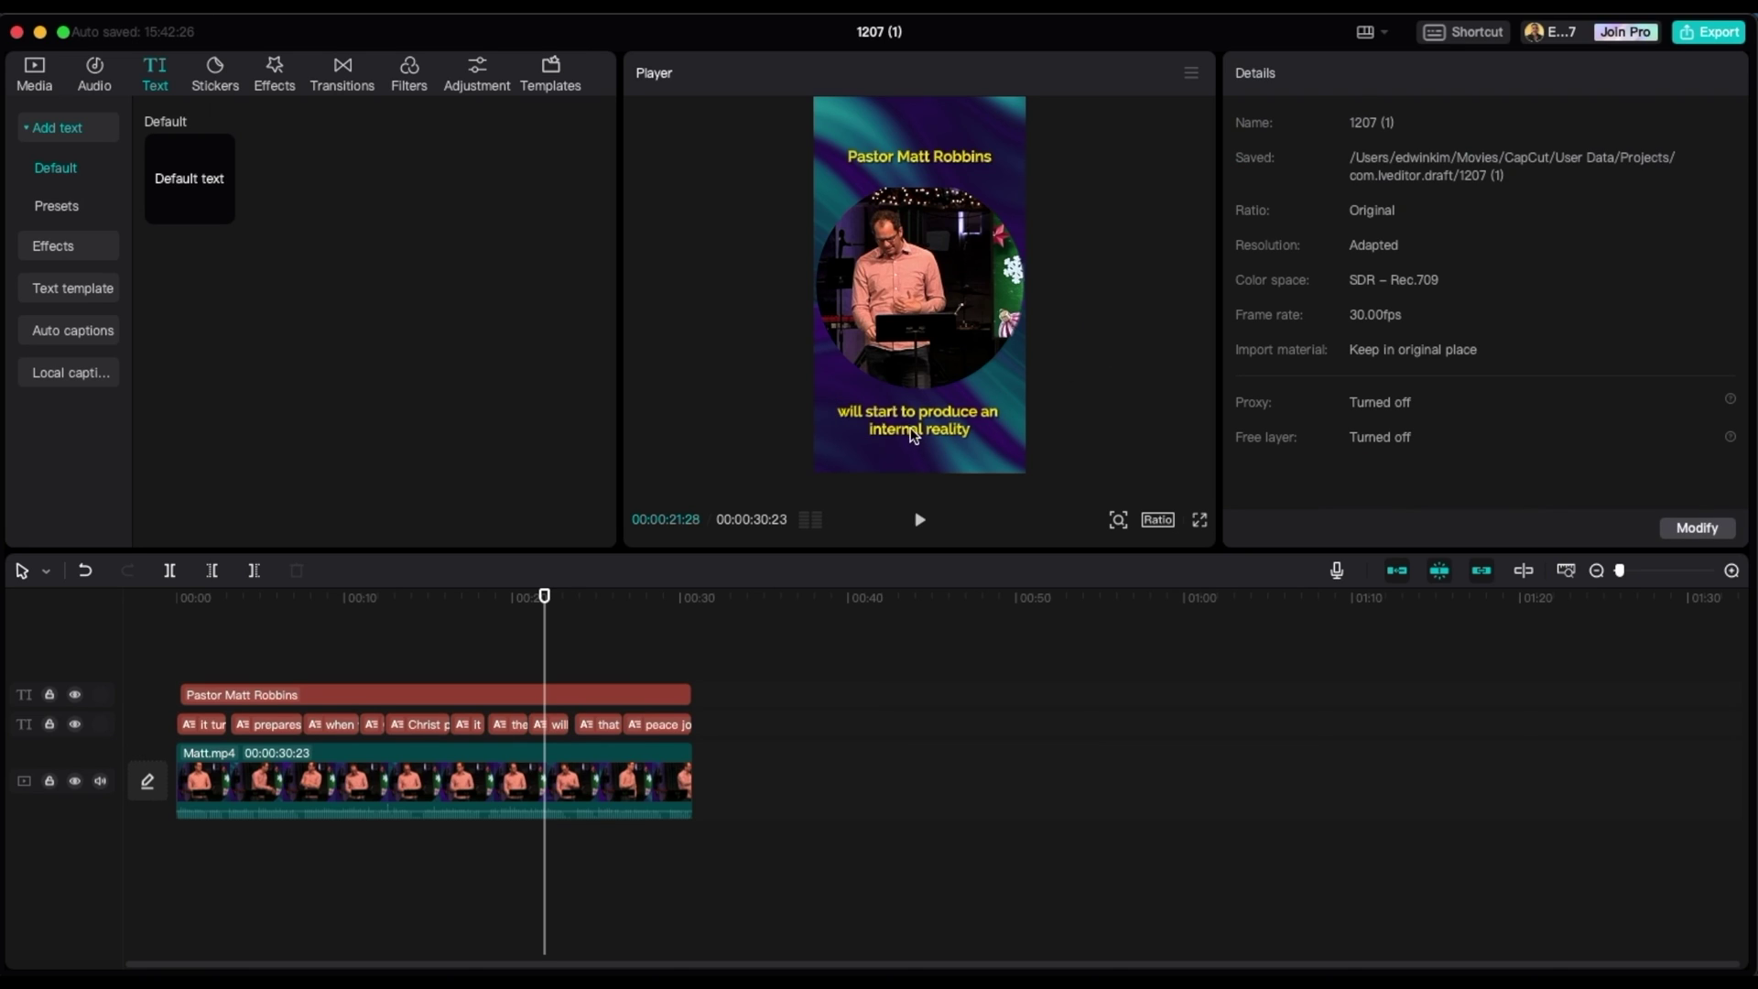